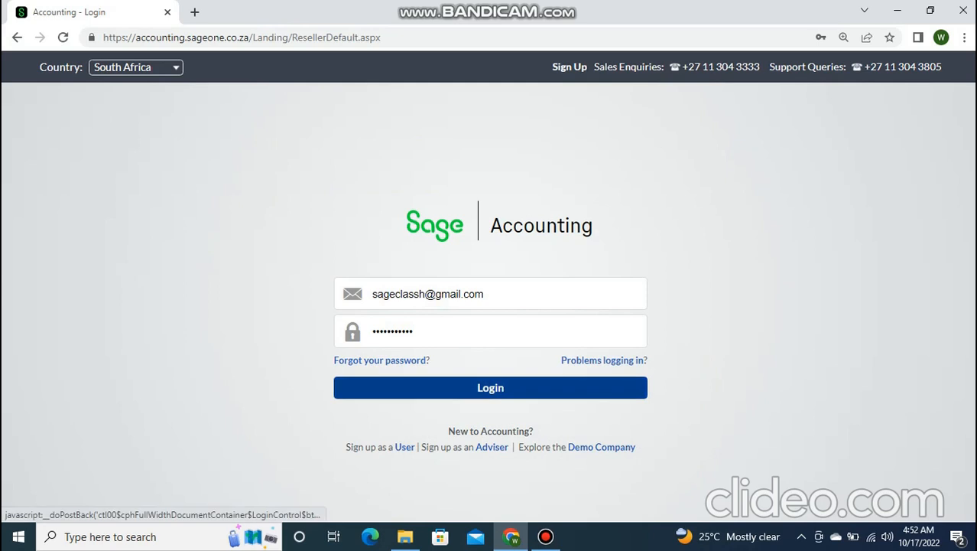
- Log in to Sage Accounting with the autofilled e-mail and password
left_click(490, 388)
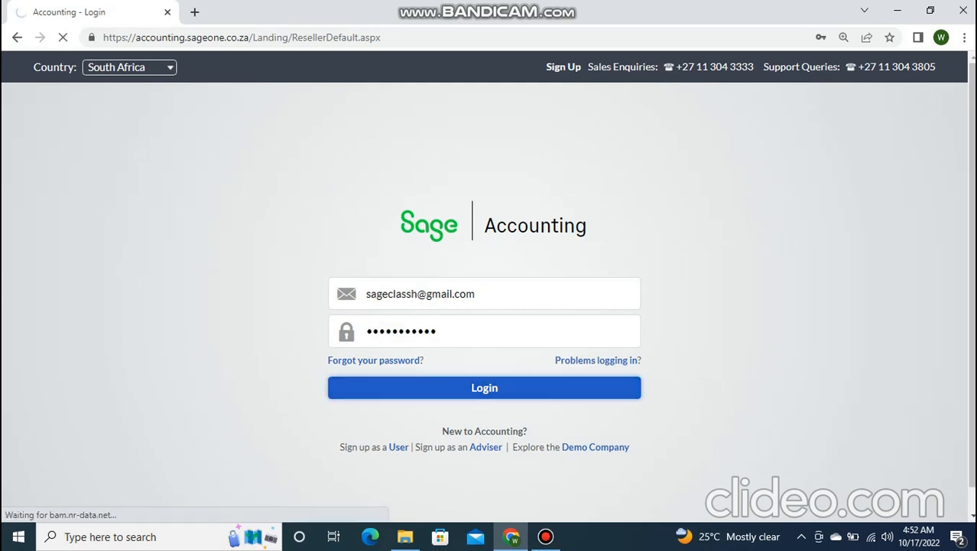
left_click(545, 537)
- Minimise Bandicam so the AOM LTD dashboard shows with its N1,000,000 bank balance
left_click(546, 537)
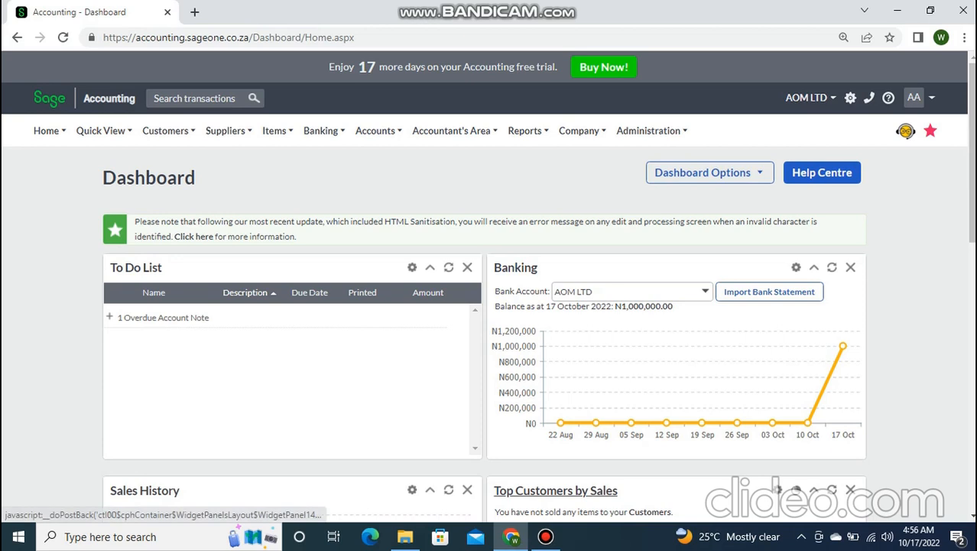
- Hide the Bandicam window and bring up the Company menu over the dashboard
left_click(545, 536)
left_click(546, 536)
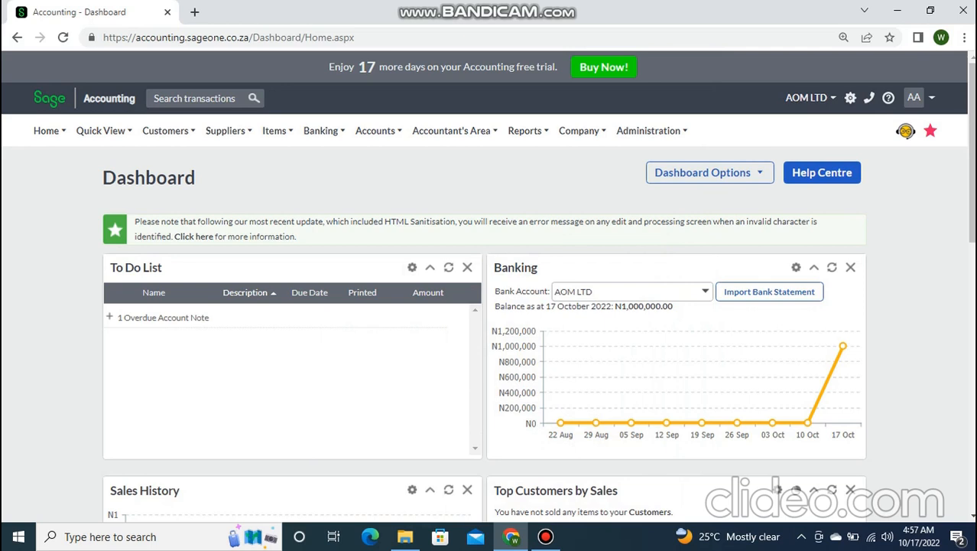
mouse_move(581, 130)
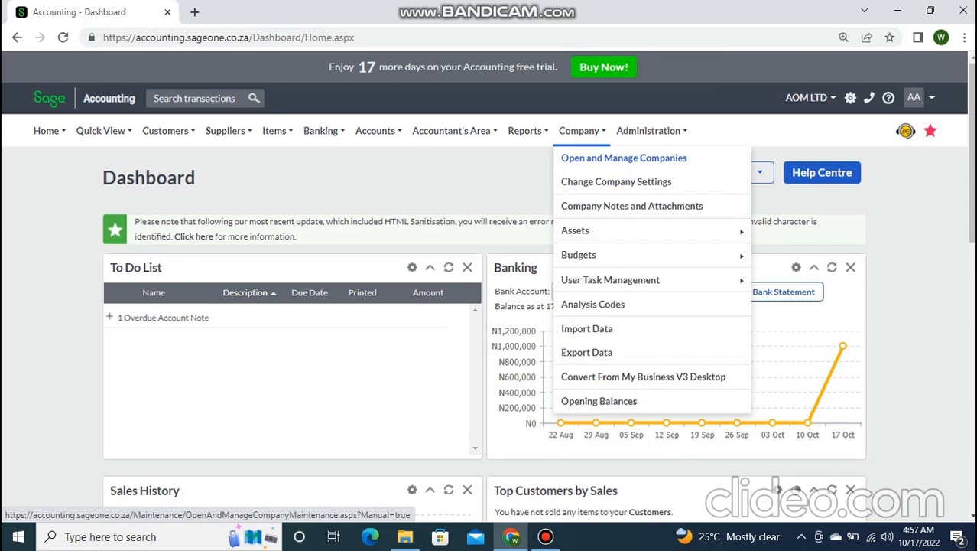
- Review AOM LTD (year end 31/12/2022) in Open and Manage Companies; untick opening last used company
left_click(624, 157)
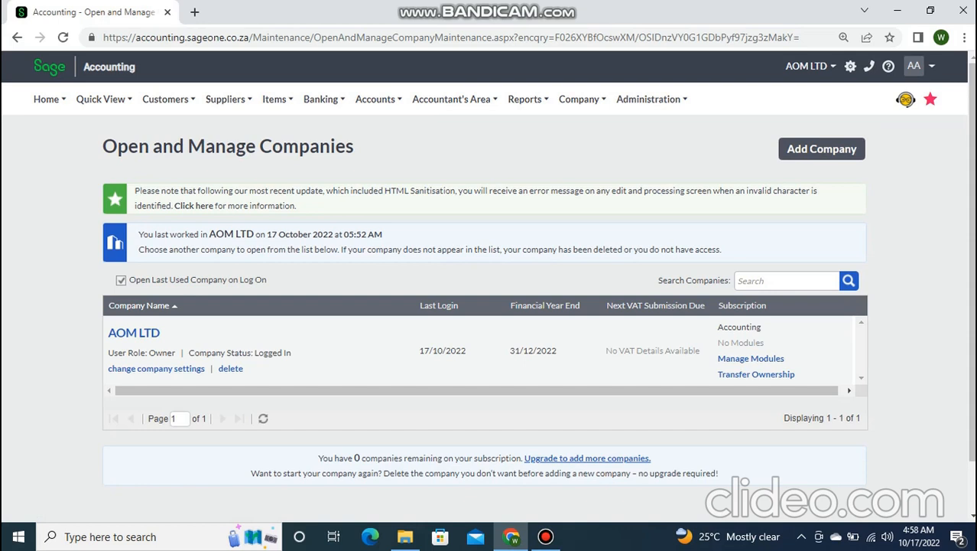
mouse_move(582, 99)
left_click(787, 281)
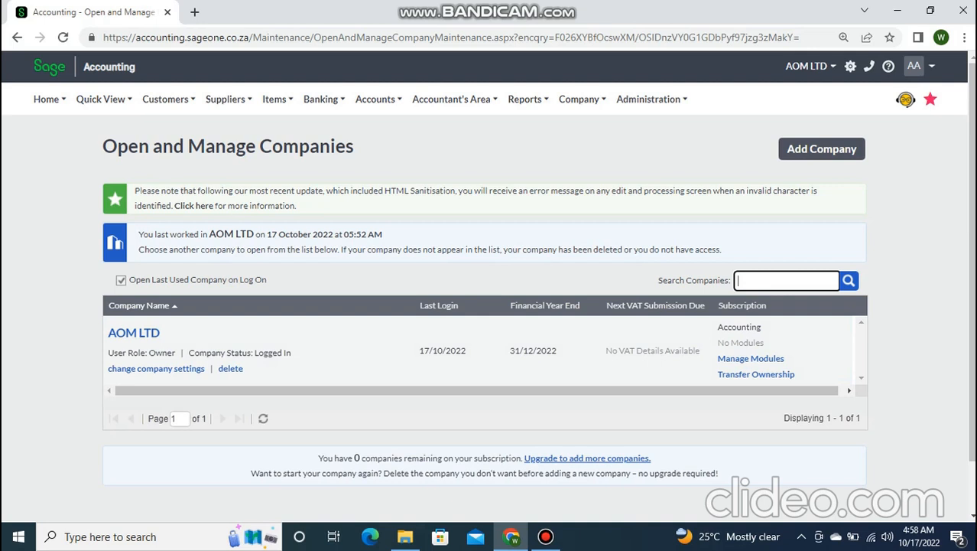
scroll(490, 291, "down", 1)
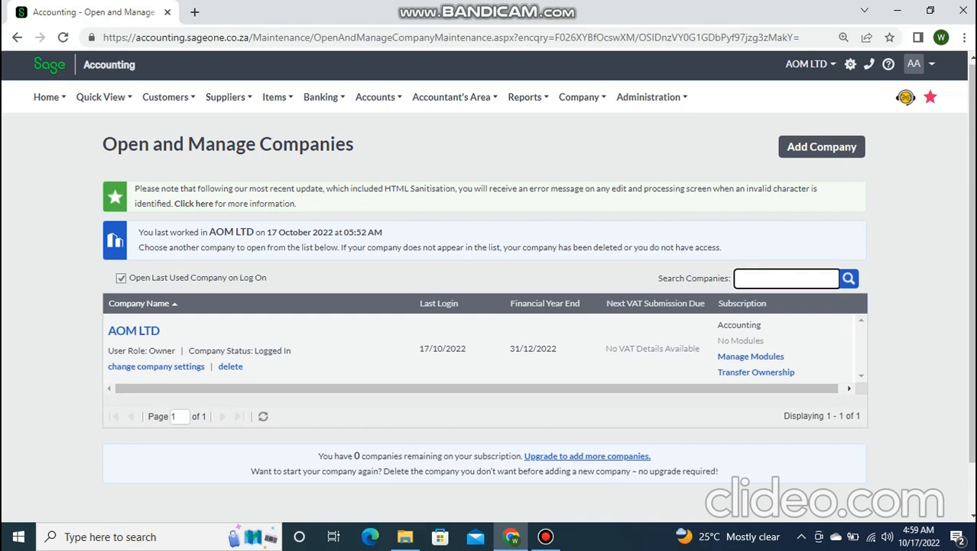
left_click(121, 278)
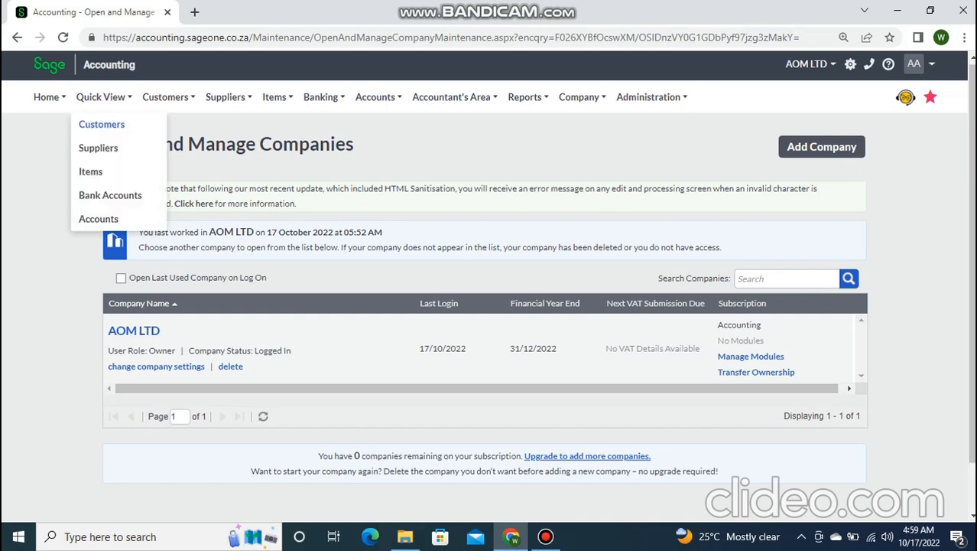
- Bring the browser zoom down to 100% and back up to 110%
key("ctrl+minus")
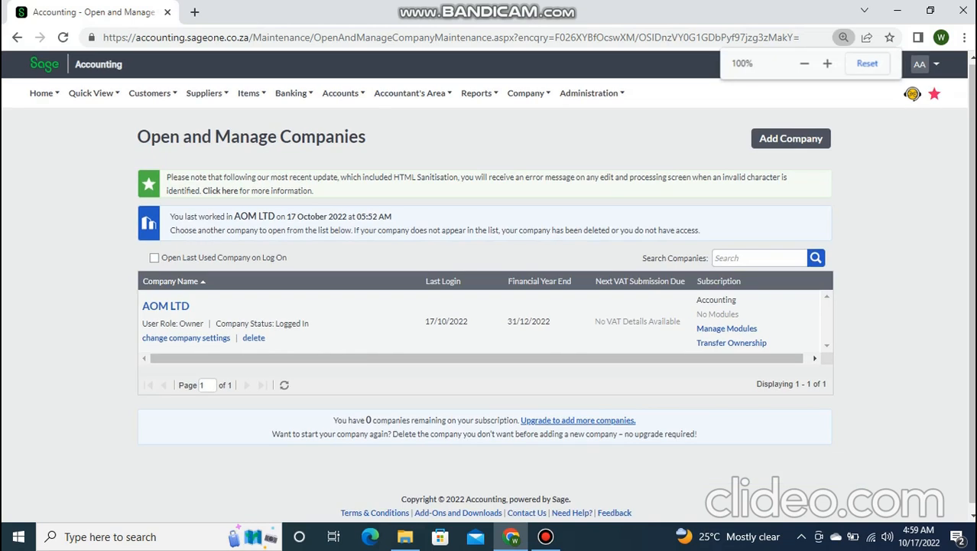
key("ctrl+plus")
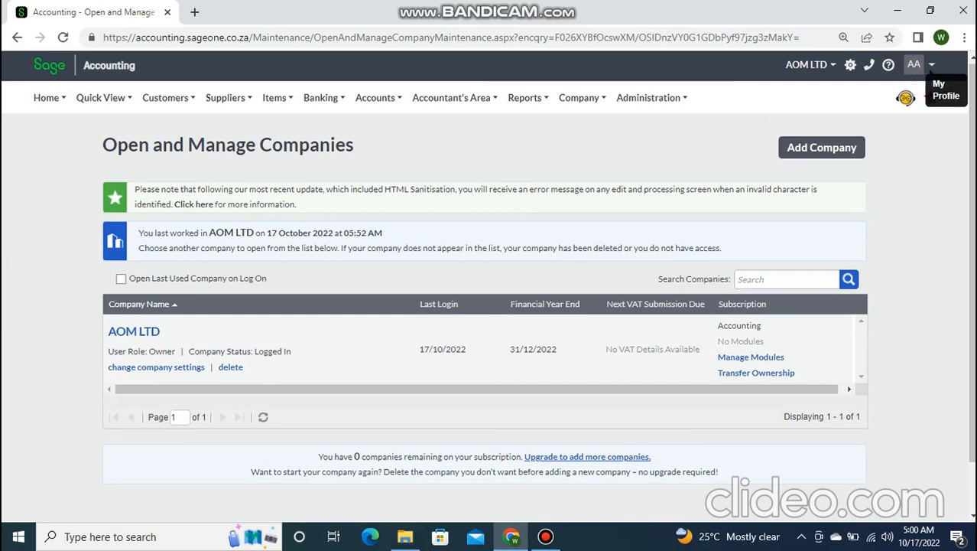
- Log out of Sage Accounting from the AA profile menu
left_click(930, 65)
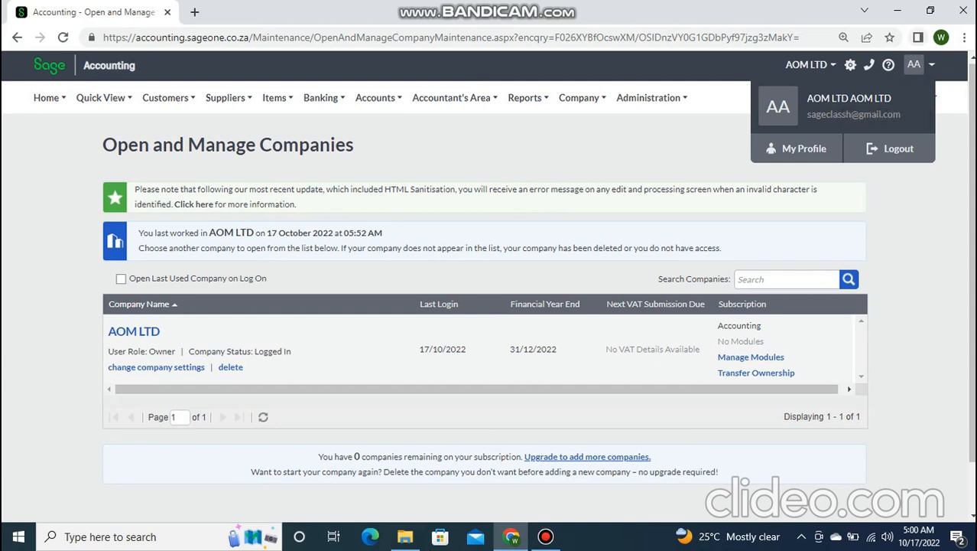
left_click(916, 66)
left_click(916, 65)
left_click(890, 148)
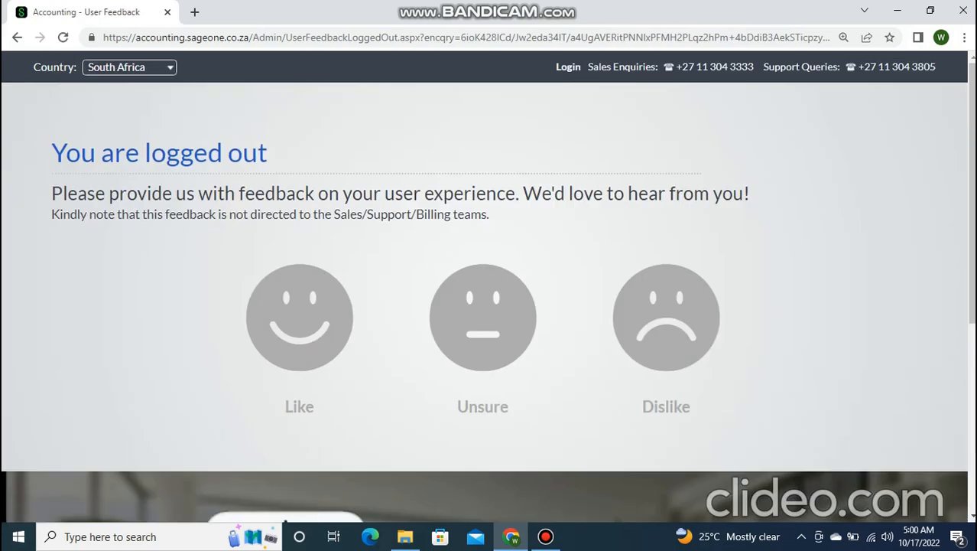
- Sign back into Sage Accounting with the saved account details
key("ctrl+minus")
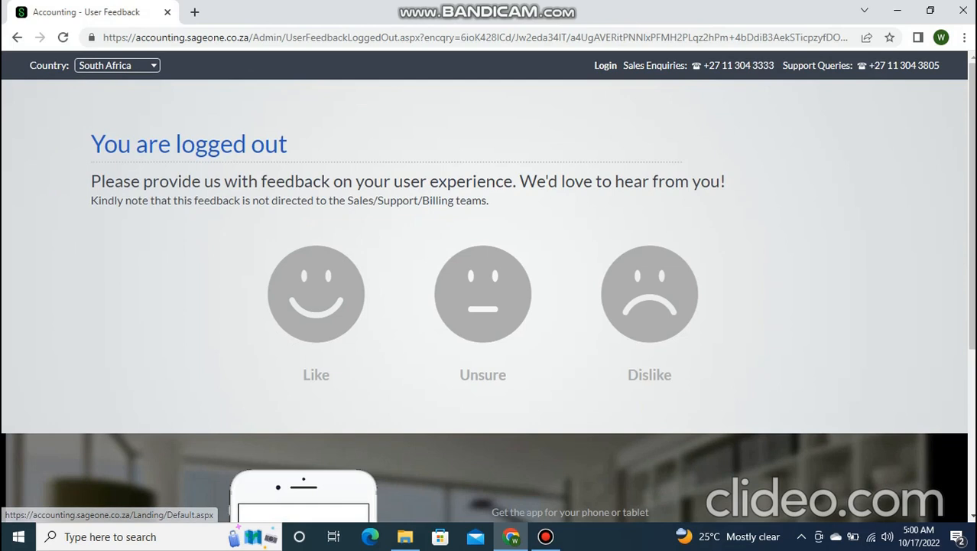
left_click(606, 66)
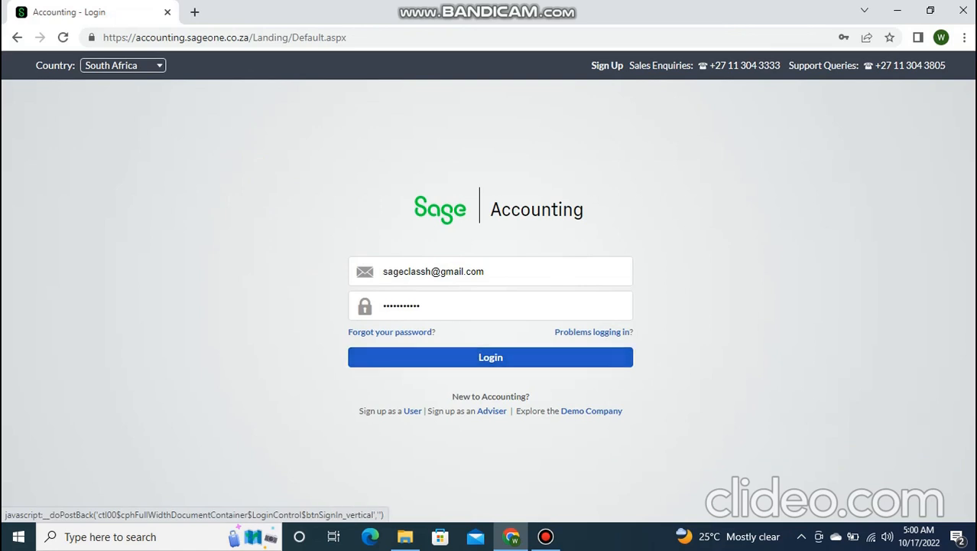
left_click(514, 271)
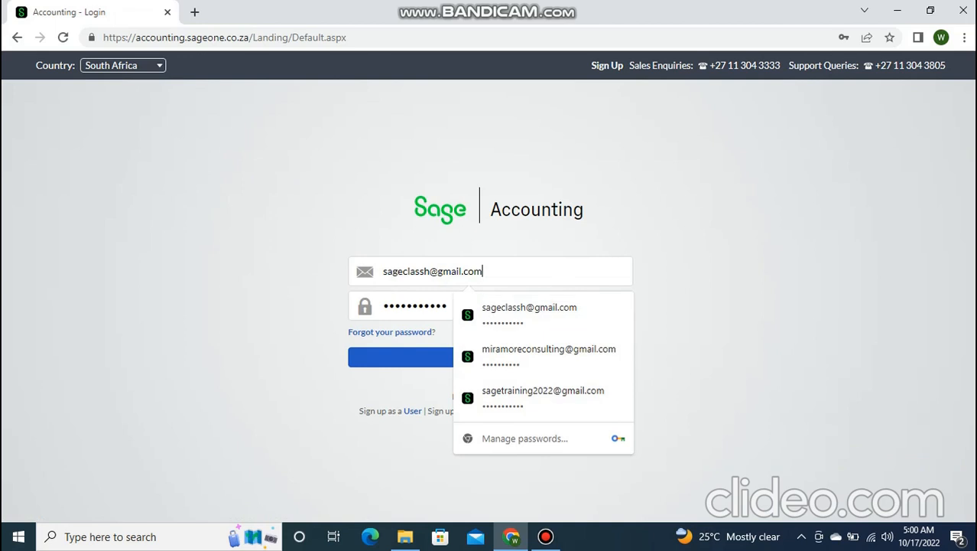
left_click(711, 306)
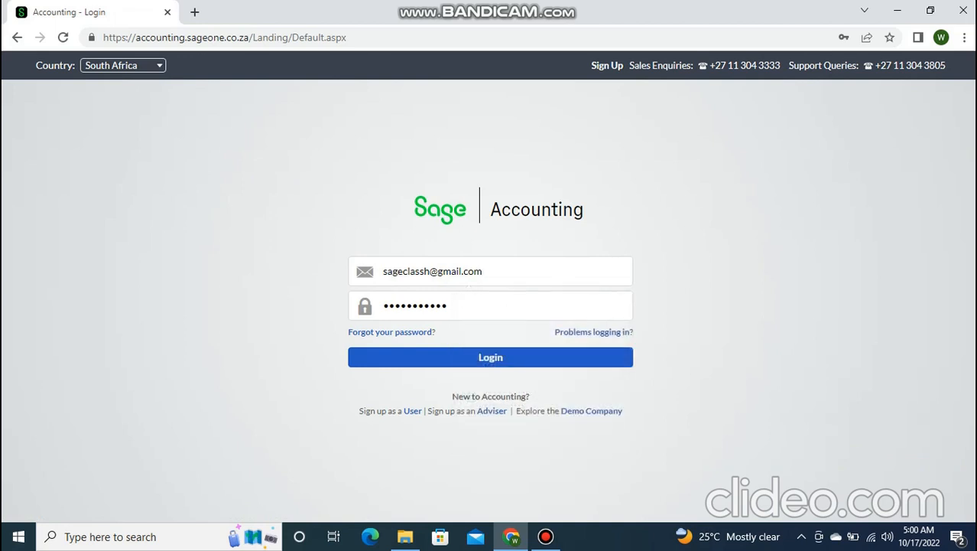
left_click(490, 358)
mouse_move(545, 536)
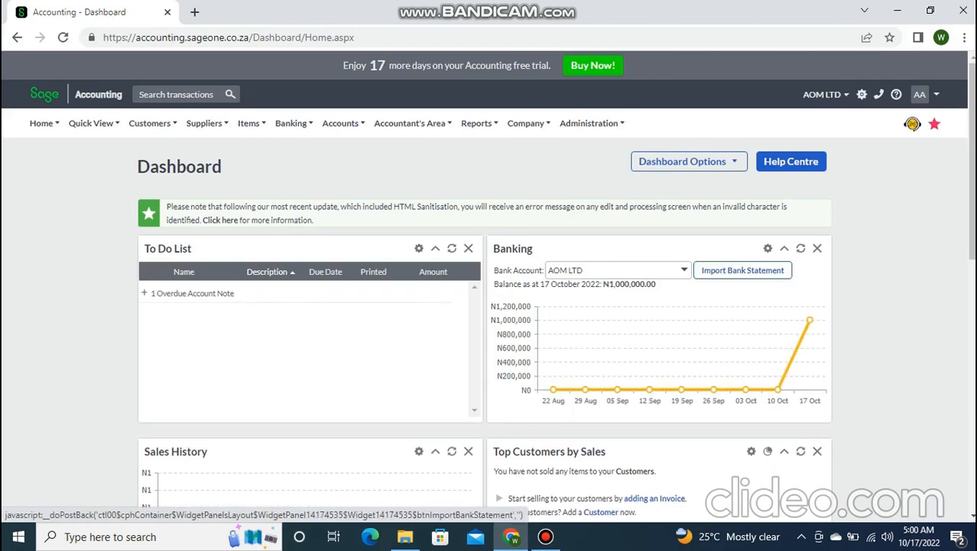
mouse_move(592, 123)
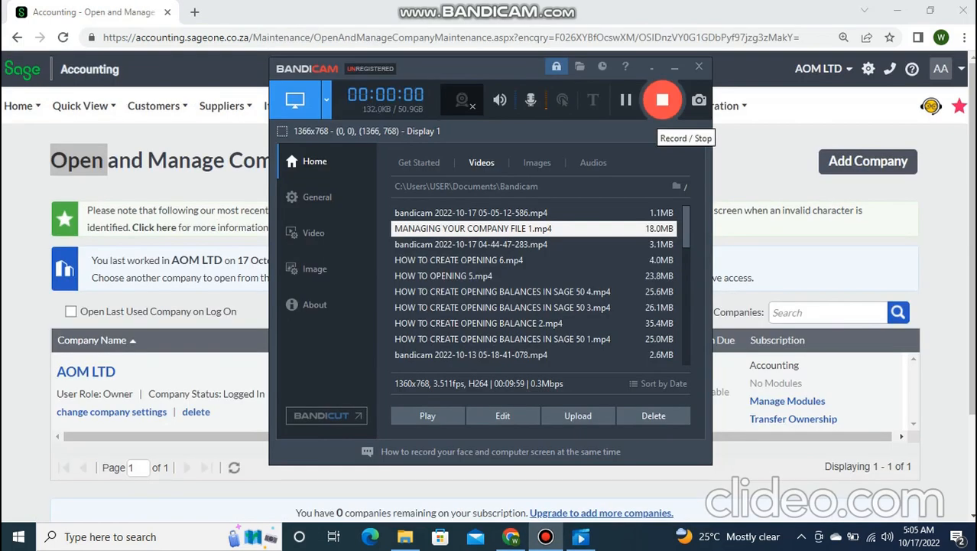
- Minimise Bandicam to reveal the Open and Manage Companies page
left_click(674, 68)
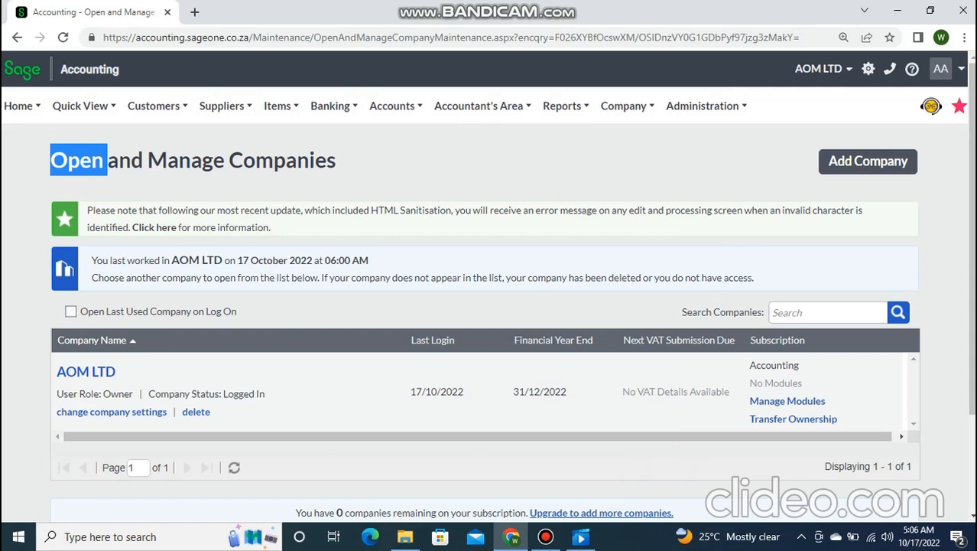
- Set the Chrome page zoom to 125% on the Open and Manage Companies page
key("ctrl+minus")
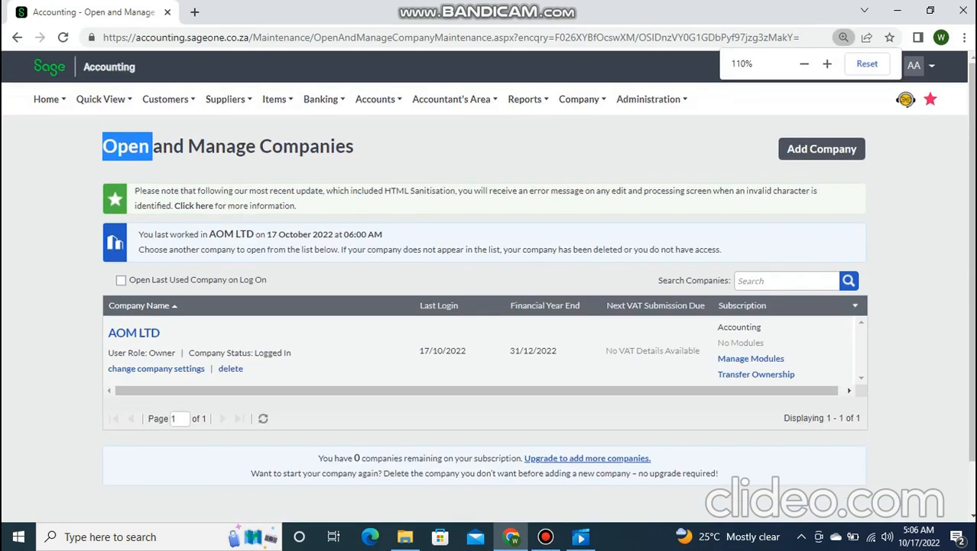
right_click(745, 301)
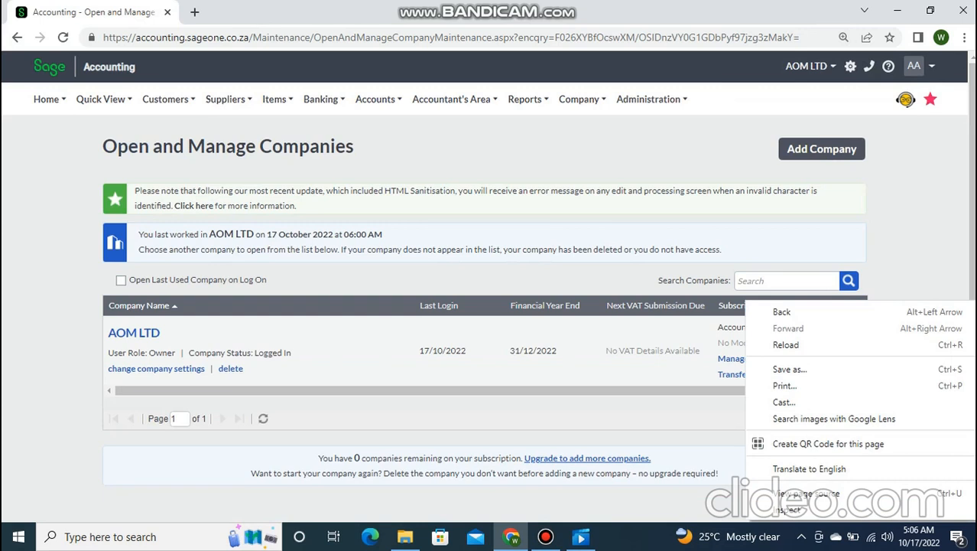
left_click(965, 37)
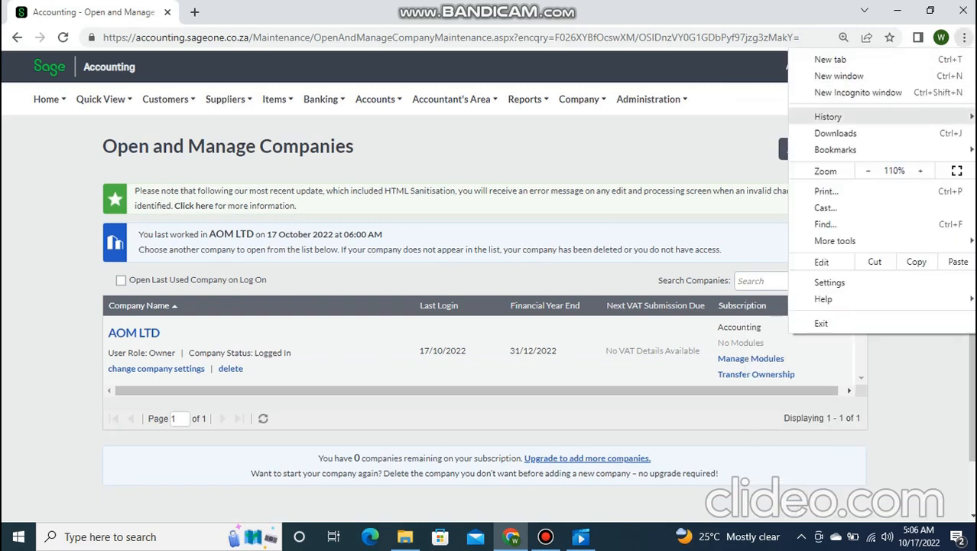
left_click(920, 171)
left_click(920, 170)
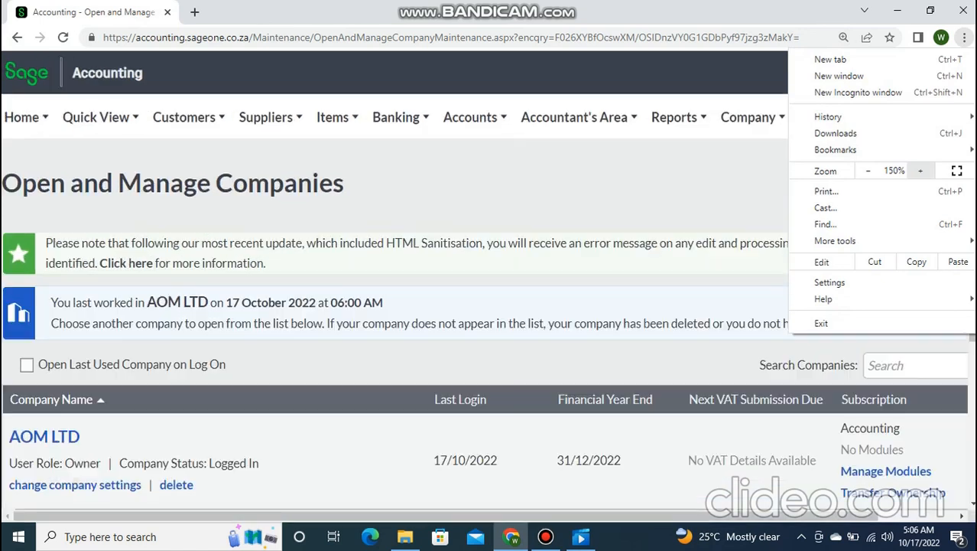
left_click(868, 170)
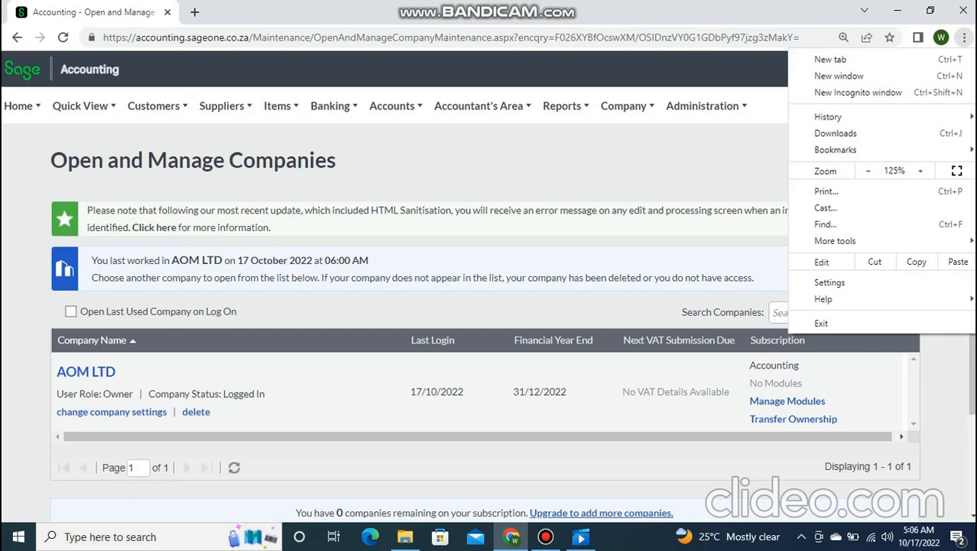
left_click(965, 36)
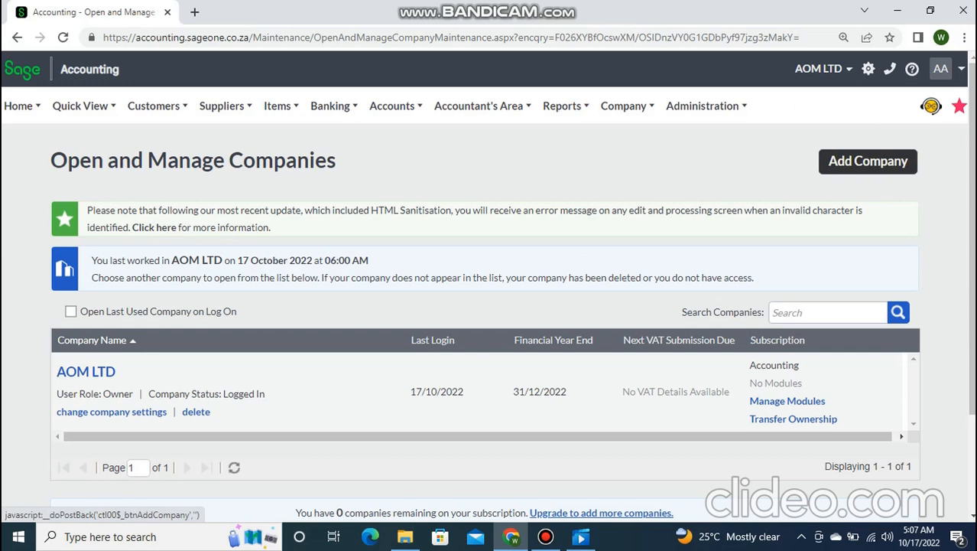
left_click(868, 161)
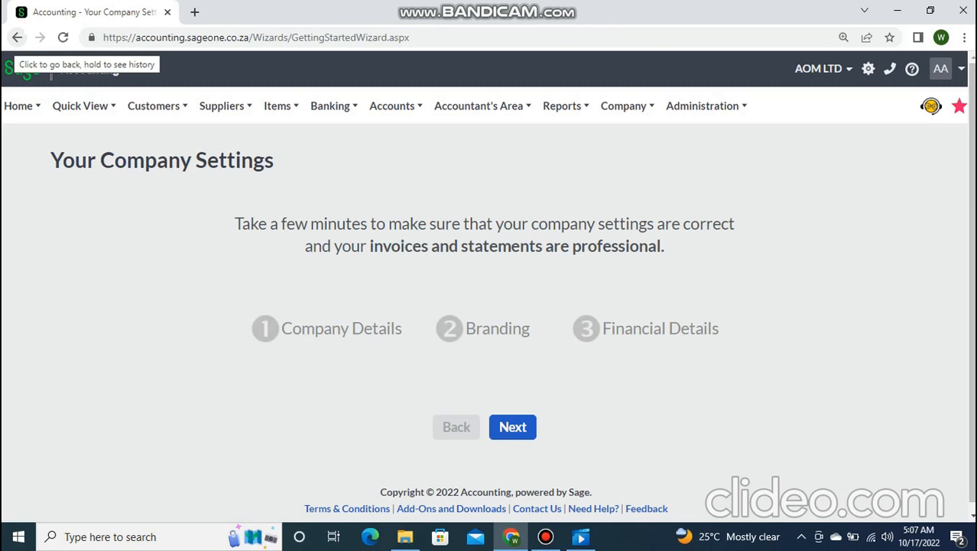
left_click(17, 38)
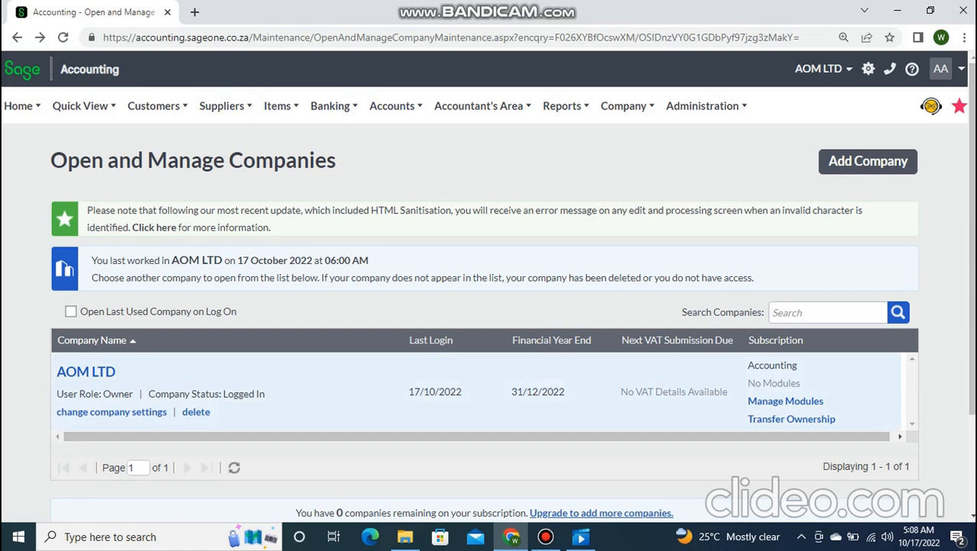
scroll(196, 413, "down", 2)
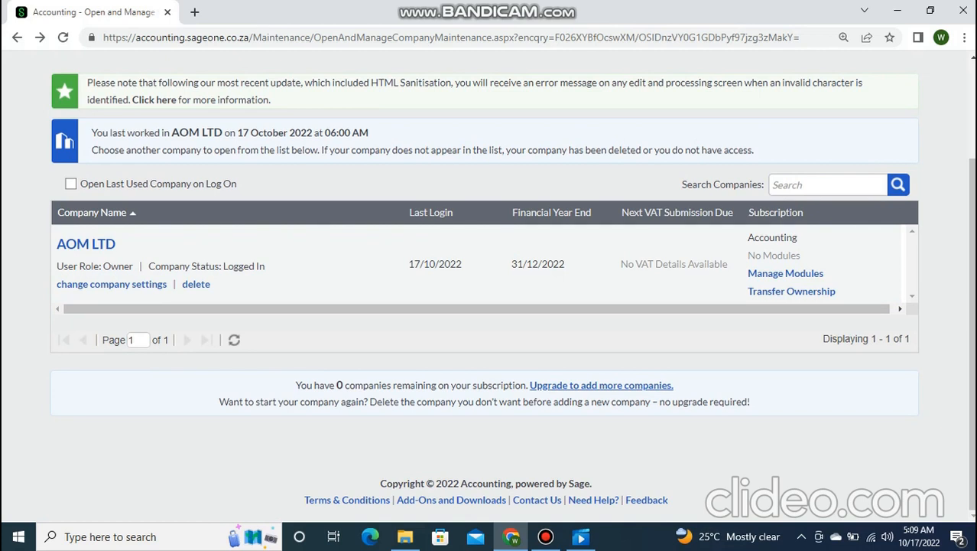
left_click(828, 185)
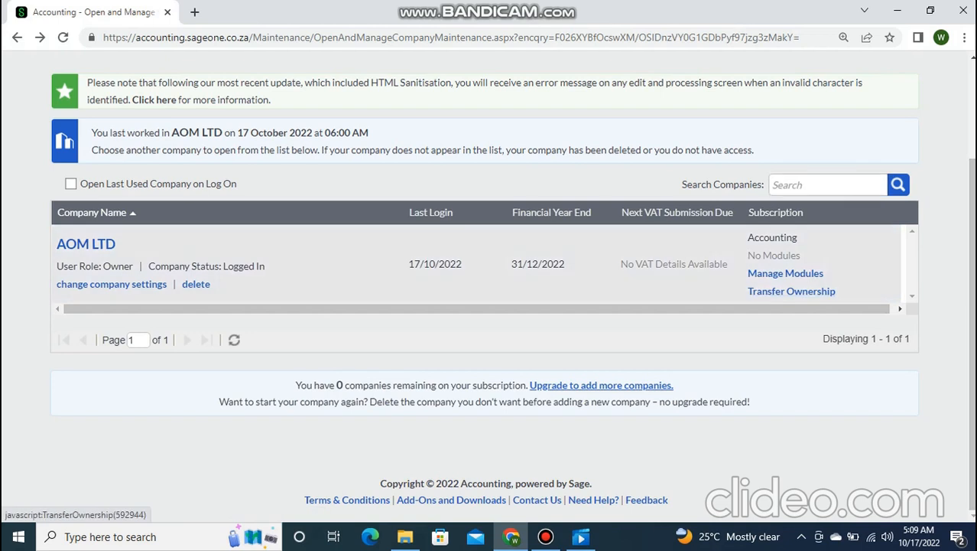
left_click(791, 291)
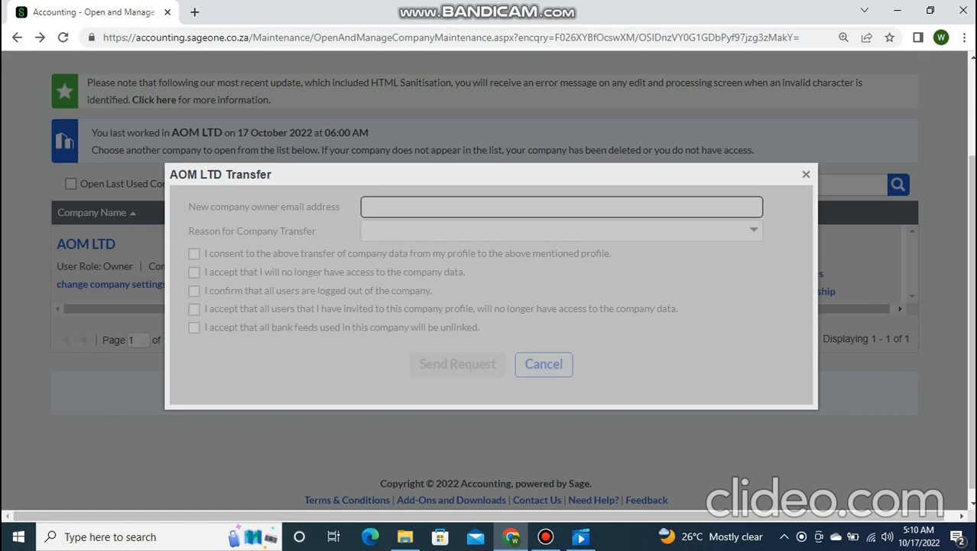
left_click(807, 174)
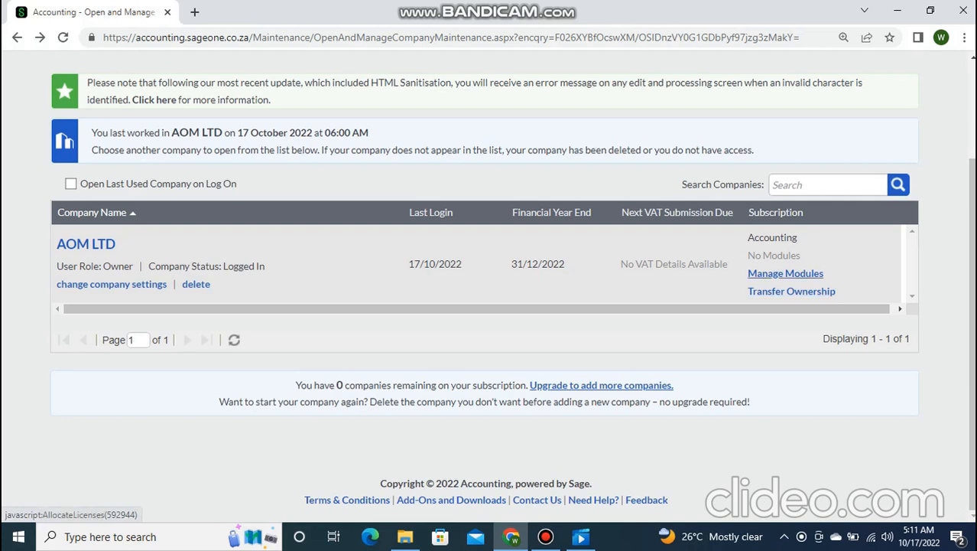
left_click(786, 273)
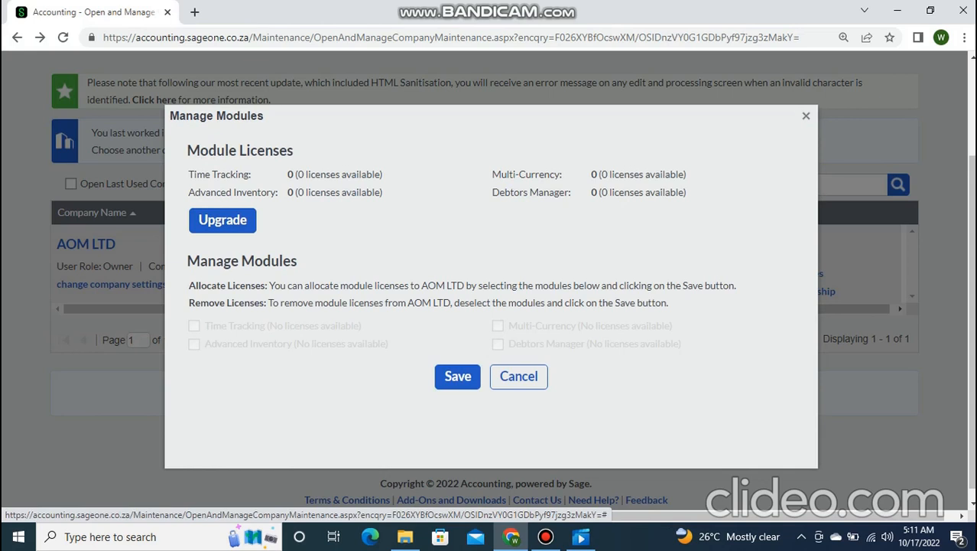
key("ctrl+plus")
key("ctrl+plus")
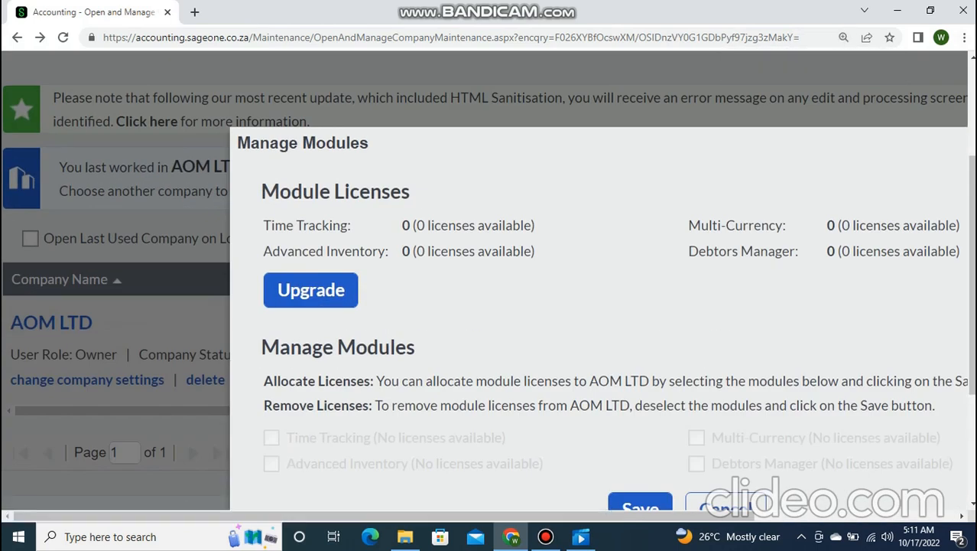
left_click(964, 37)
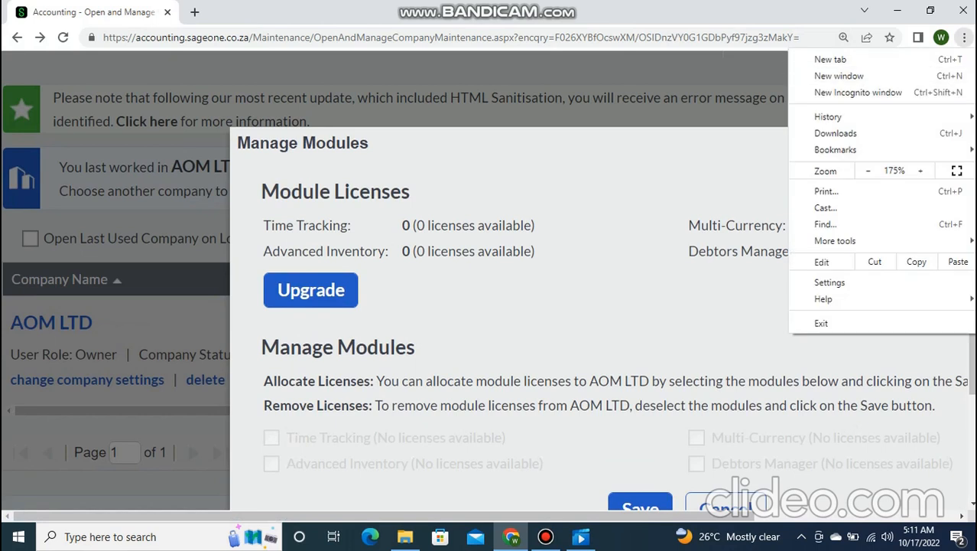
left_click(868, 171)
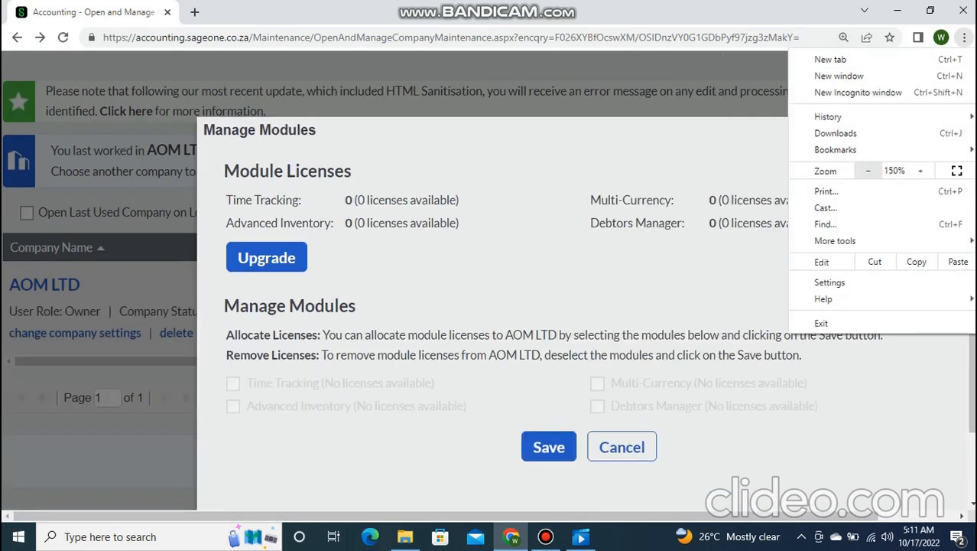
left_click(868, 170)
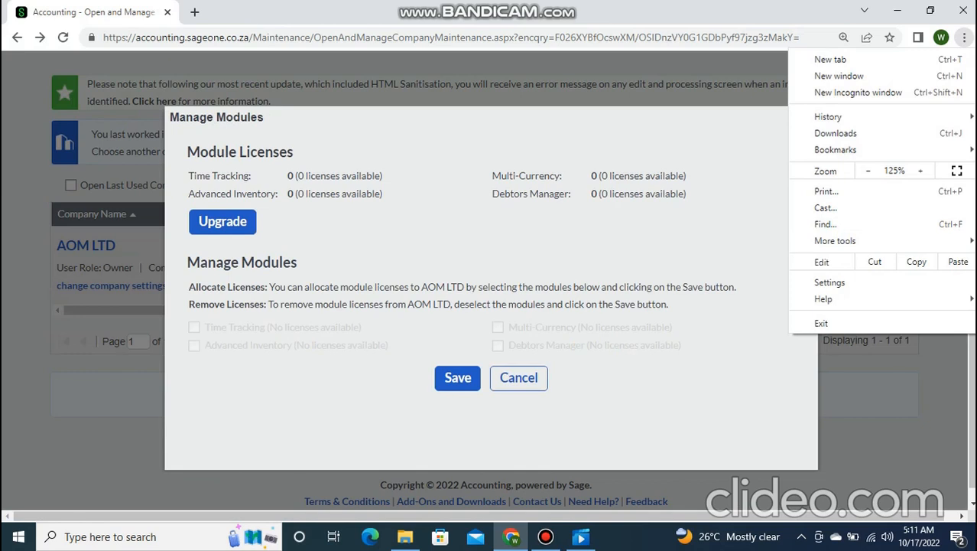
left_click(582, 405)
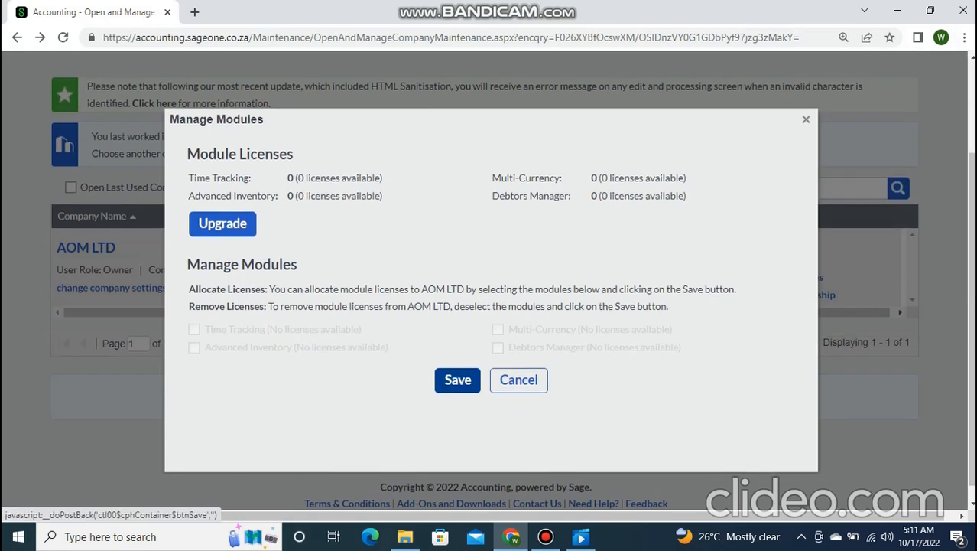
left_click(519, 379)
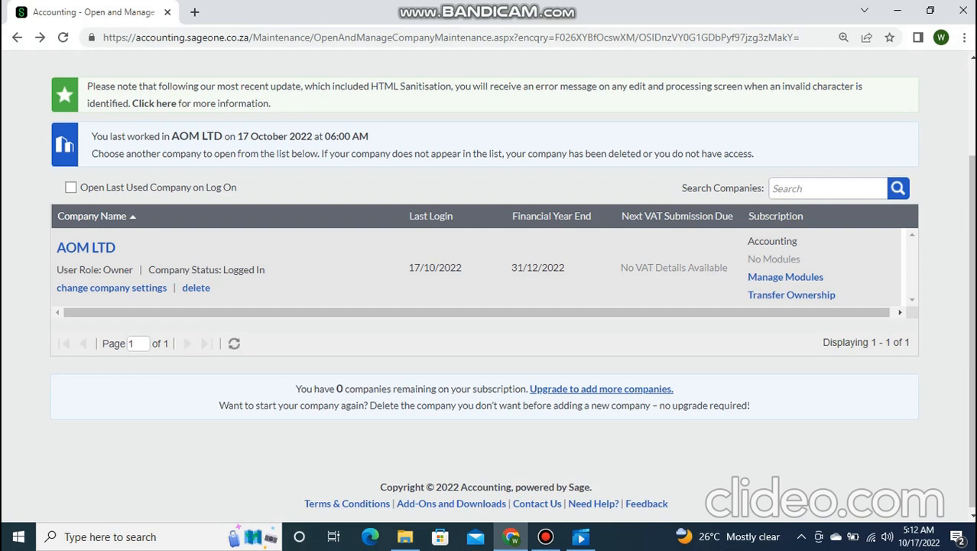
scroll(489, 291, "up", 2)
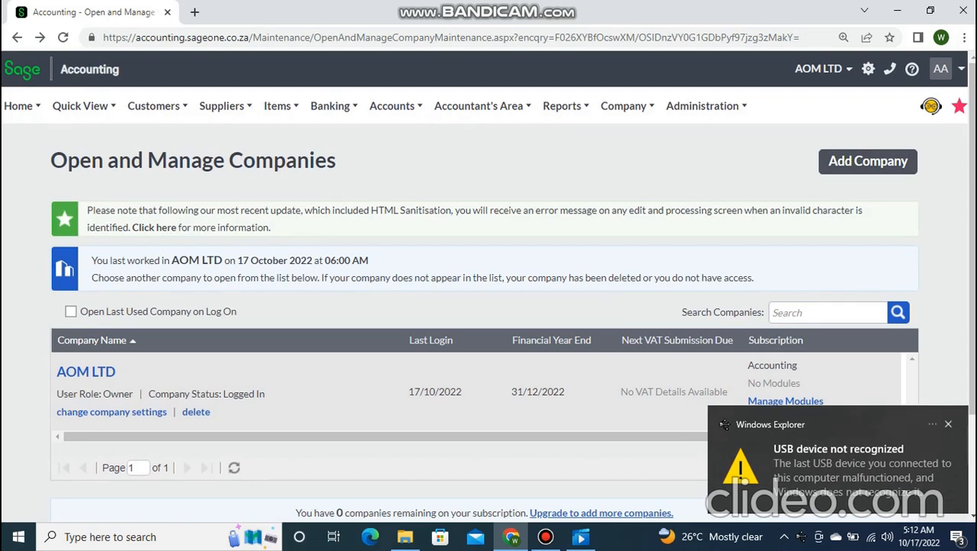
left_click(948, 424)
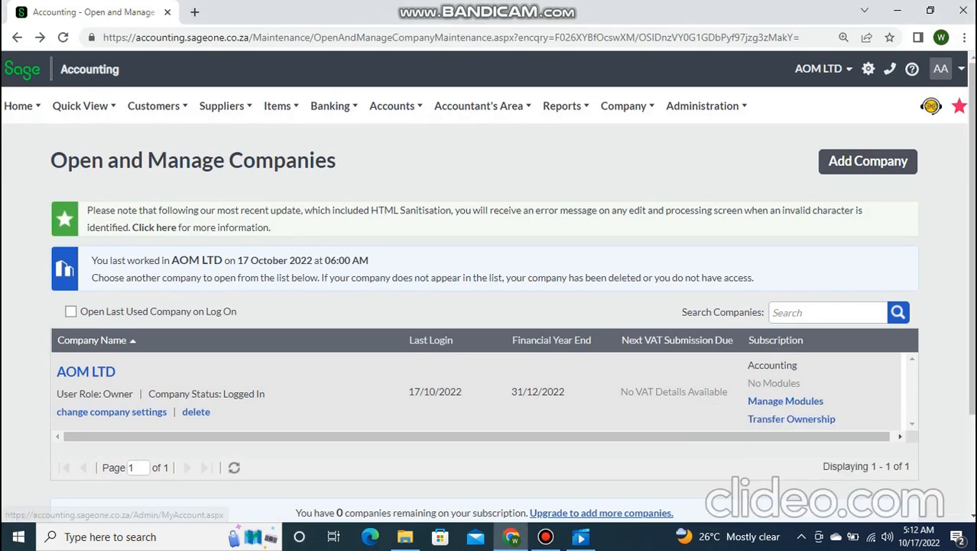
left_click(545, 537)
left_click(545, 537)
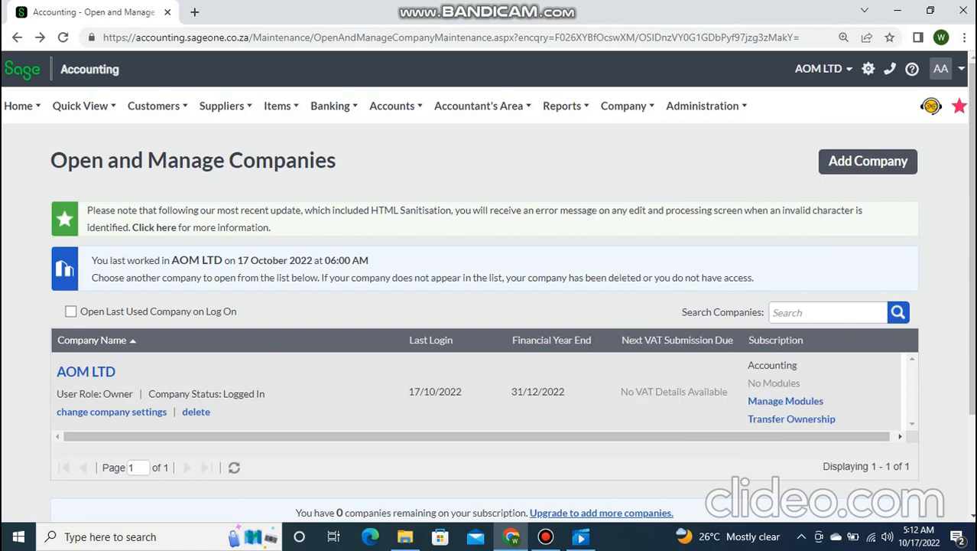
mouse_move(627, 106)
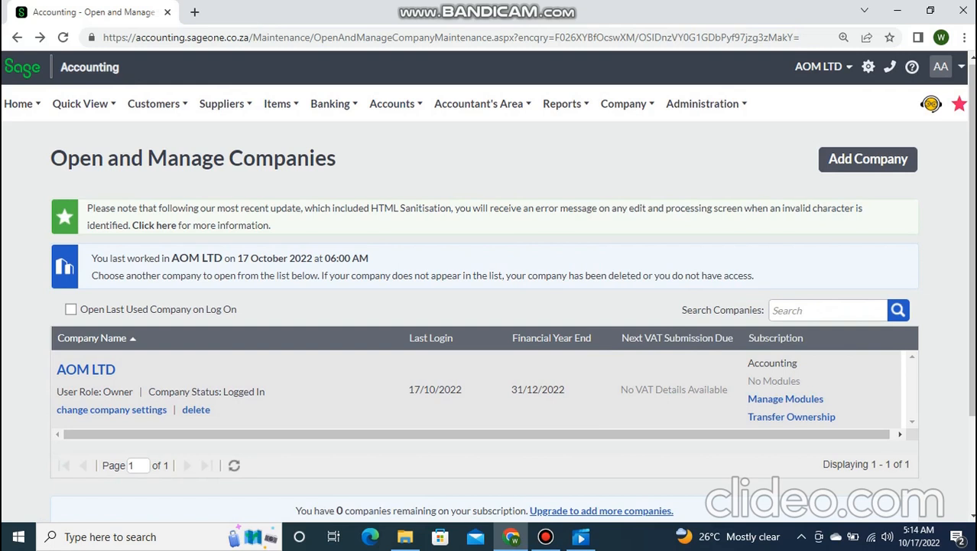
- Choose Company > Change Company Settings to load the AOM LTD settings page
mouse_move(628, 104)
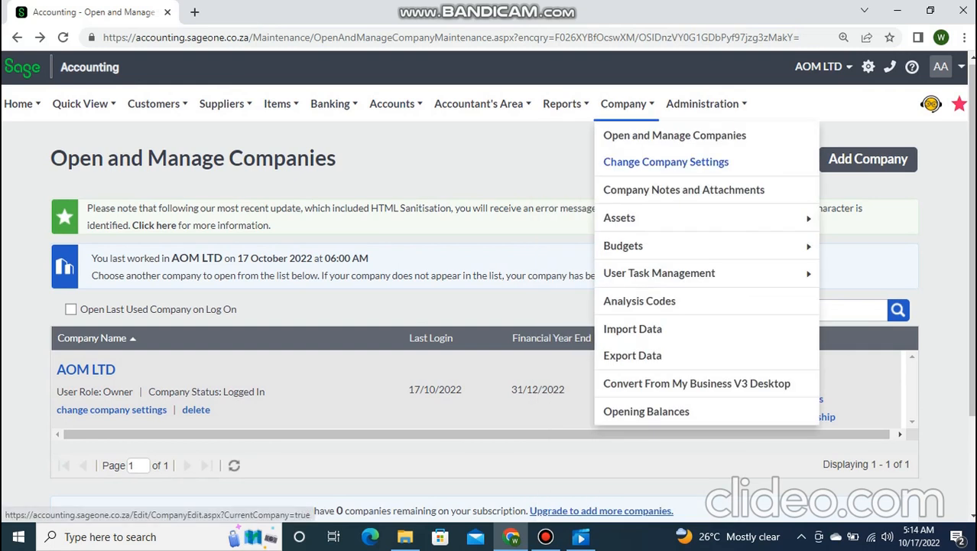
left_click(666, 161)
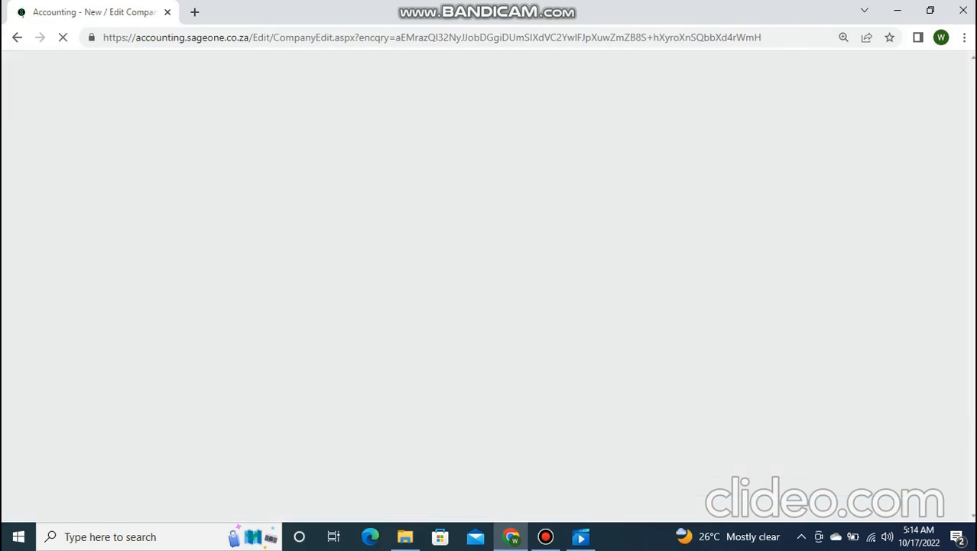
- Let Company Settings load, then scroll down through AOM LTD's Company Details
left_click(546, 536)
left_click(545, 536)
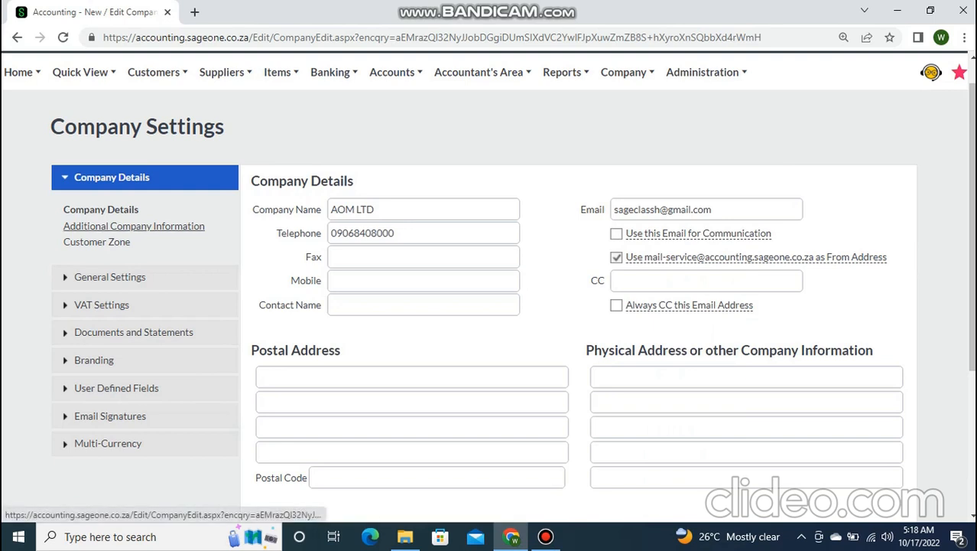
scroll(134, 225, "down", 1)
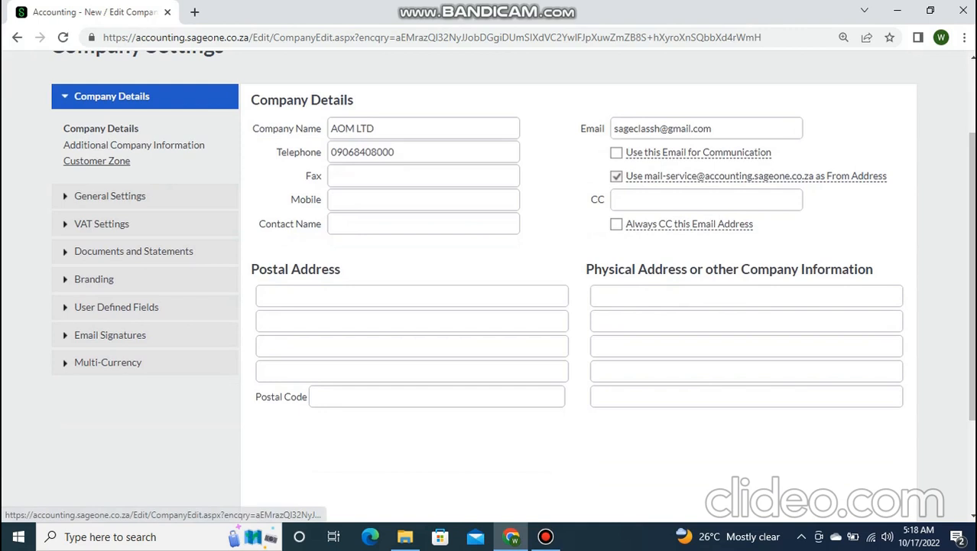
- Review the General Settings, VAT Settings and Documents and Statements sections
left_click(109, 196)
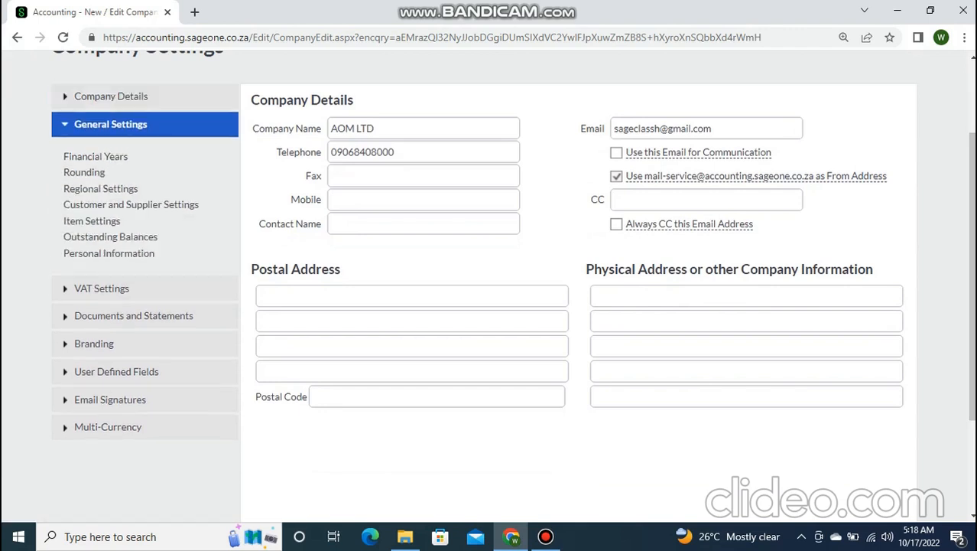
scroll(95, 191, "up", 2)
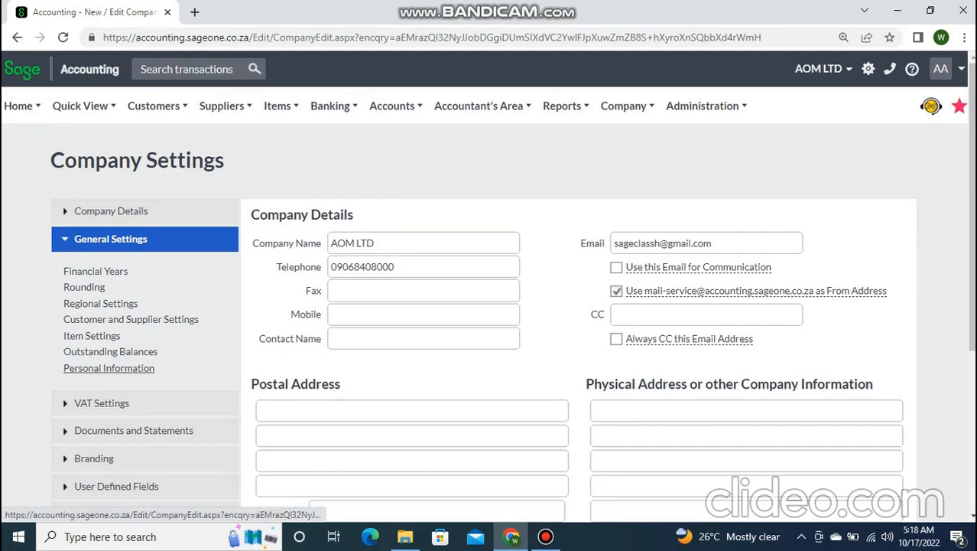
left_click(102, 402)
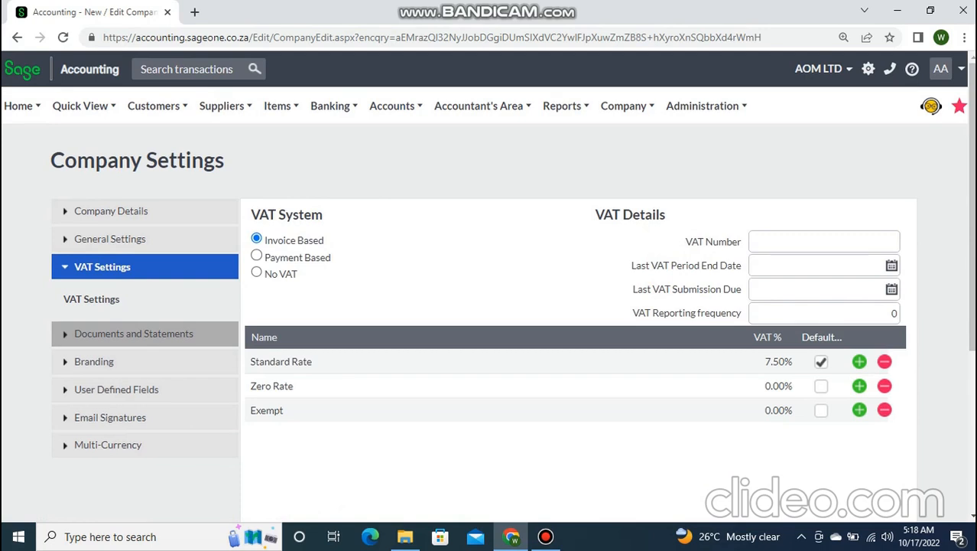
left_click(134, 333)
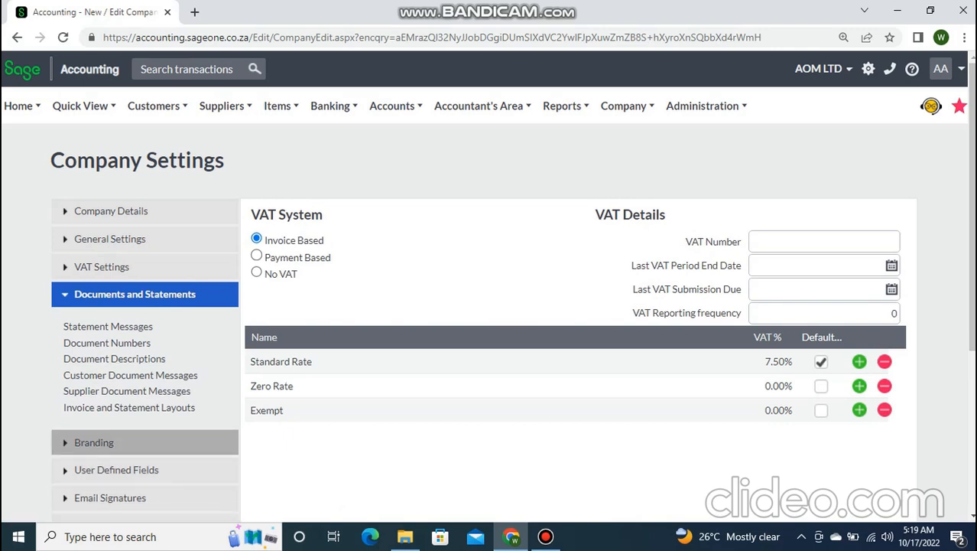
- Browse Branding and User Defined Fields, ending on the Email Signatures defaults
double_click(94, 442)
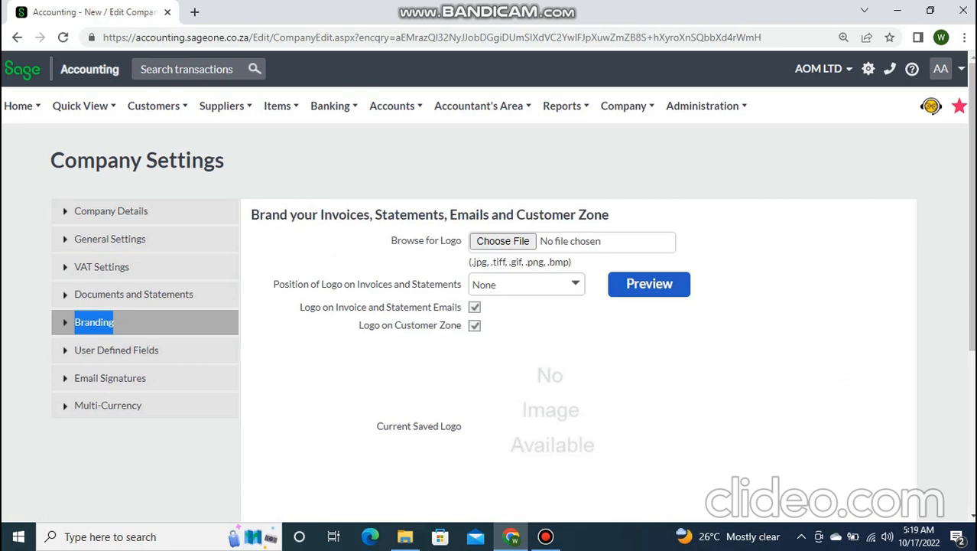
left_click(291, 337)
left_click(117, 350)
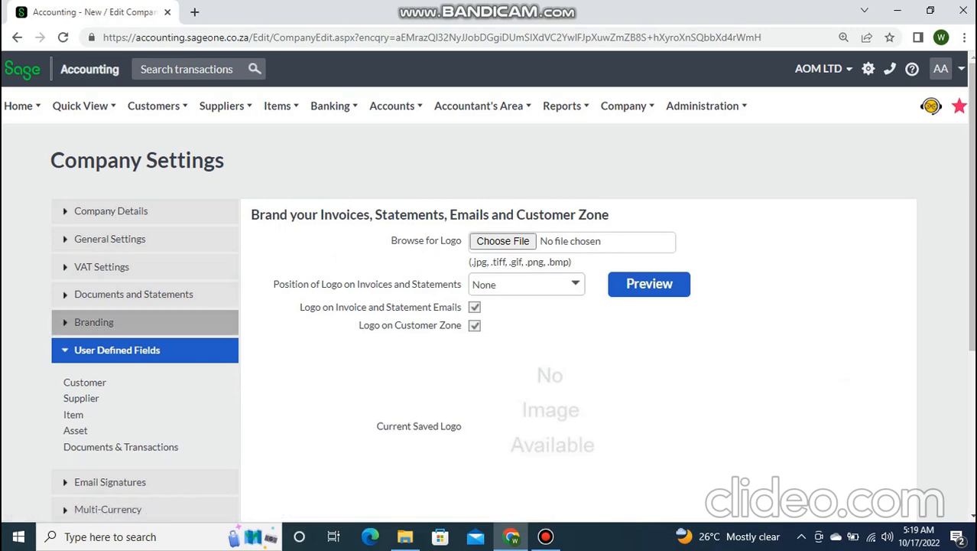
left_click(94, 322)
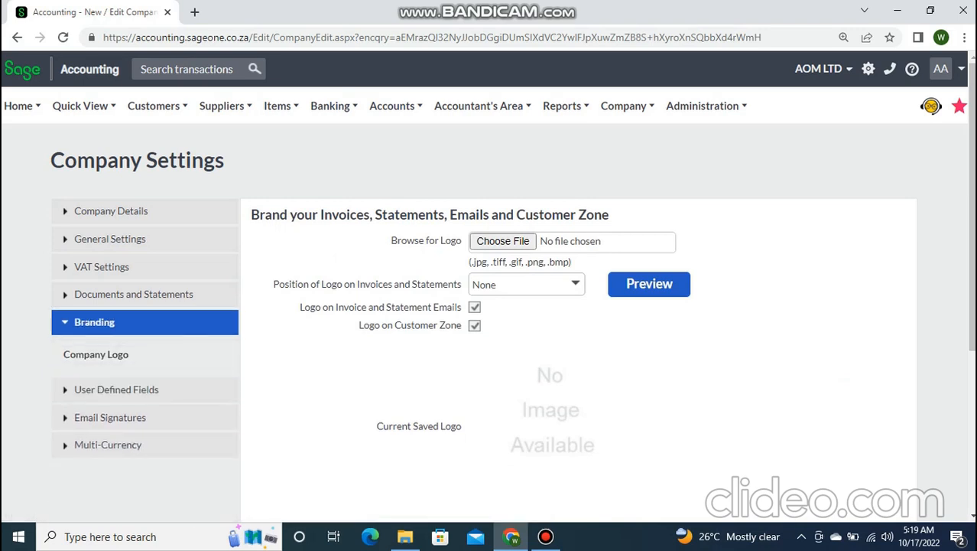
left_click(110, 417)
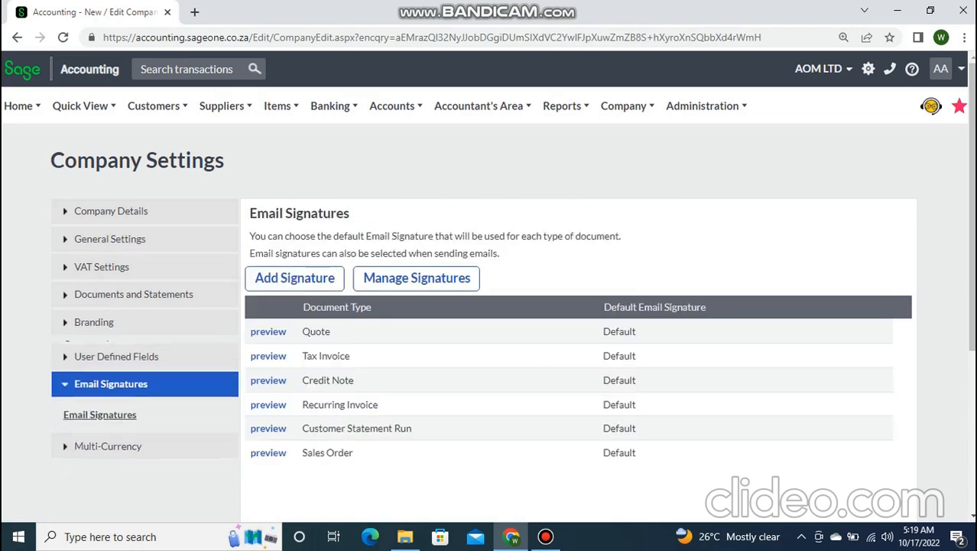
- View the Multi-Currency section, which reports the module isn't activated
left_click(108, 445)
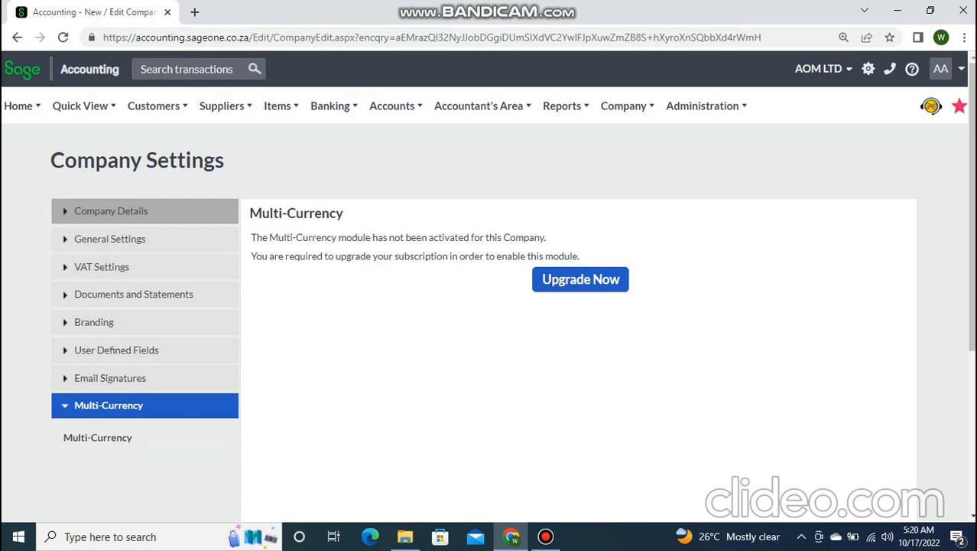
- Return to AOM LTD's Company Details form and scroll to the empty Postal Address fields
left_click(144, 211)
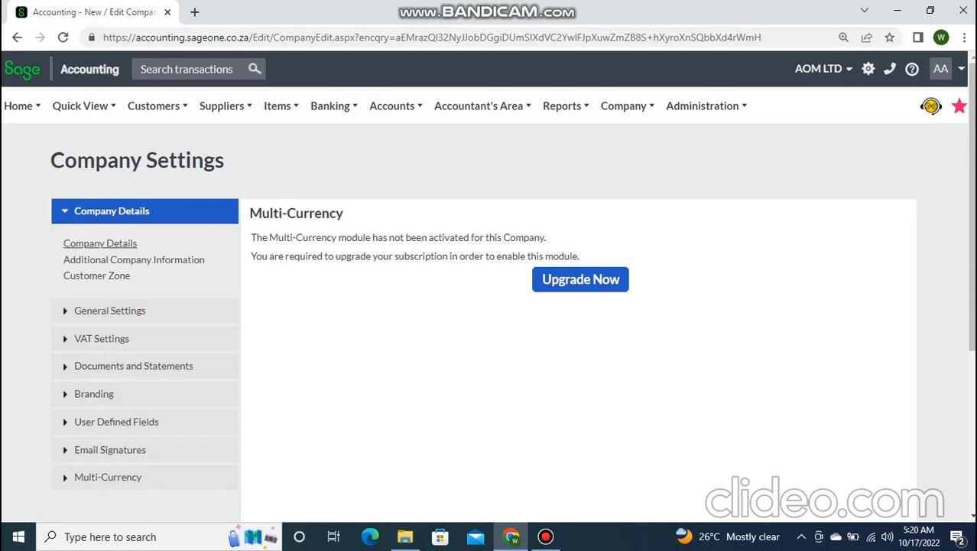
left_click(100, 243)
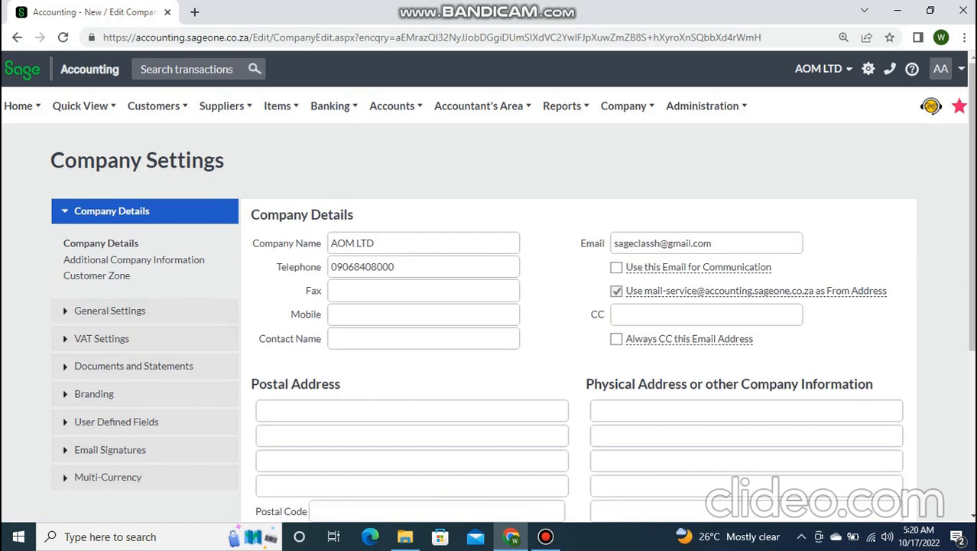
left_click_drag(972, 206, 972, 212)
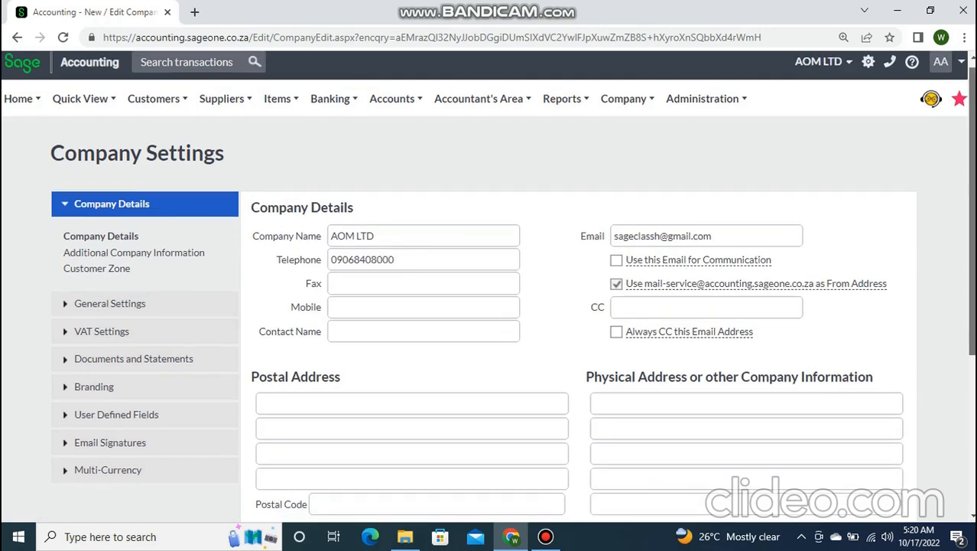
scroll(488, 288, "up", 1)
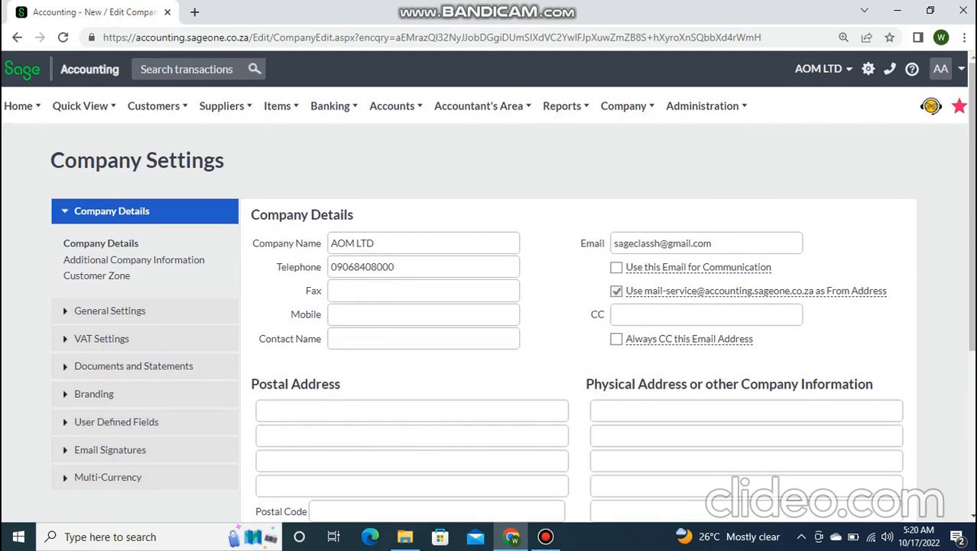
scroll(488, 287, "down", 2)
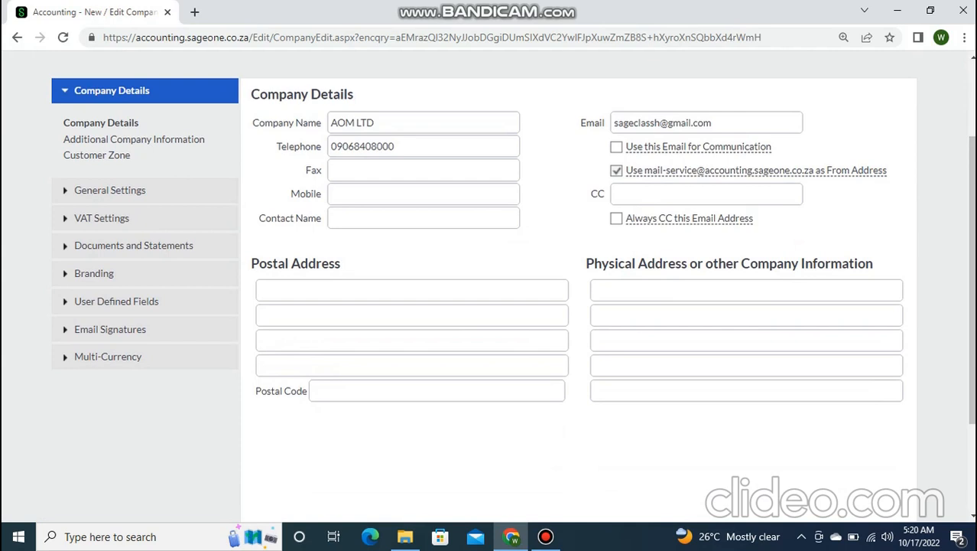
- Enter 'NO. 2' as the first postal address line, then reload the form
left_click(411, 290)
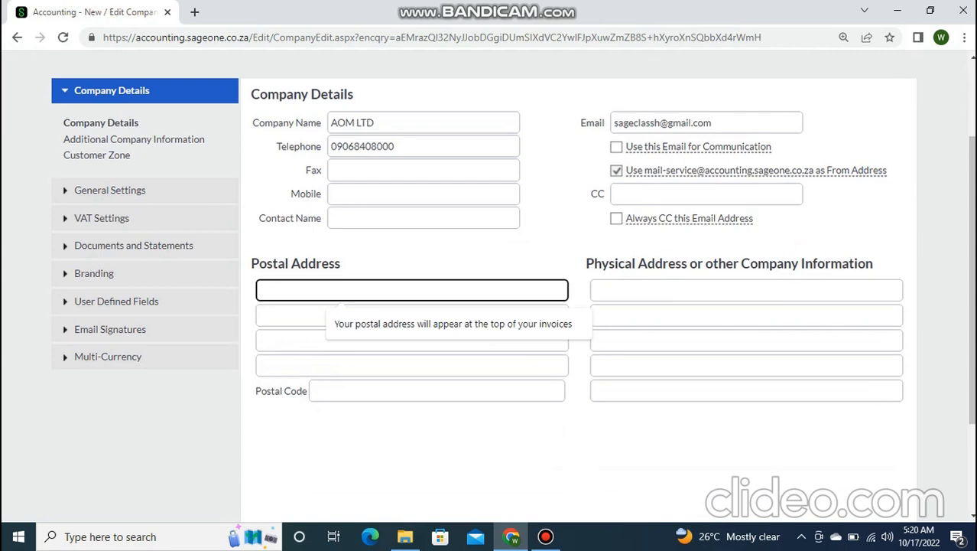
type("NO. 2")
key("Tab")
key("Tab")
key("Tab")
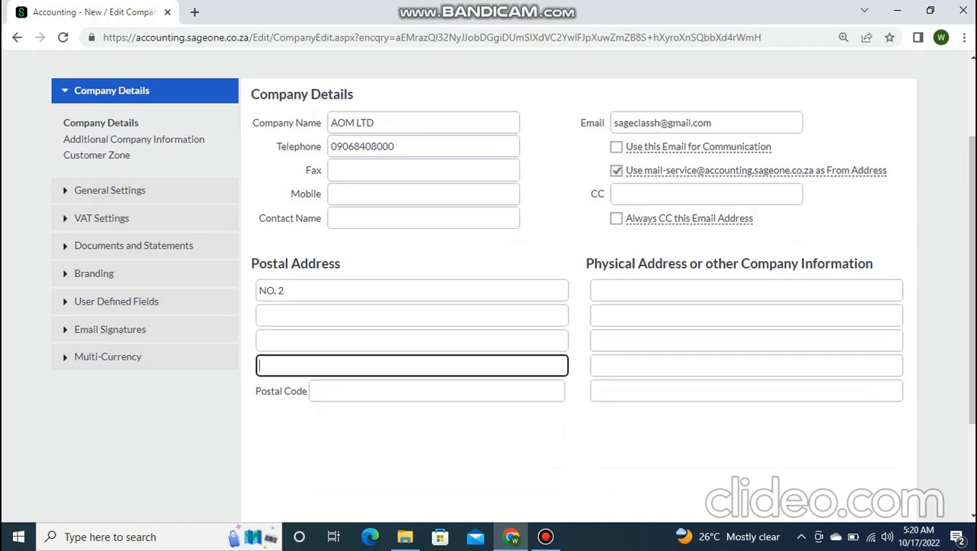
key("Tab")
key("Tab")
key("Tab")
left_click(272, 291)
key("Tab")
key("Tab")
key("Tab")
key("Tab")
key("Tab")
key("Tab")
key("Tab")
key("Tab")
key("Tab")
key("Tab")
key("Tab")
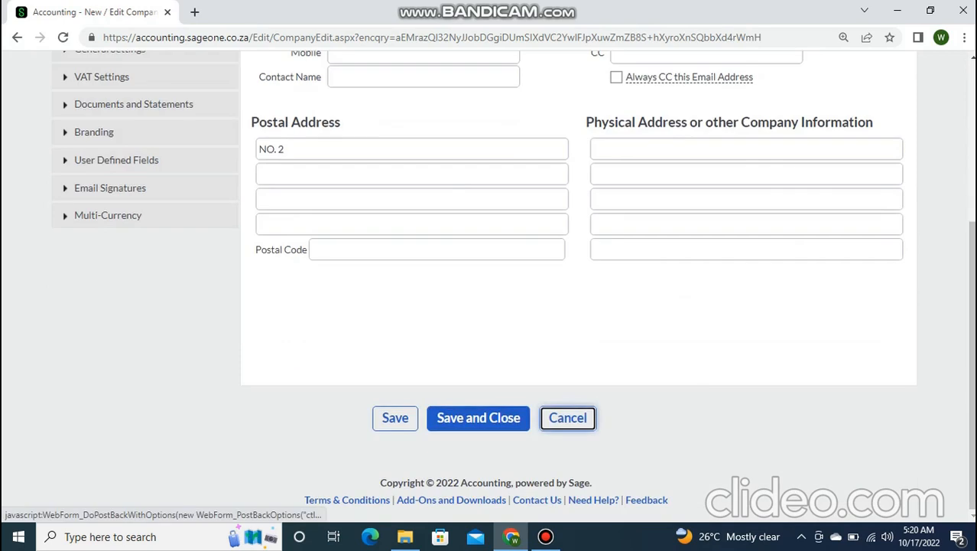
key("Return")
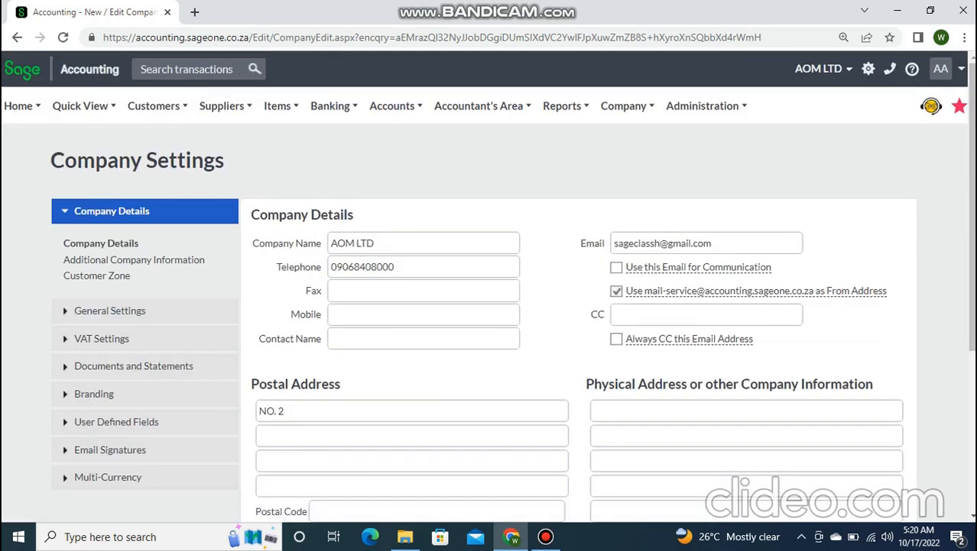
- Set the postal code to 50067, check the physical address lines, and select the company name
left_click(411, 436)
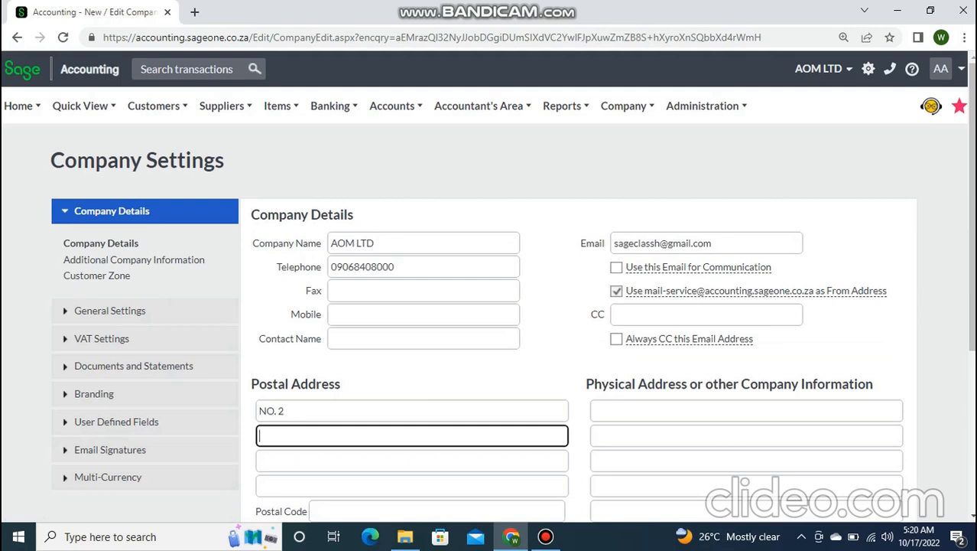
left_click(437, 511)
type("50067")
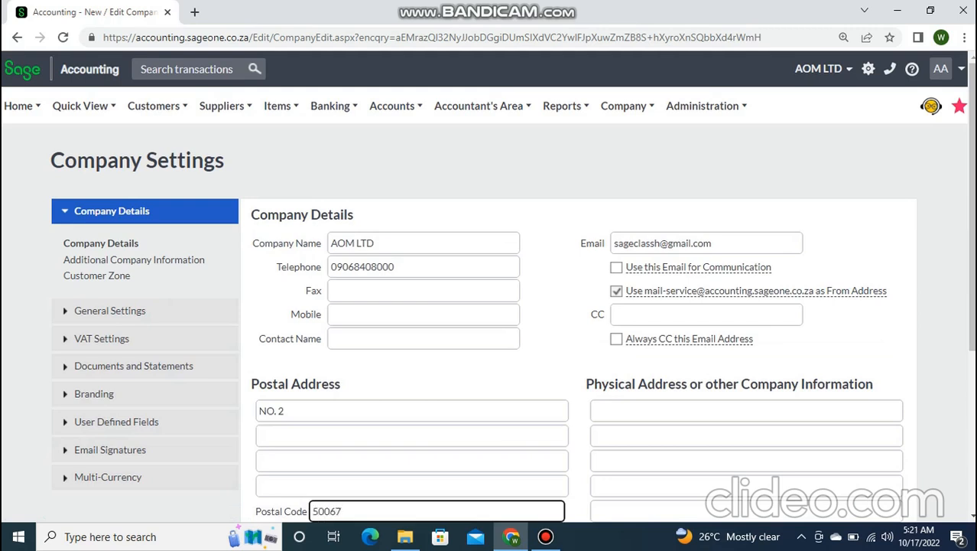
left_click(747, 436)
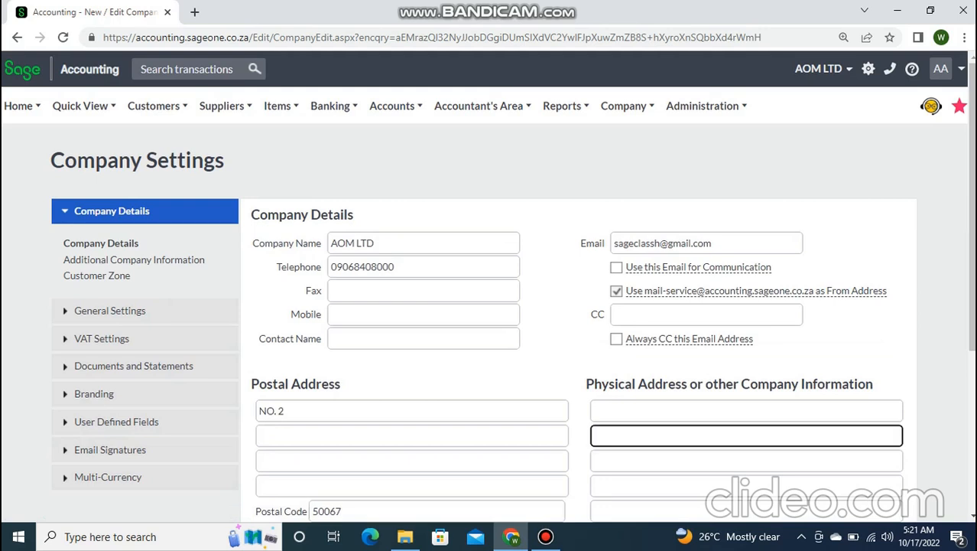
left_click(747, 411)
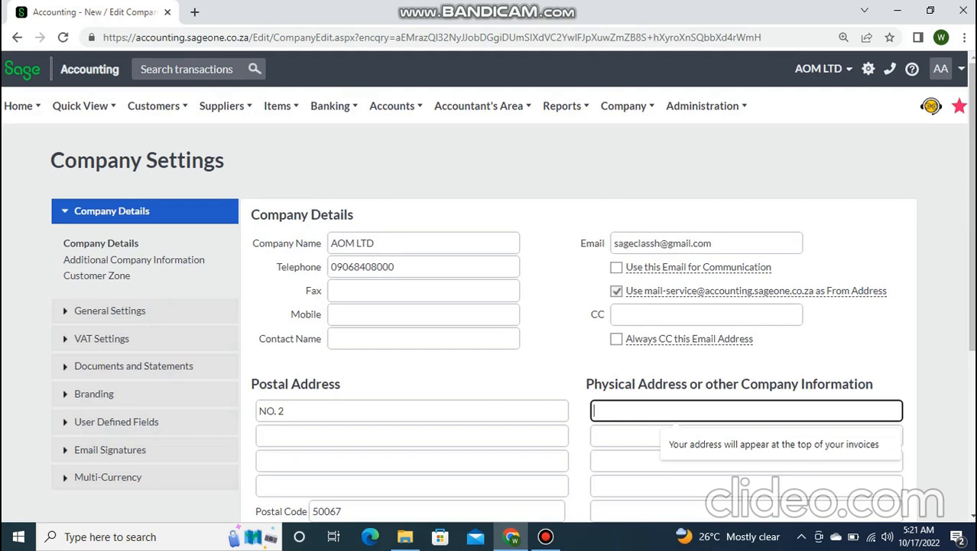
left_click(364, 243)
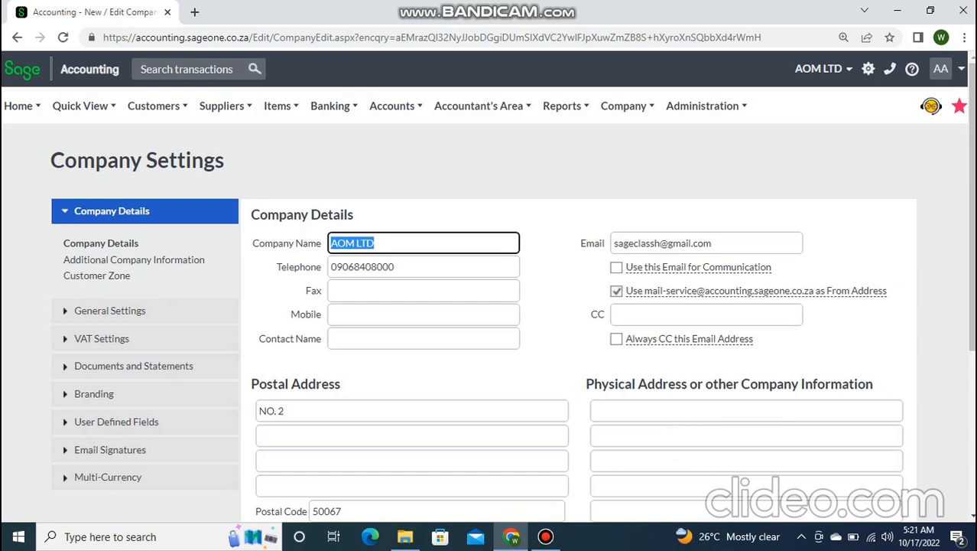
- Overtype the company name with 'BBB LTD', then erase it and move down the contact fields
type("BBB LTD")
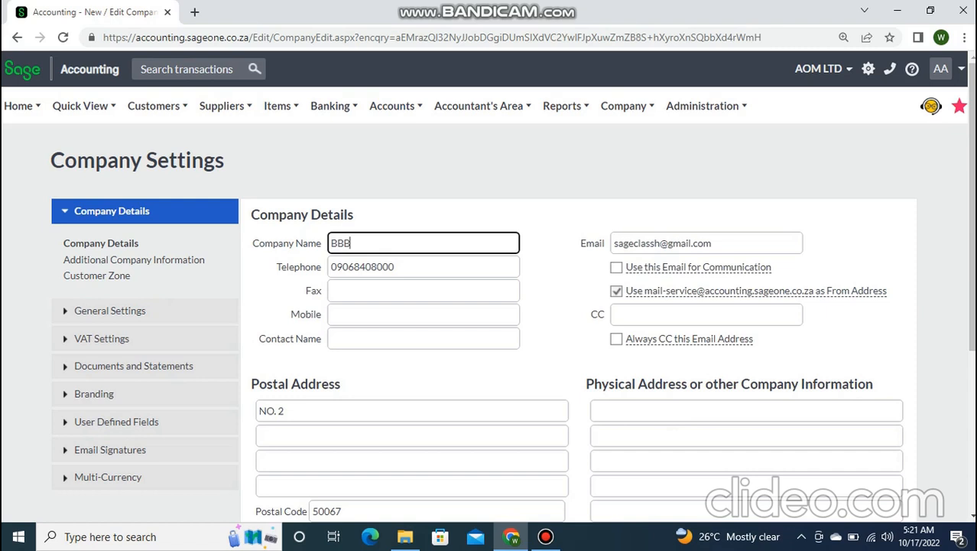
key("BackSpace")
key("BackSpace")
key("BackSpace")
key("BackSpace")
key("BackSpace")
key("BackSpace")
key("BackSpace")
key("Tab")
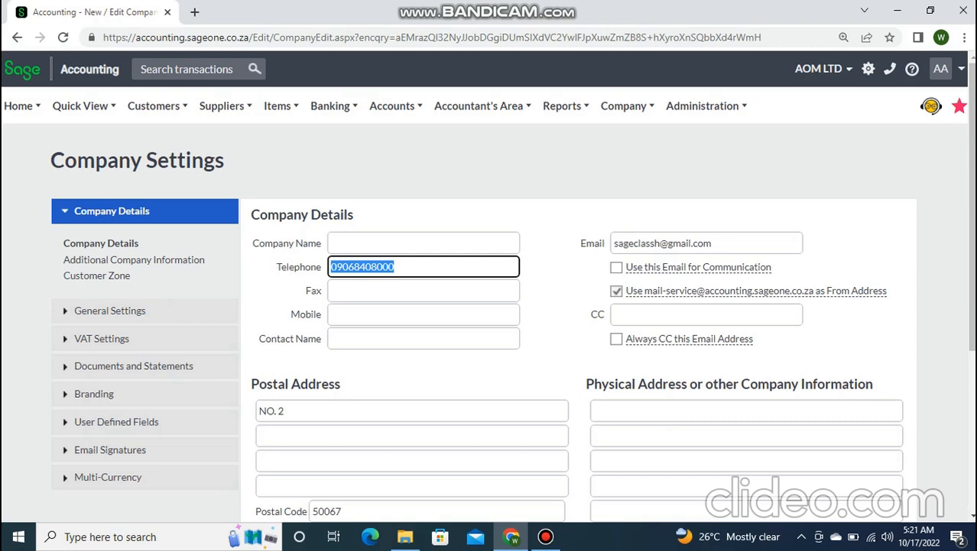
key("Tab")
key("Tab")
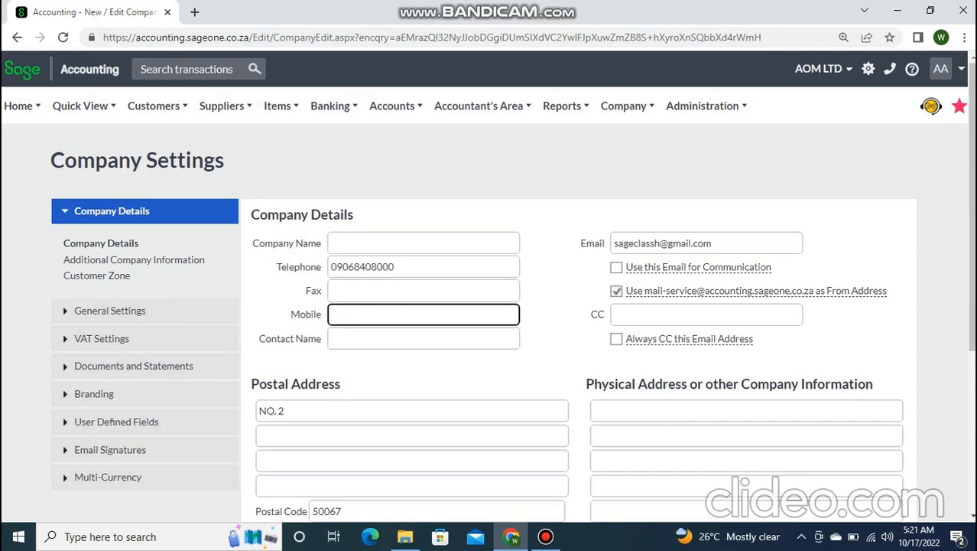
key("Tab")
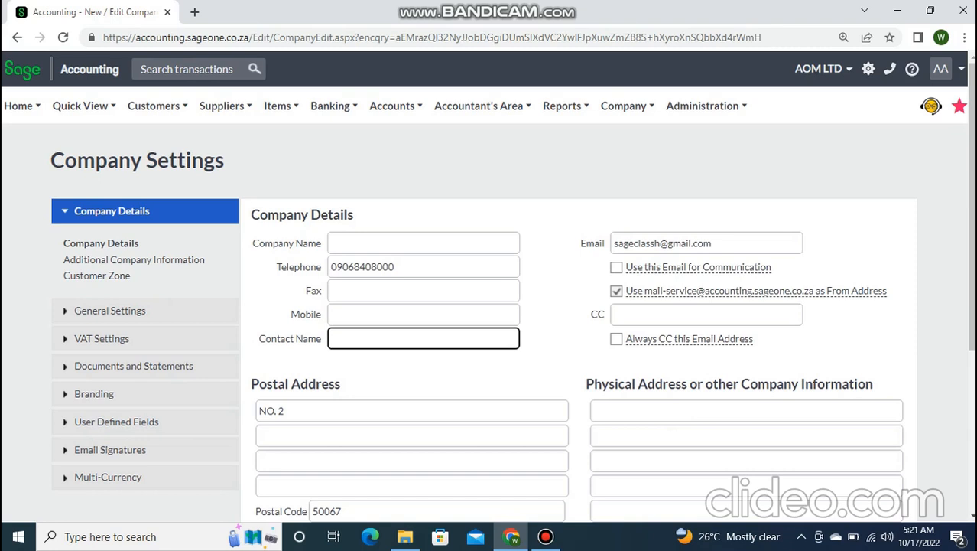
- Enter the contact person's full name under Contact Name and move on to the email fields
type("CEO")
key("BackSpace")
key("BackSpace")
key("BackSpace")
key("Tab")
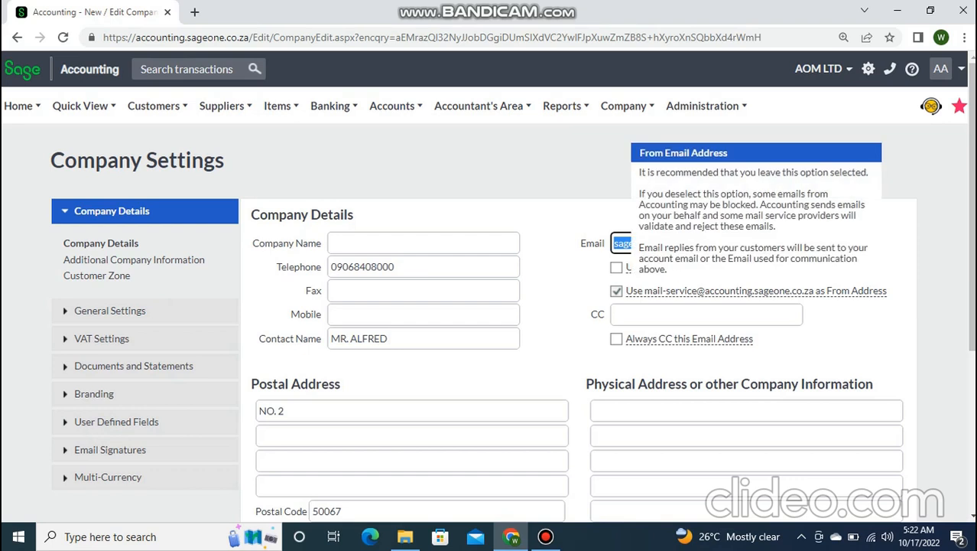
left_click(688, 314)
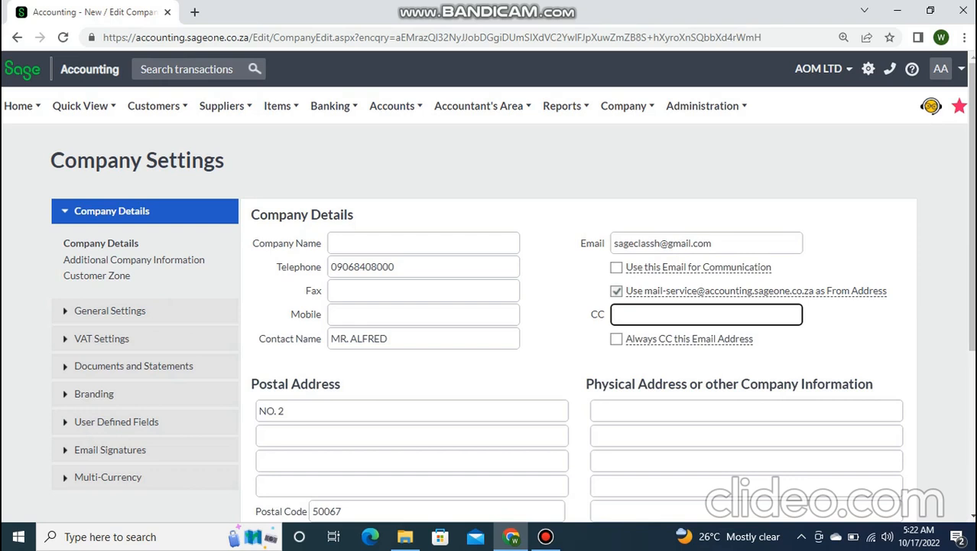
scroll(488, 287, "down", 1)
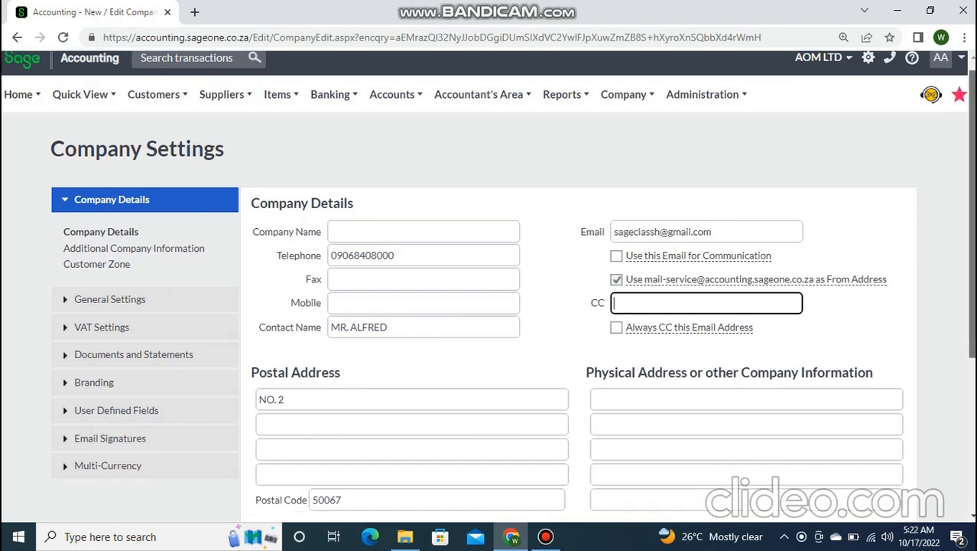
scroll(488, 286, "up", 1)
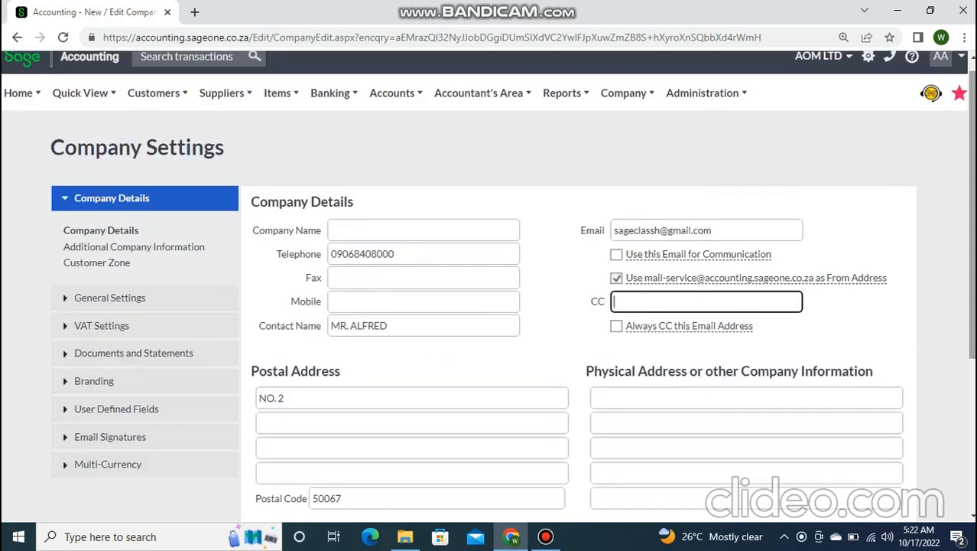
mouse_move(689, 326)
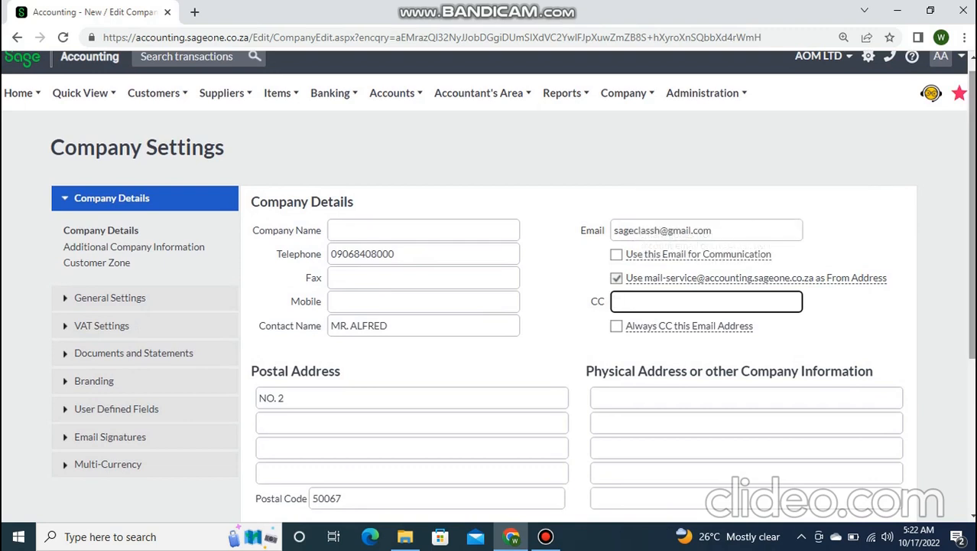
scroll(488, 279, "down", 1)
left_click_drag(972, 222, 972, 224)
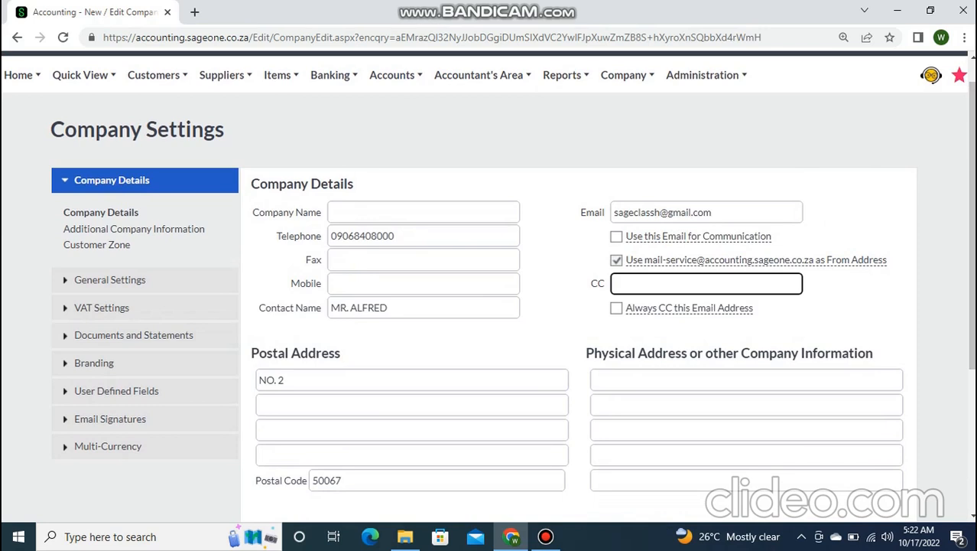
left_click_drag(973, 225, 972, 356)
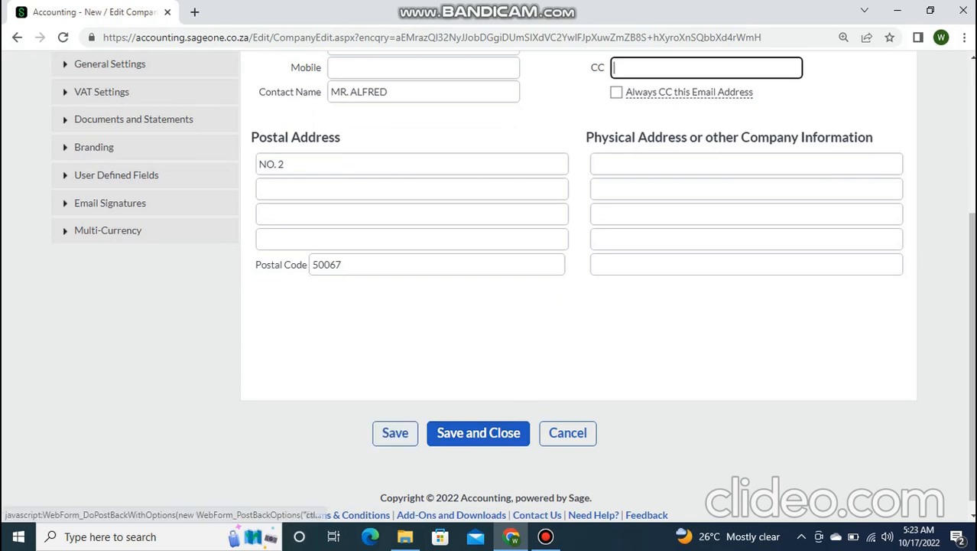
left_click_drag(971, 348, 972, 221)
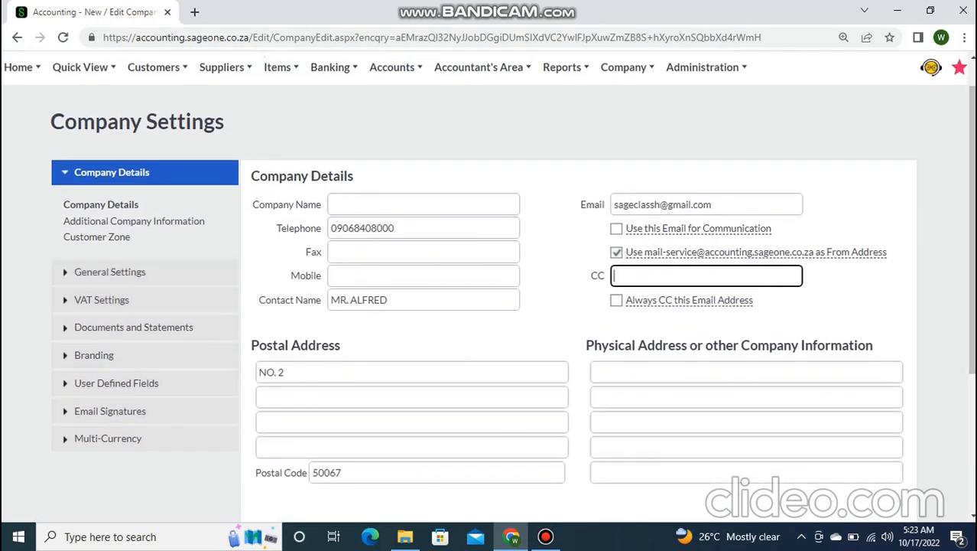
left_click(545, 536)
left_click(545, 536)
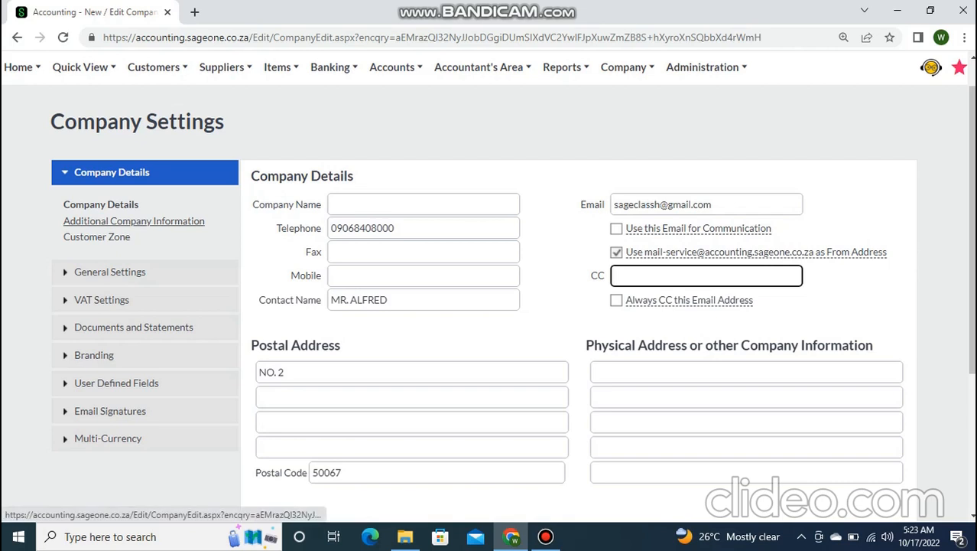
left_click(135, 220)
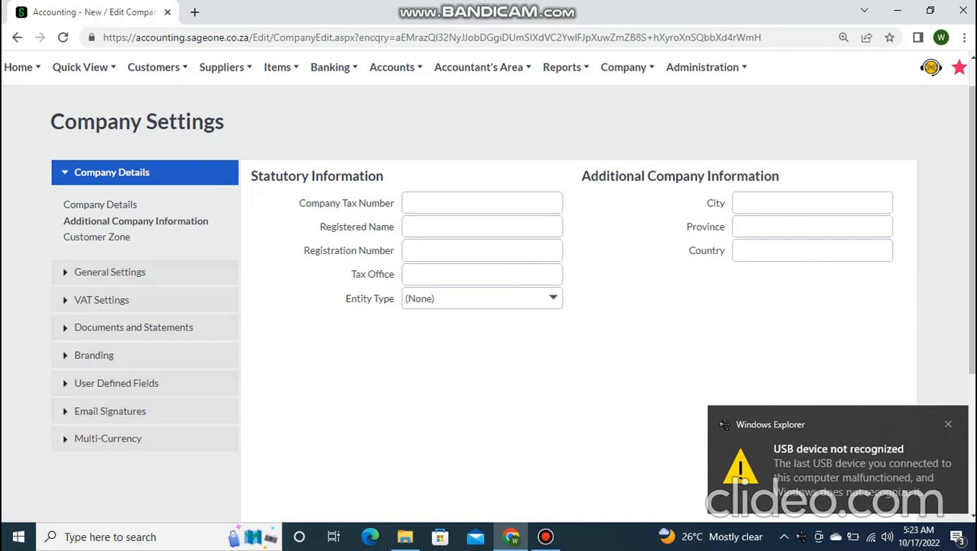
right_click(419, 410)
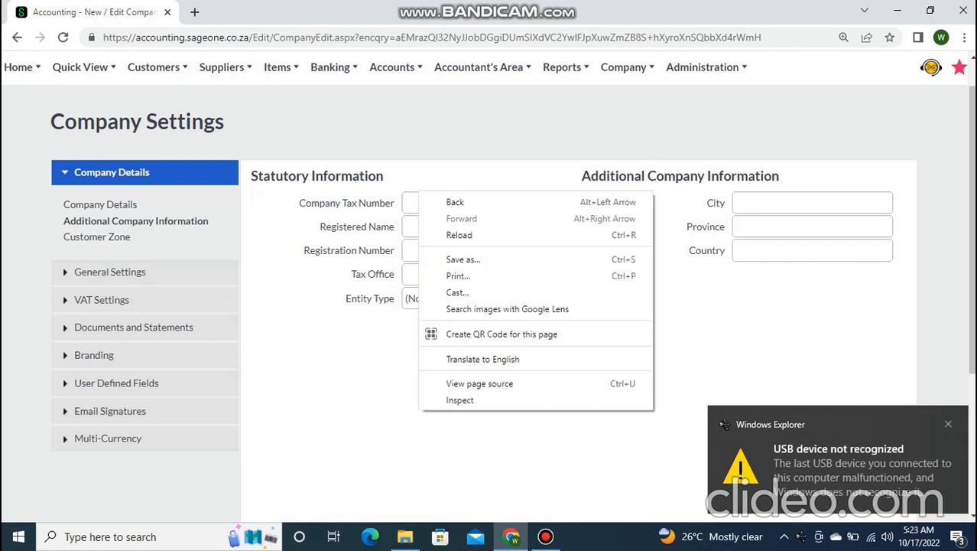
left_click(949, 424)
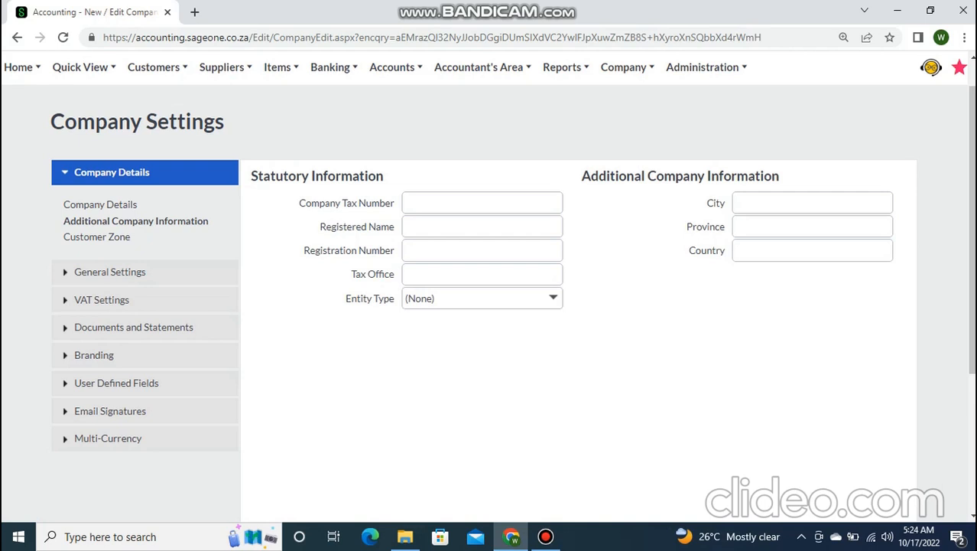
left_click(482, 227)
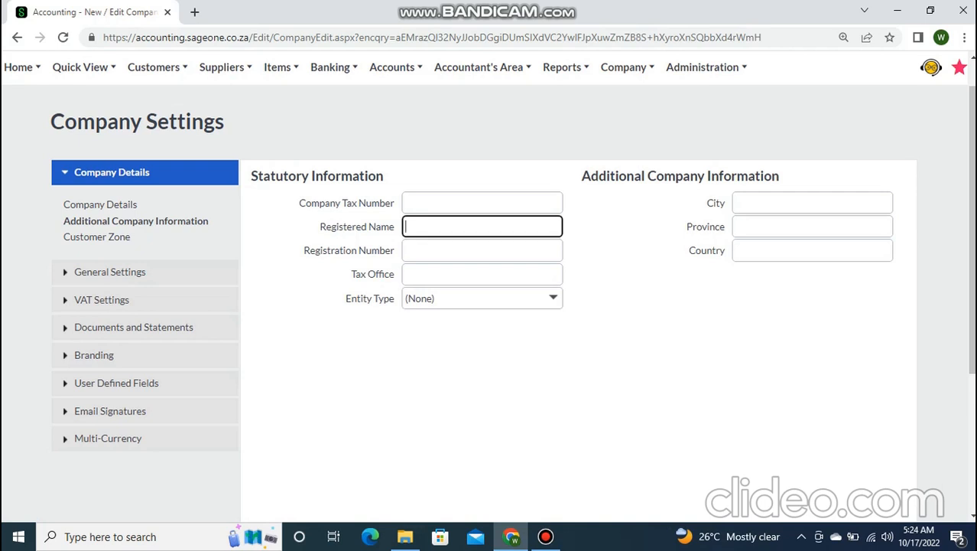
left_click(482, 250)
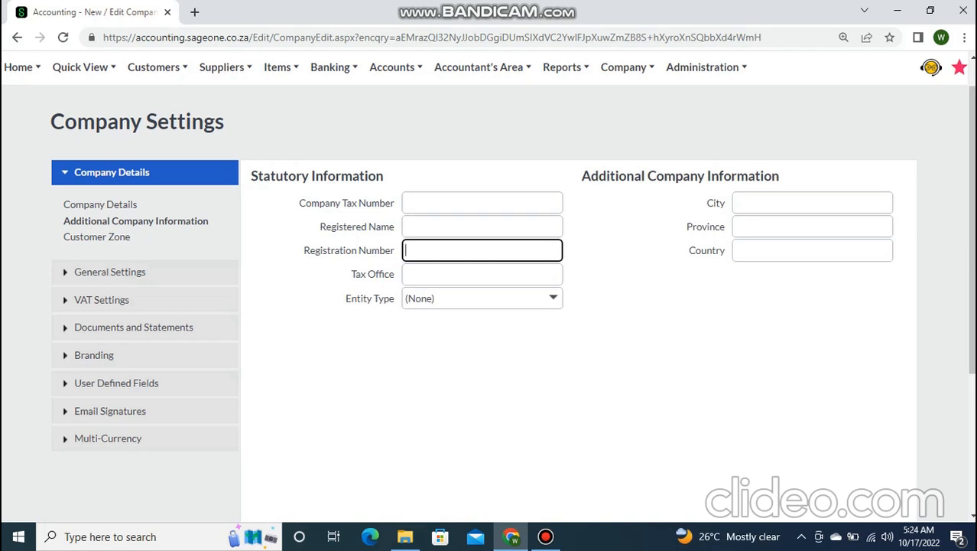
left_click(812, 203)
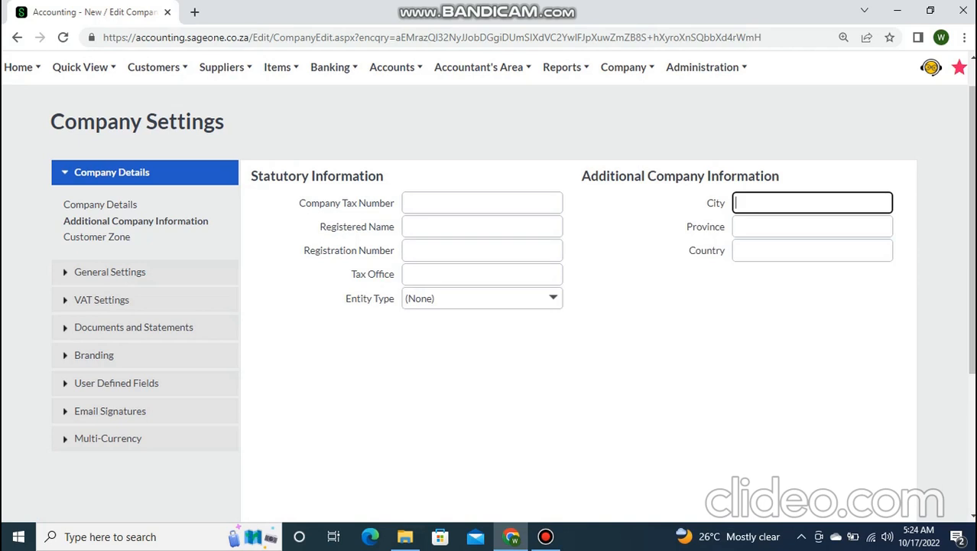
left_click(812, 226)
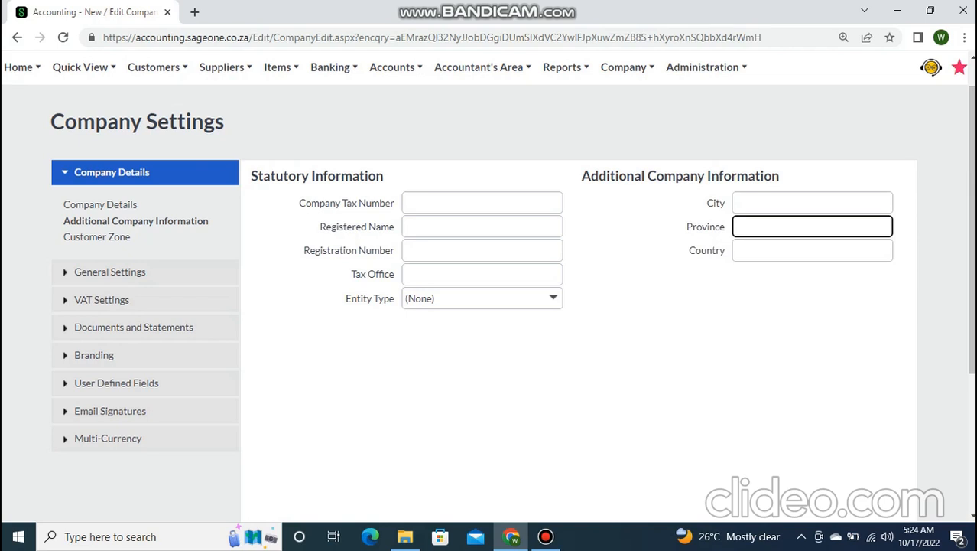
left_click(812, 202)
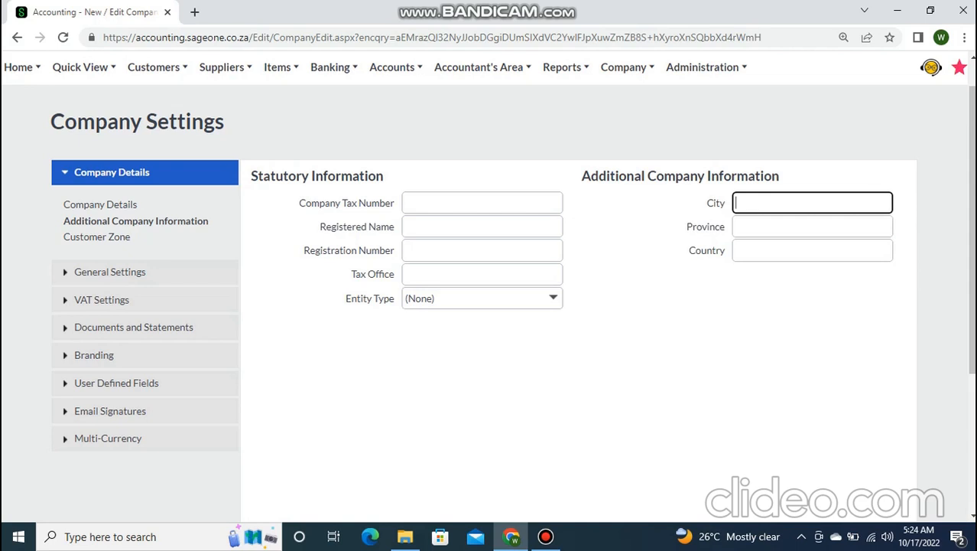
scroll(490, 306, "down", 3)
scroll(490, 305, "down", 1)
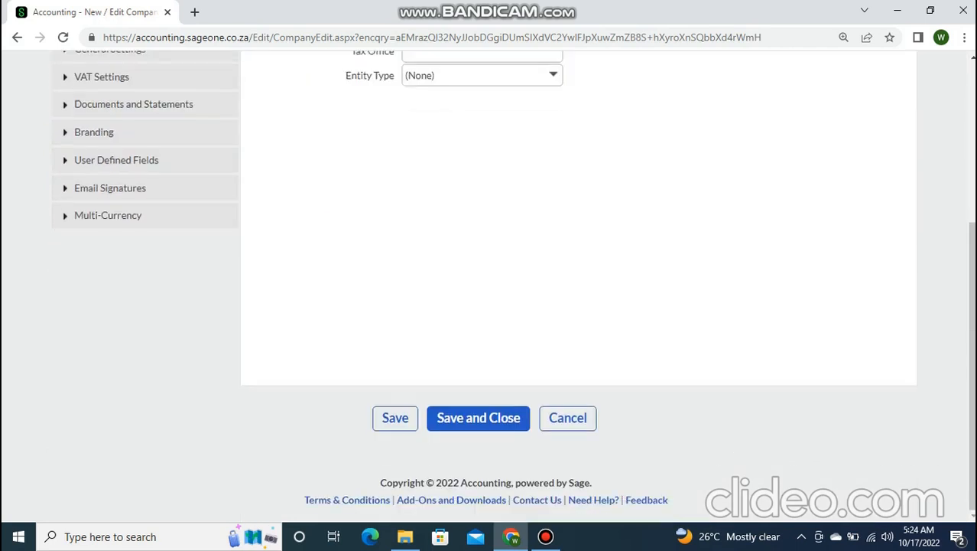
scroll(512, 291, "up", 4)
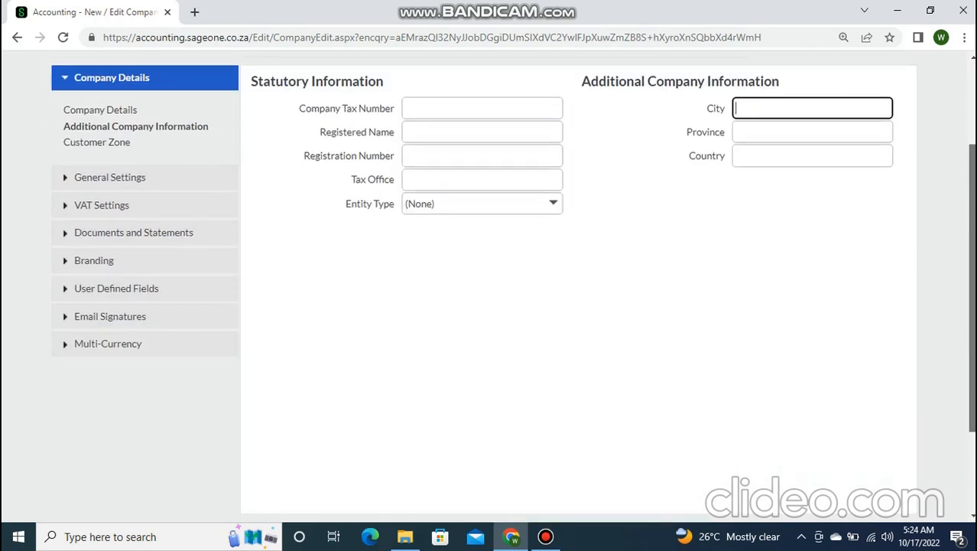
scroll(512, 290, "down", 3)
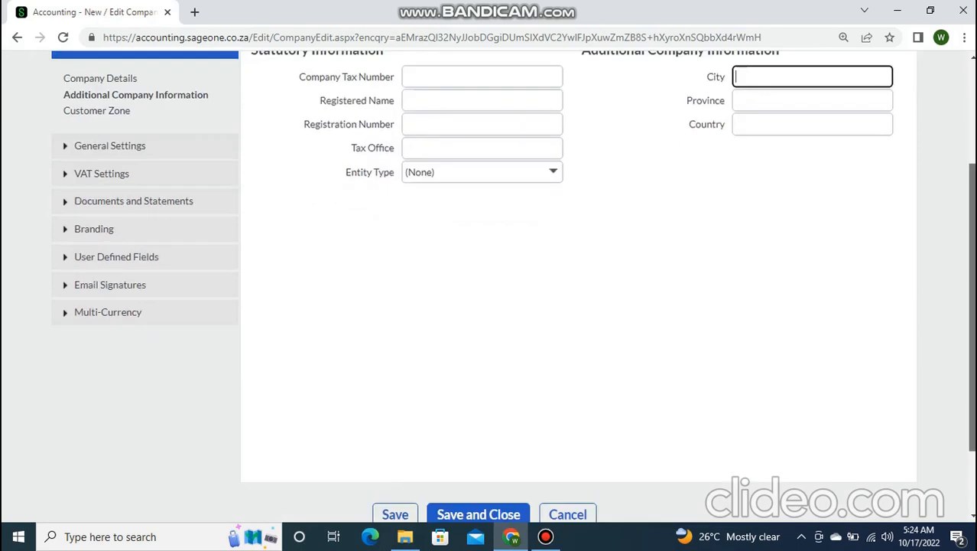
scroll(490, 291, "down", 1)
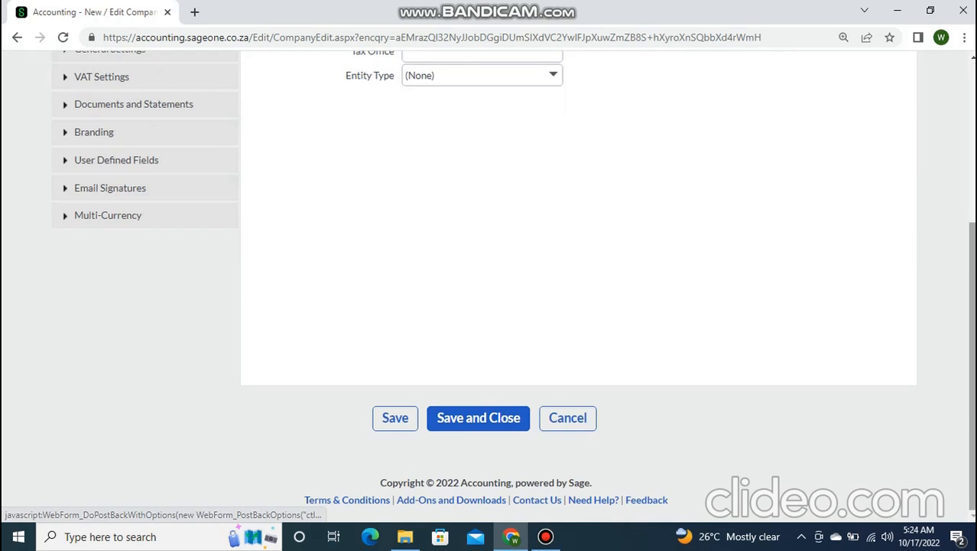
left_click_drag(972, 368, 972, 288)
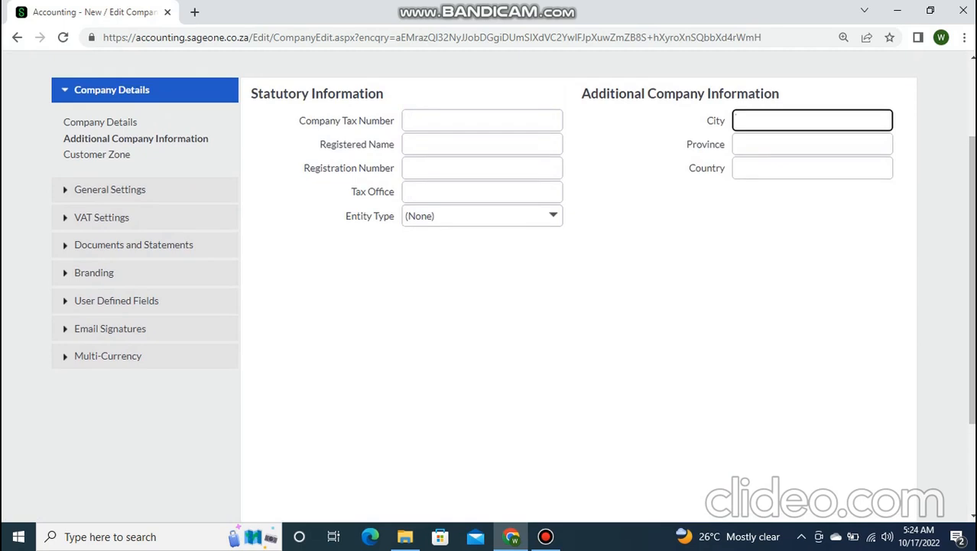
key("ctrl+plus")
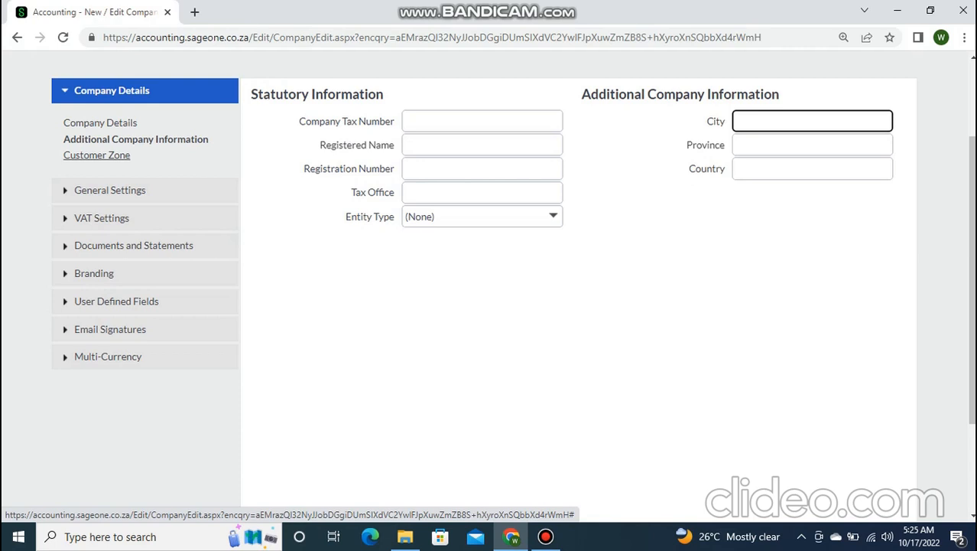
left_click(97, 154)
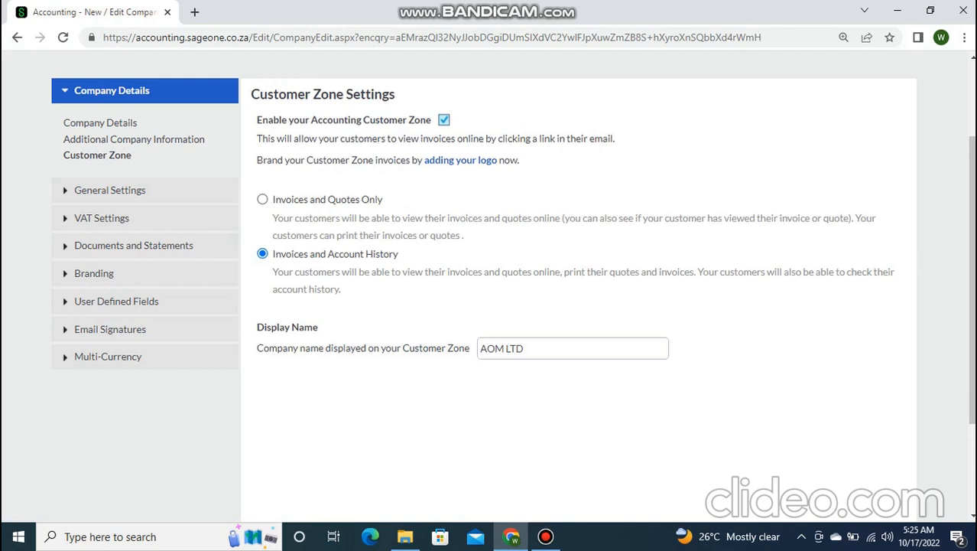
- Disable the Customer Zone and re-enable it, confirming each change for all customers
left_click(445, 121)
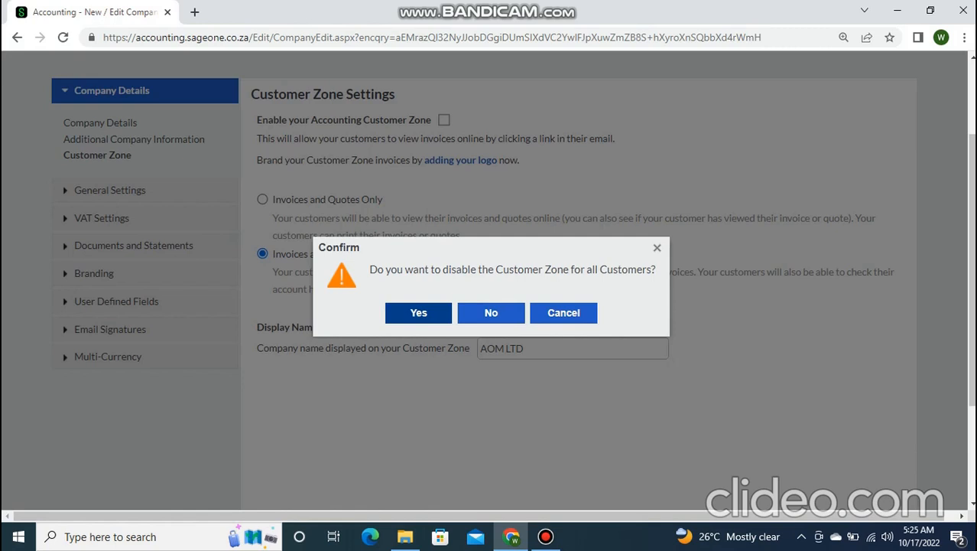
left_click(418, 312)
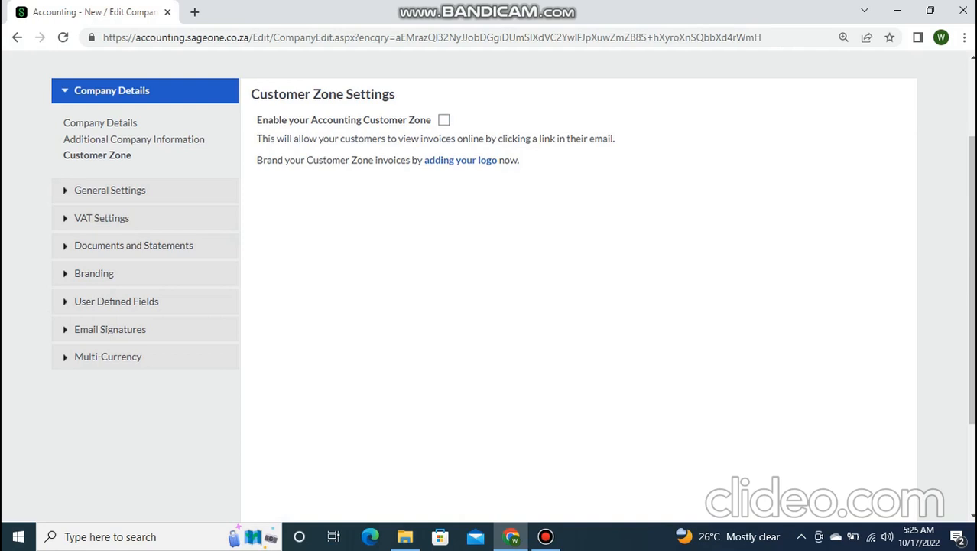
left_click(443, 119)
scroll(490, 283, "up", 2)
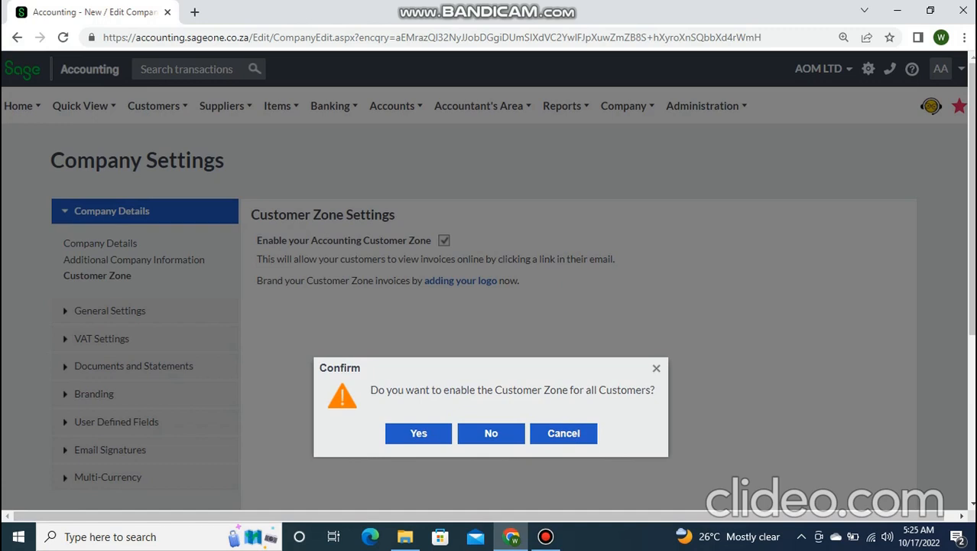
left_click(419, 433)
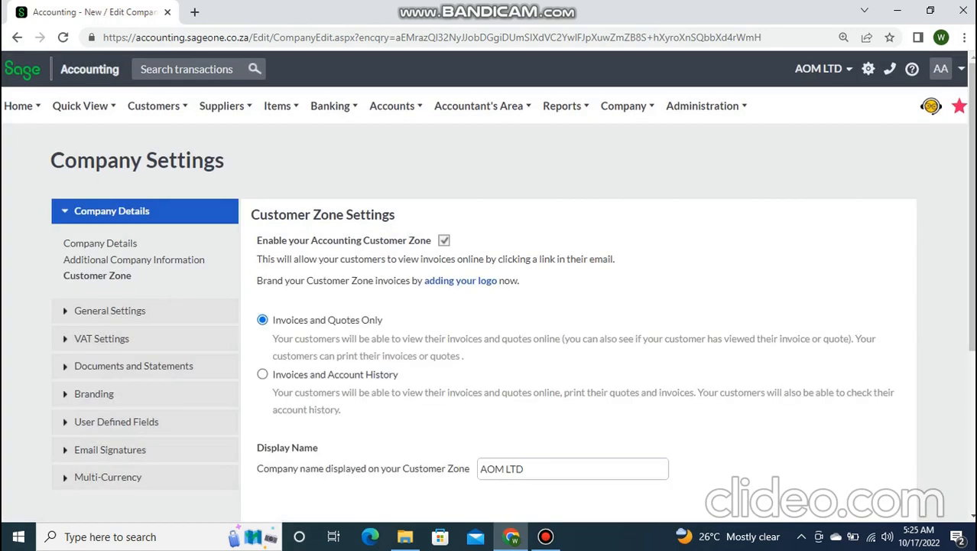
- Switch Customer Zone access from Invoices and Quotes Only to Invoices and Account History
scroll(490, 306, "down", 2)
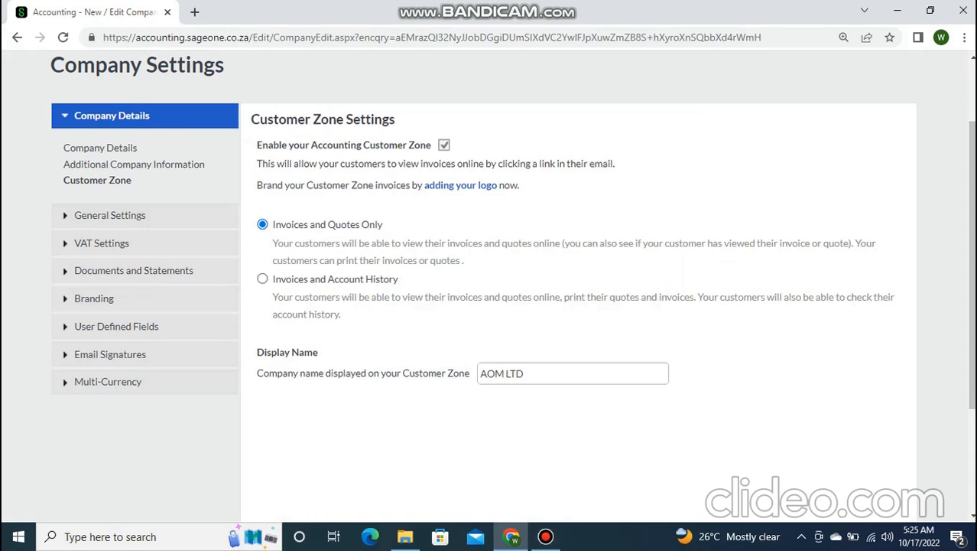
key("ctrl+plus")
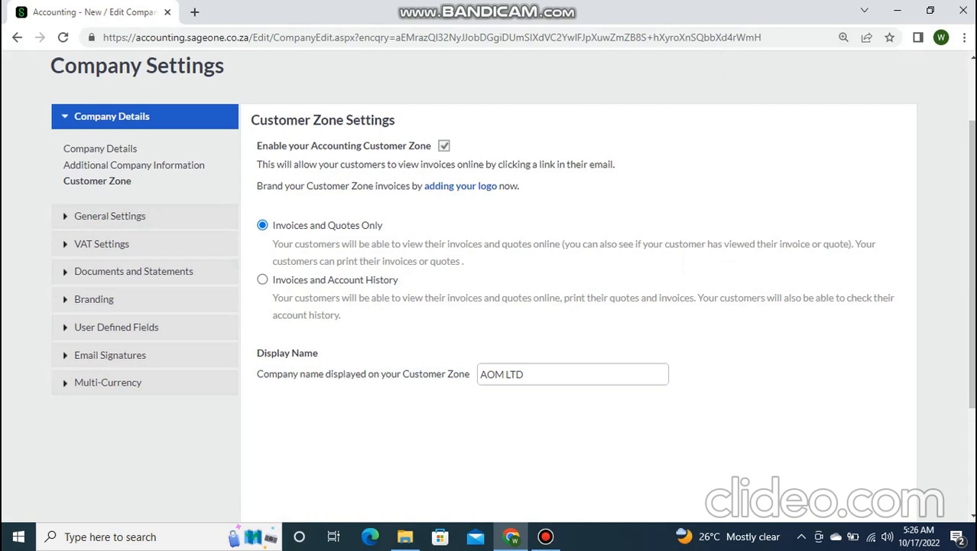
scroll(489, 287, "down", 1)
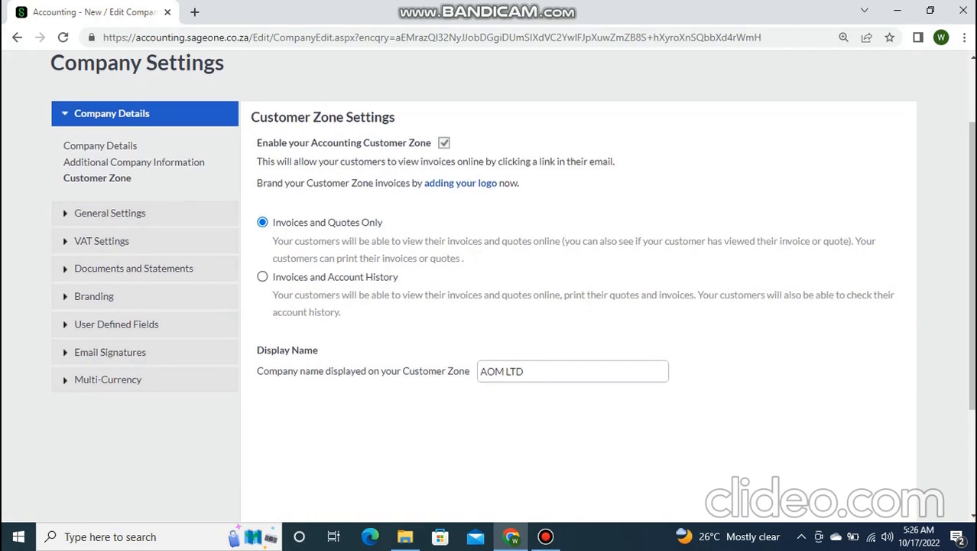
left_click(262, 277)
- Clear 'AOM LTD' from the Customer Zone display name and enter 'AOM CUSTOMER PORTAL'
scroll(512, 283, "down", 2)
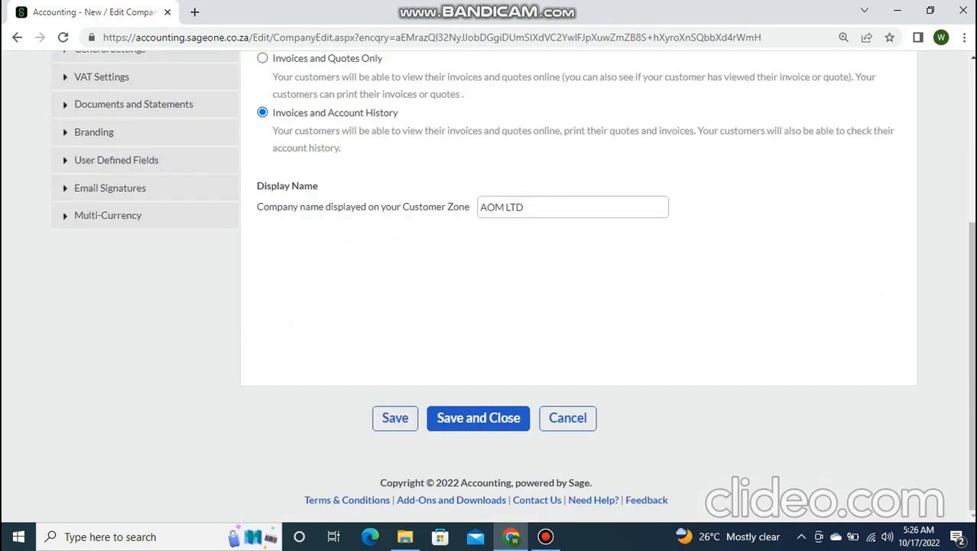
left_click(536, 208)
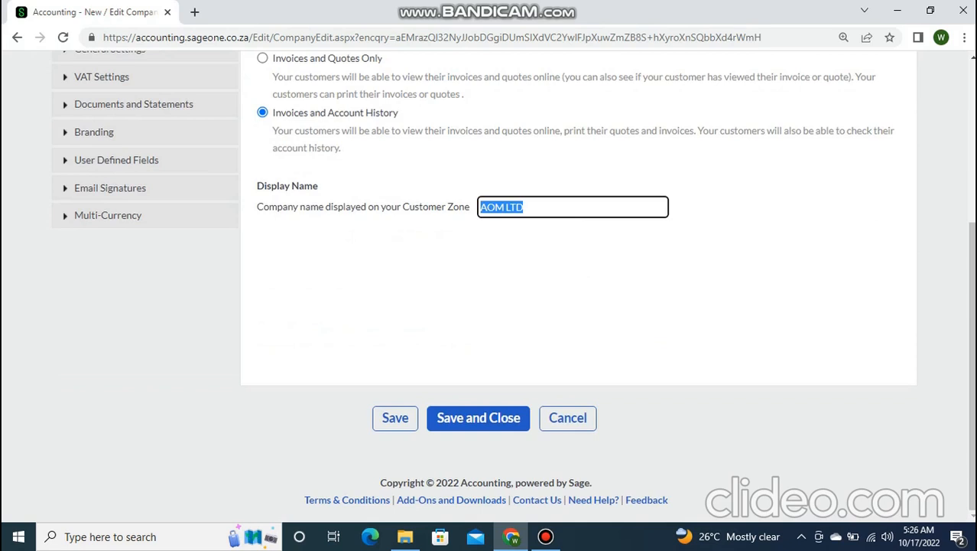
key("BackSpace")
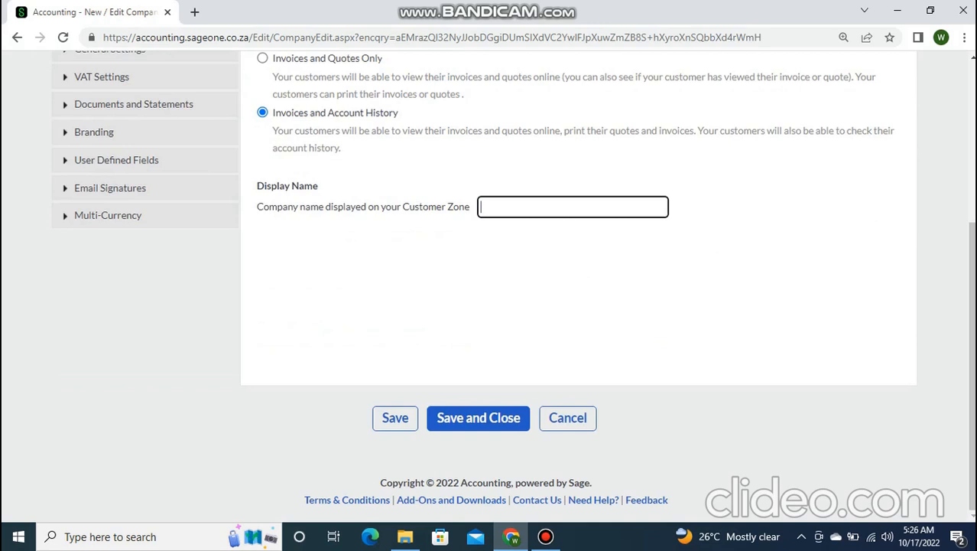
type("AOM CUSTOMER PORT")
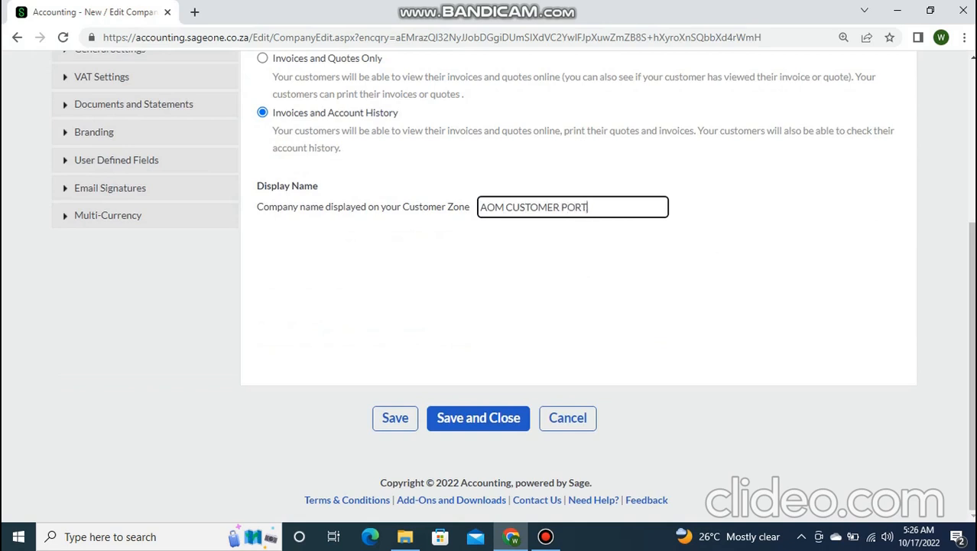
type("AL")
scroll(513, 283, "up", 2)
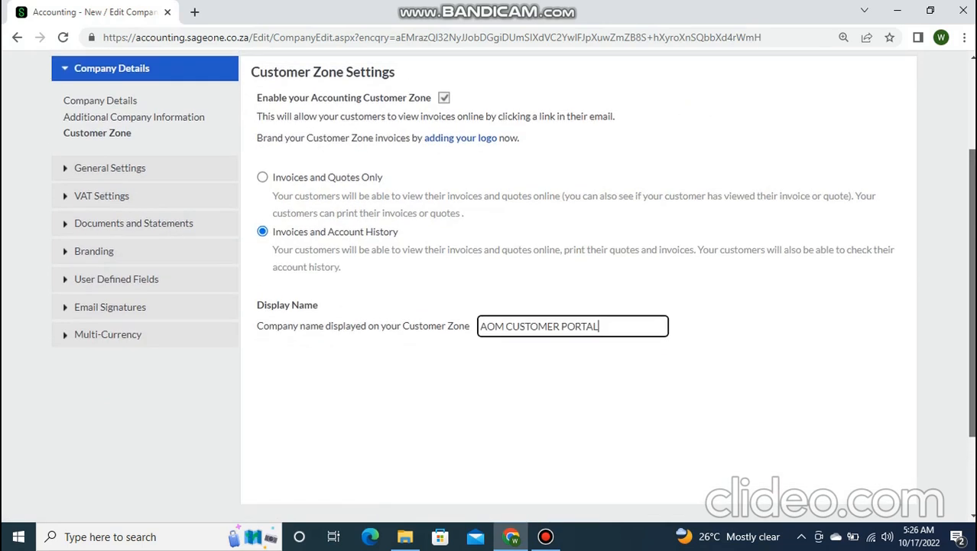
scroll(513, 283, "up", 1)
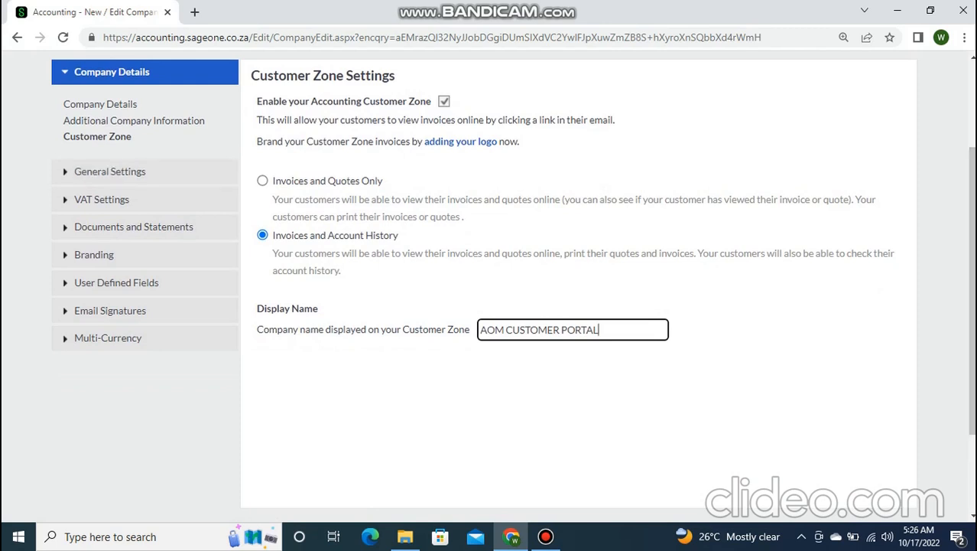
- Open Financial Years under General Settings and try deleting the current 2022 year
left_click(546, 537)
left_click(546, 537)
left_click(110, 172)
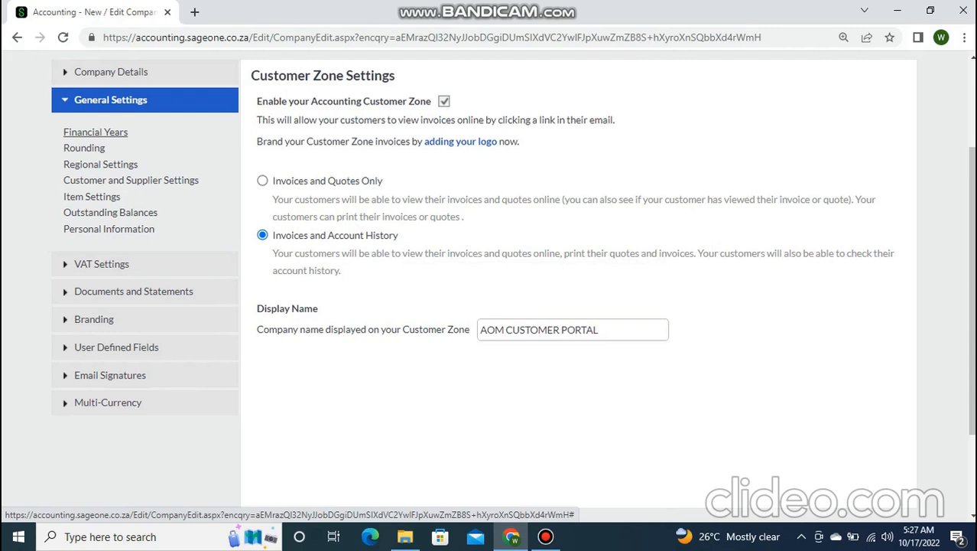
left_click(96, 132)
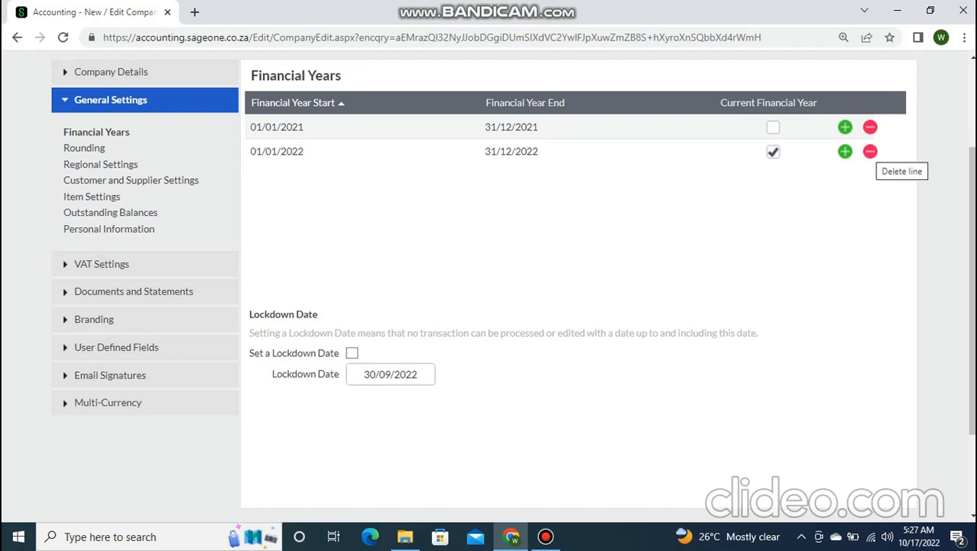
left_click(871, 151)
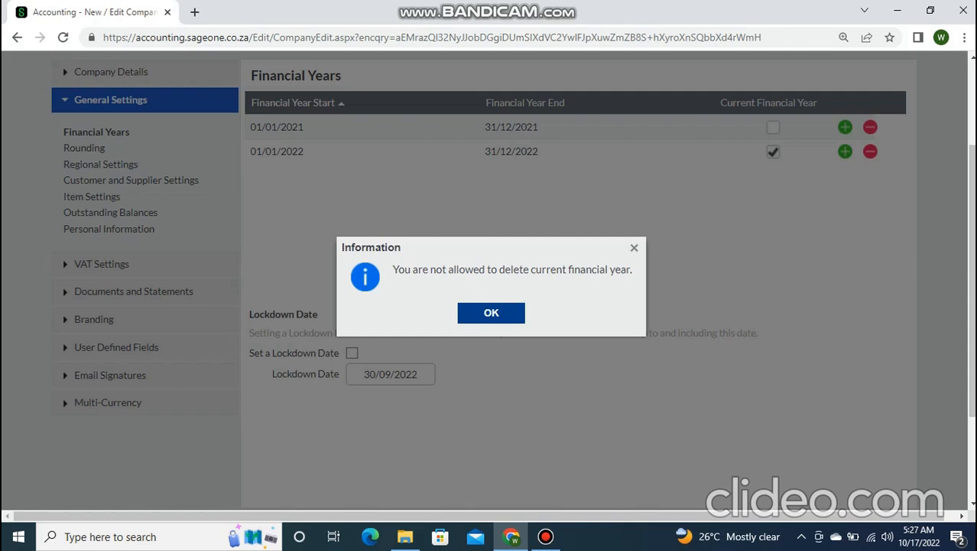
left_click(491, 313)
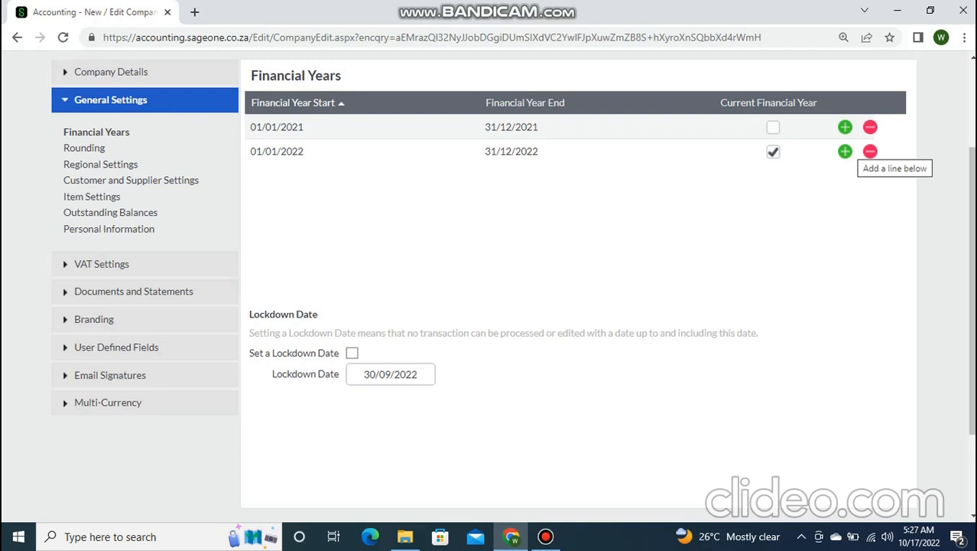
left_click(845, 151)
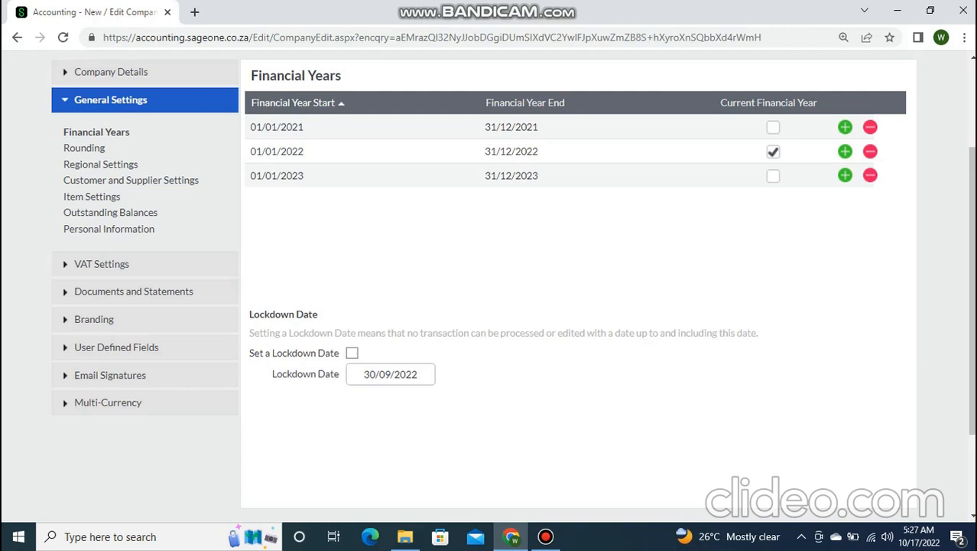
left_click(773, 176)
left_click(774, 152)
left_click(871, 175)
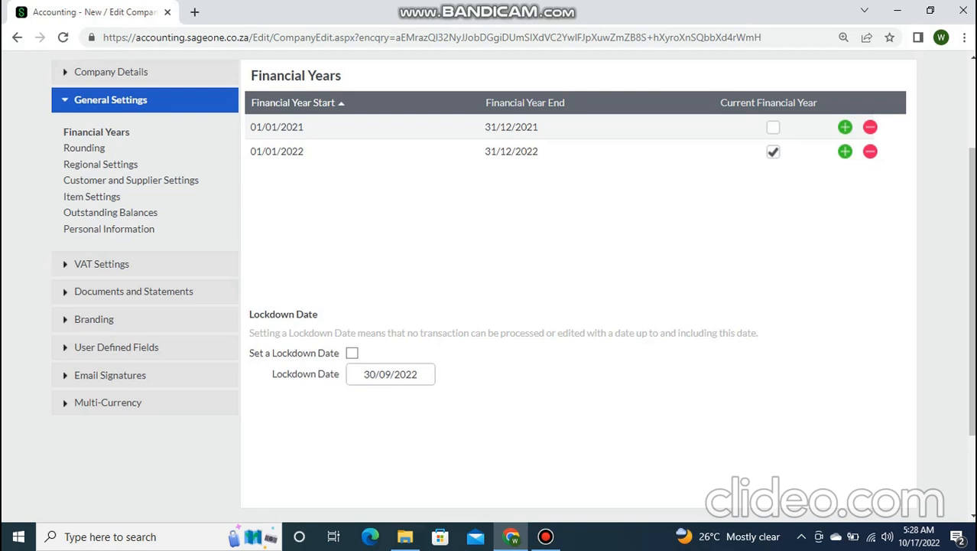
scroll(579, 283, "down", 1)
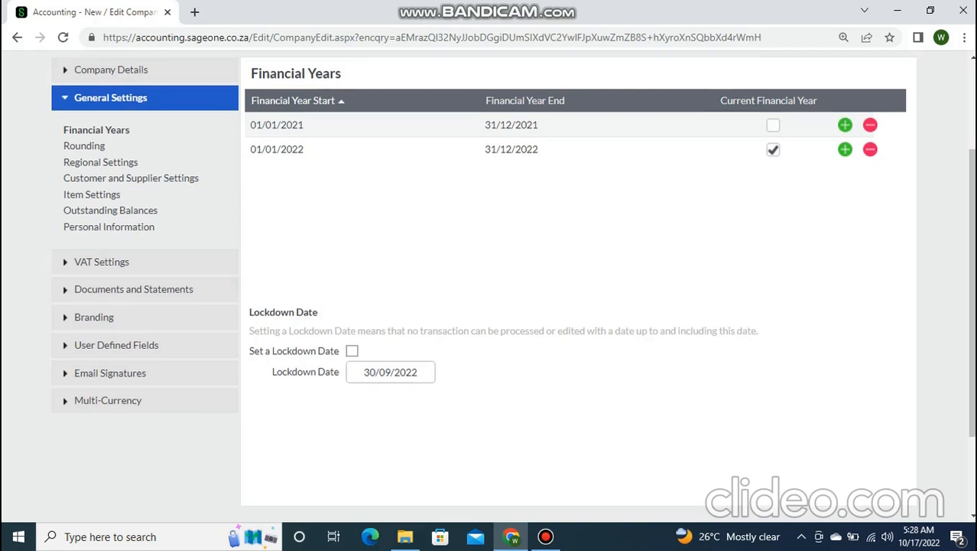
key("ctrl+minus")
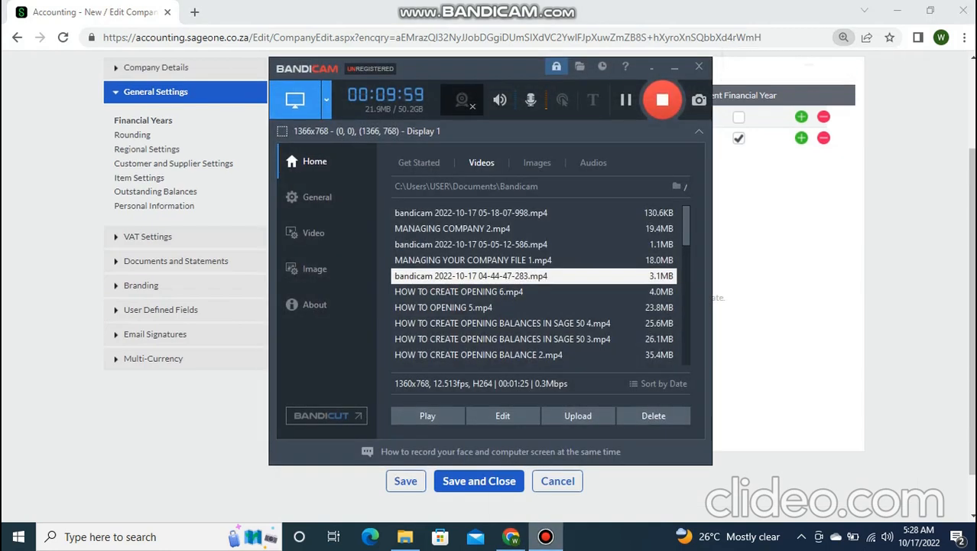
- Minimize Bandicam and scroll down the Financial Years list showing 2021 and current 2022
left_click(675, 68)
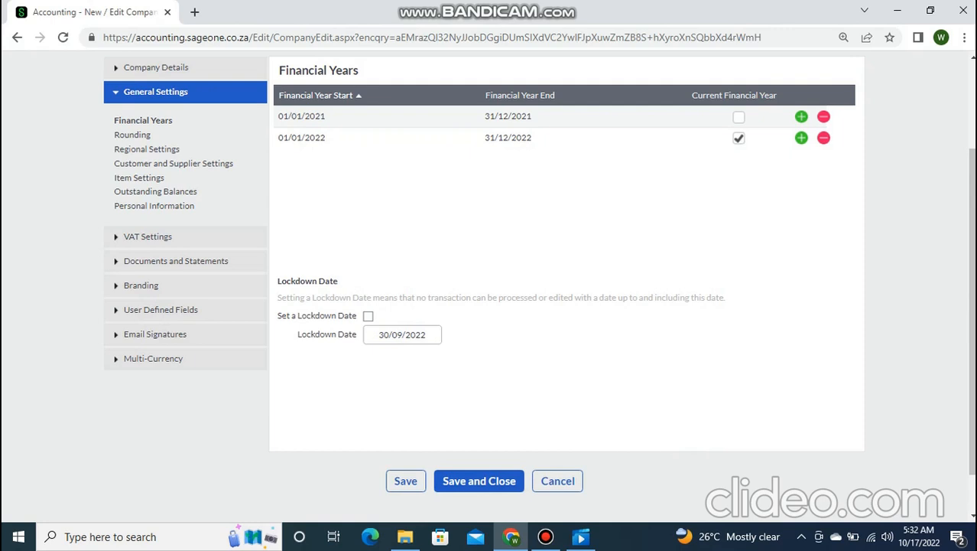
scroll(539, 287, "down", 1)
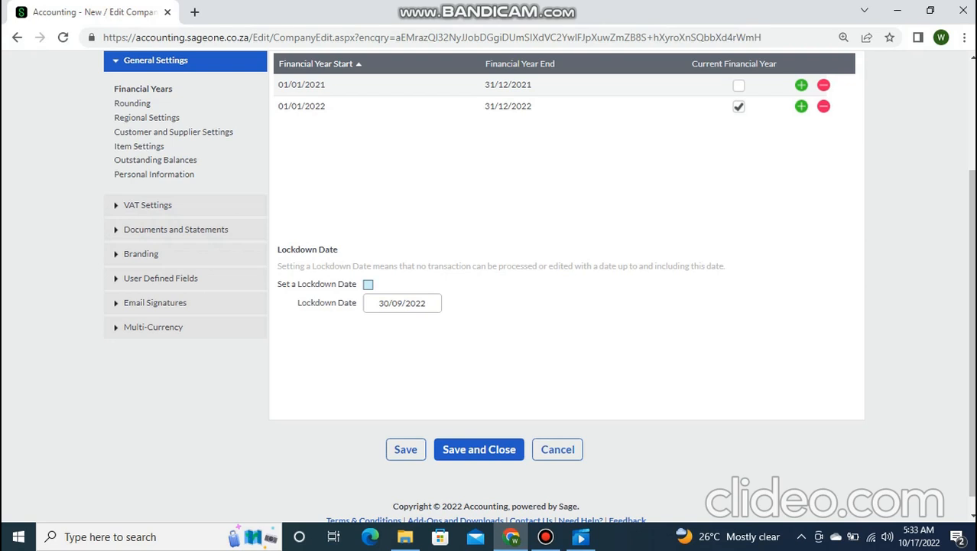
- Enable a 30/09/2022 lockdown date and try saving, dismissing the company-name-required error
left_click(369, 285)
left_click(434, 303)
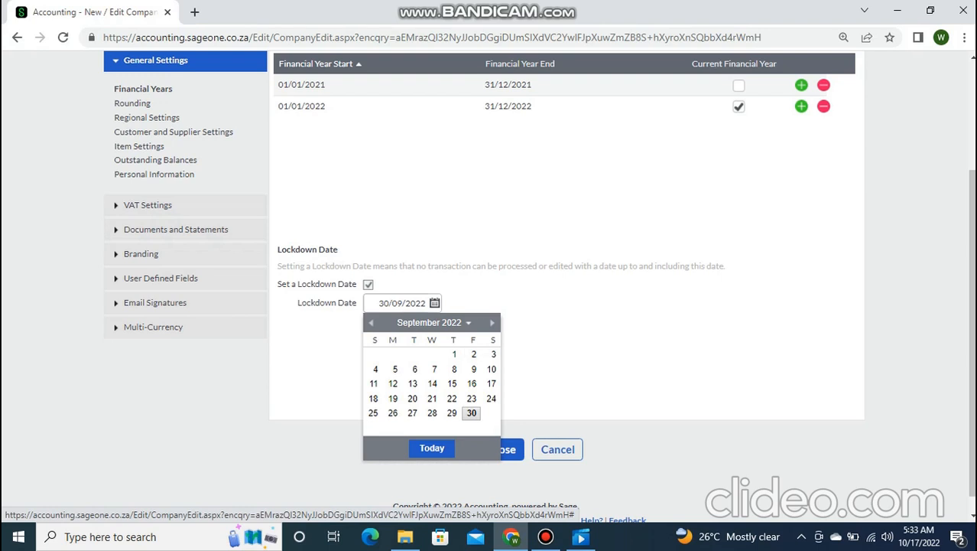
left_click(472, 413)
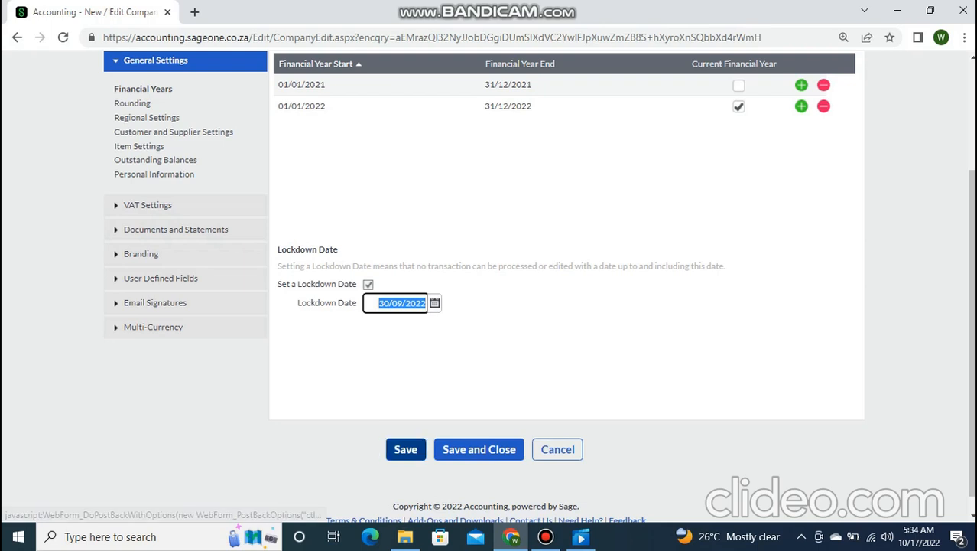
left_click(479, 449)
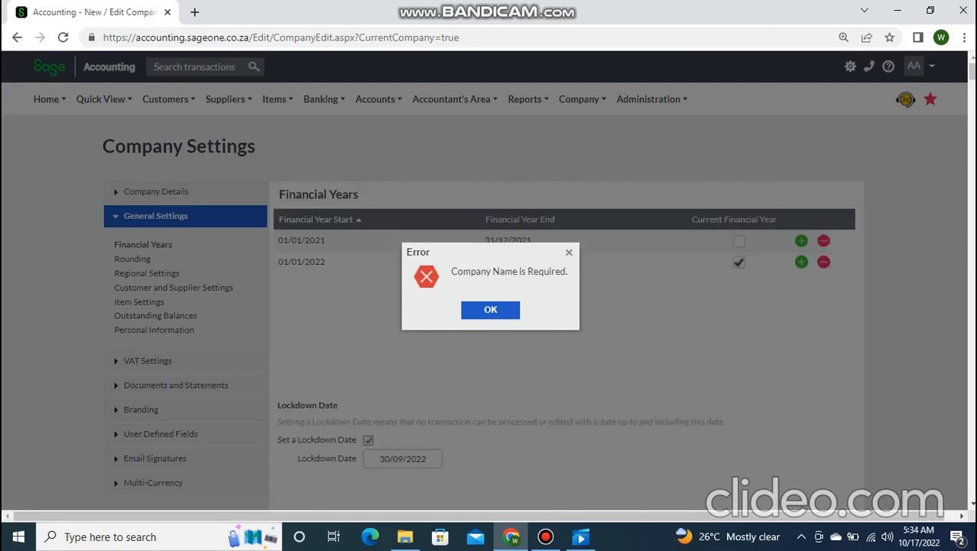
left_click(490, 309)
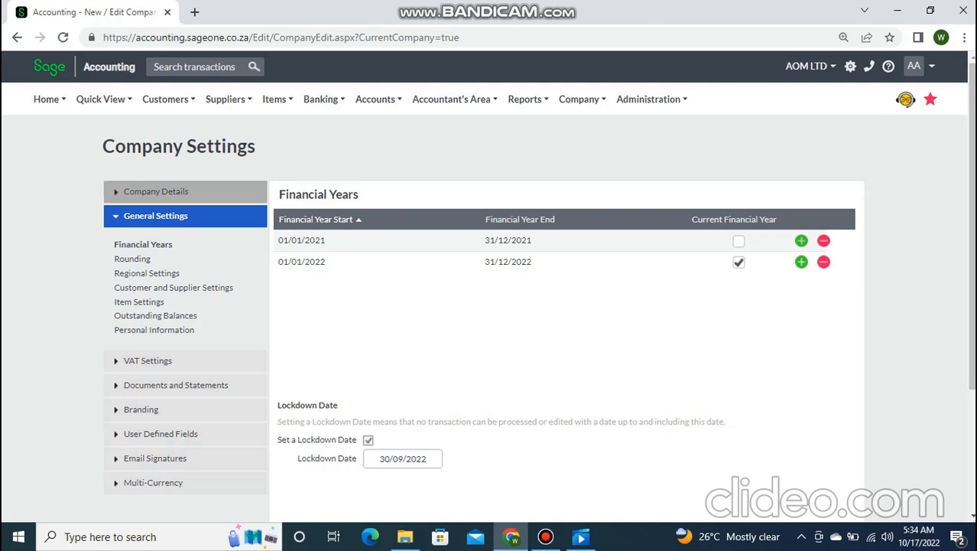
- Enter 'AOM LTD' as the Company Name in Company Details and save
left_click(156, 191)
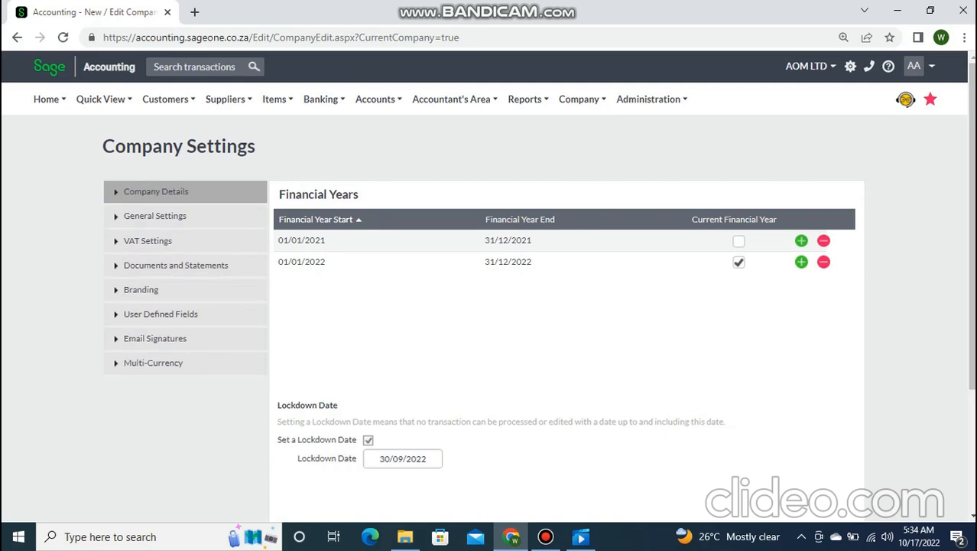
right_click(252, 190)
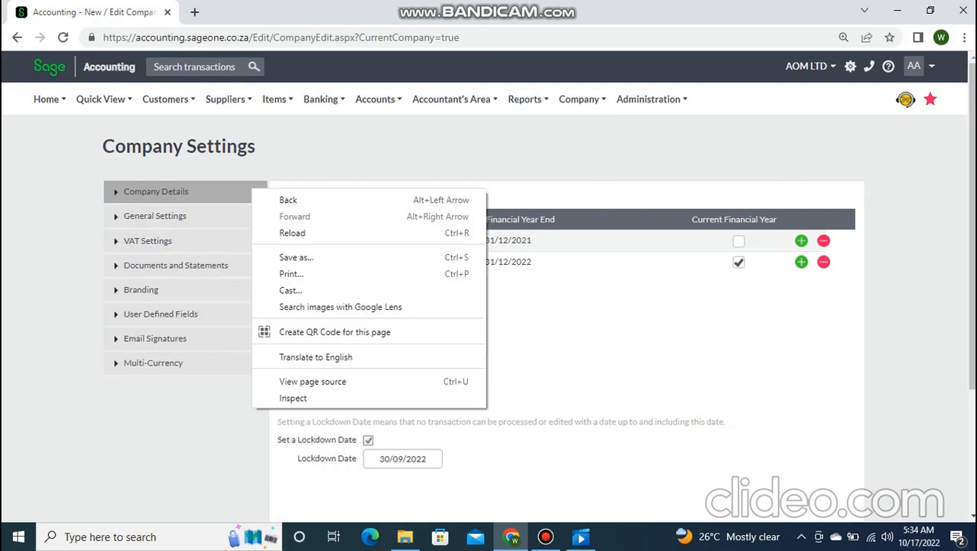
left_click(250, 190)
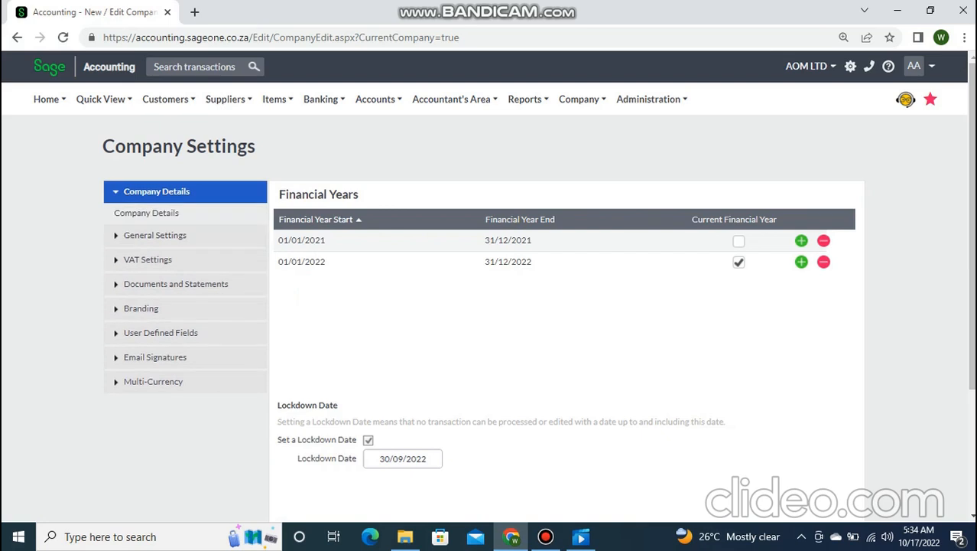
left_click(146, 220)
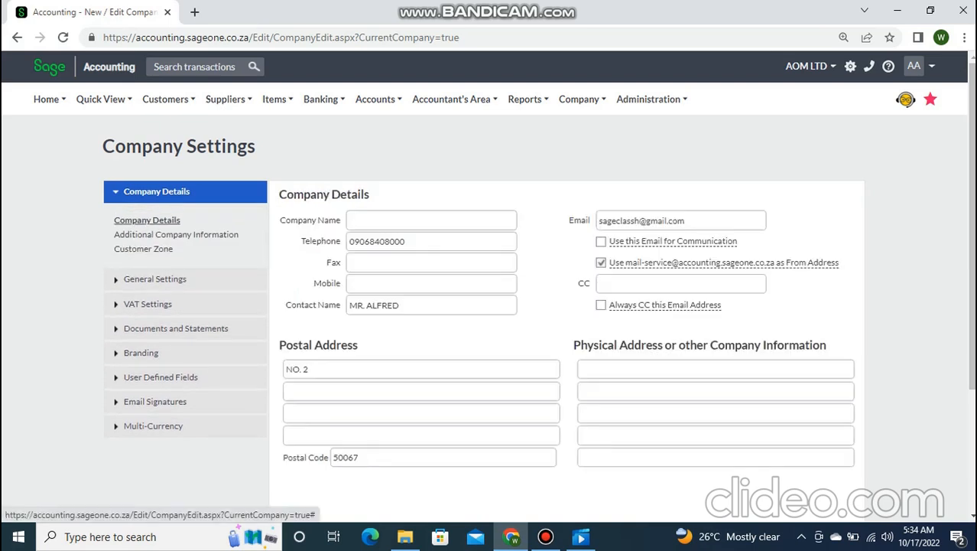
left_click(431, 220)
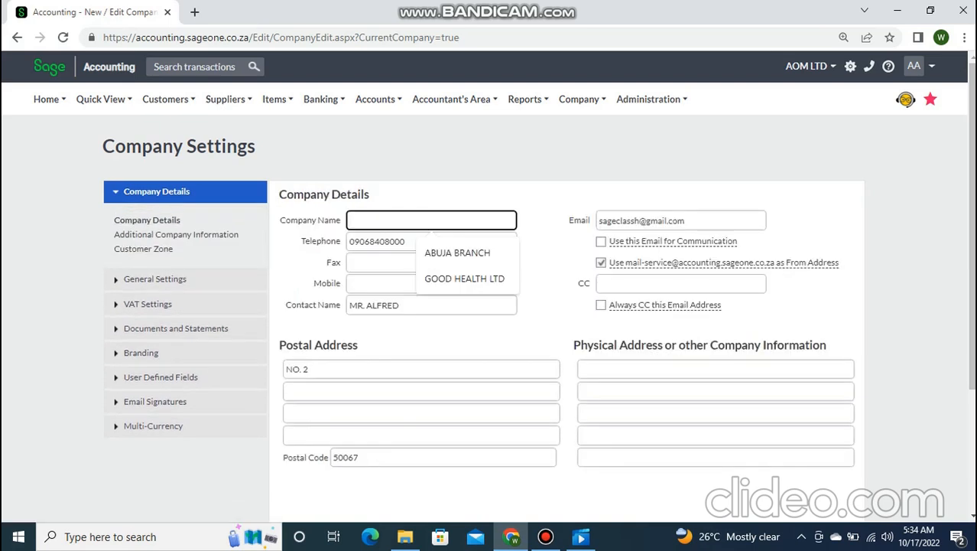
type("AOM L")
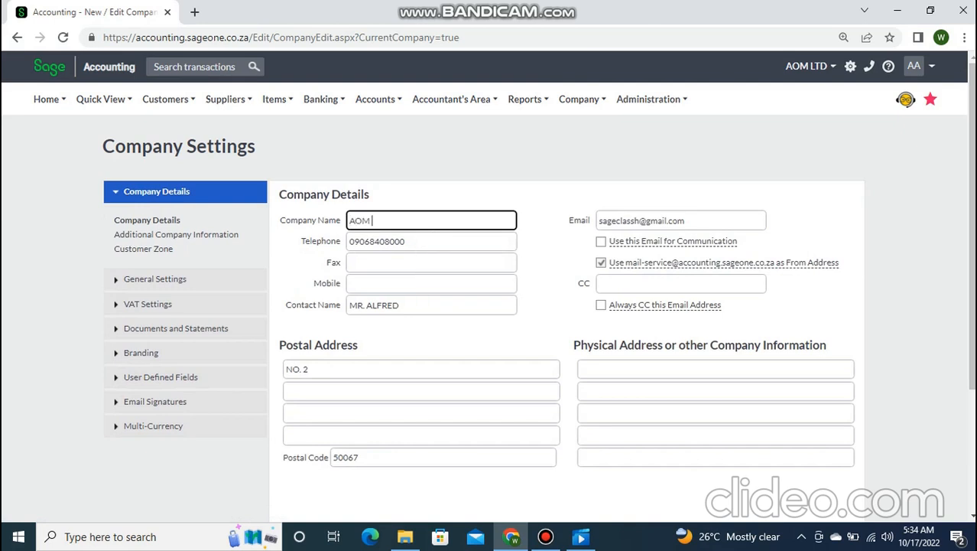
type("TD")
scroll(490, 306, "down", 2)
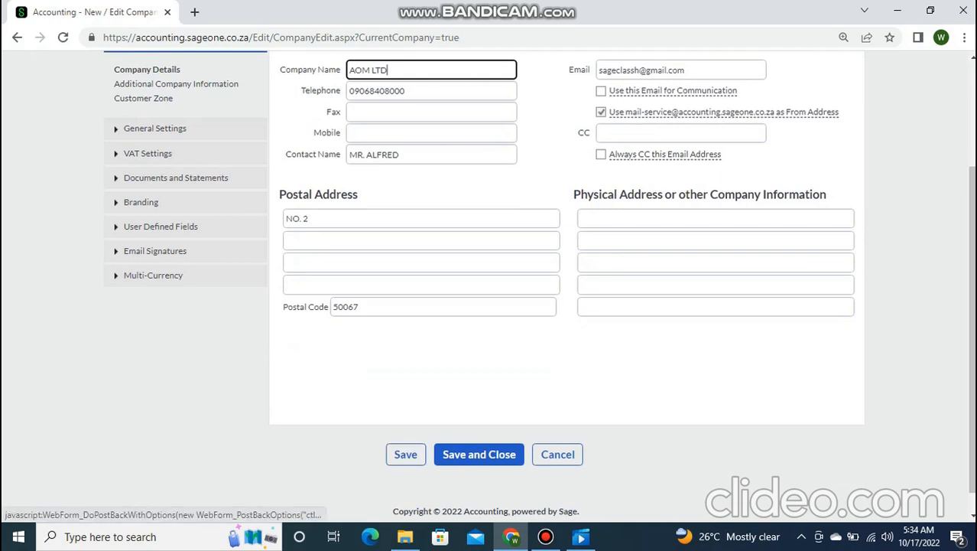
left_click(406, 454)
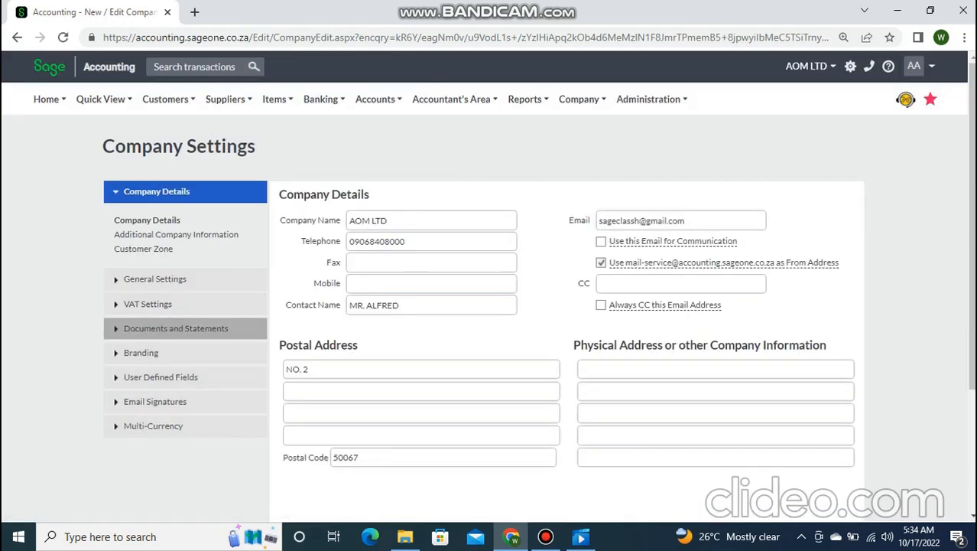
- Return to Financial Years and save and close the company settings
left_click(154, 278)
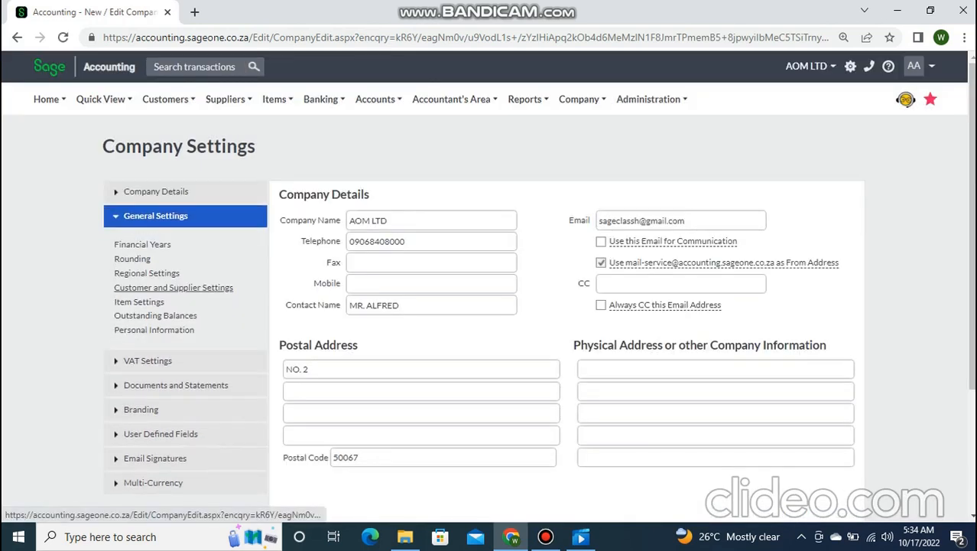
left_click(142, 244)
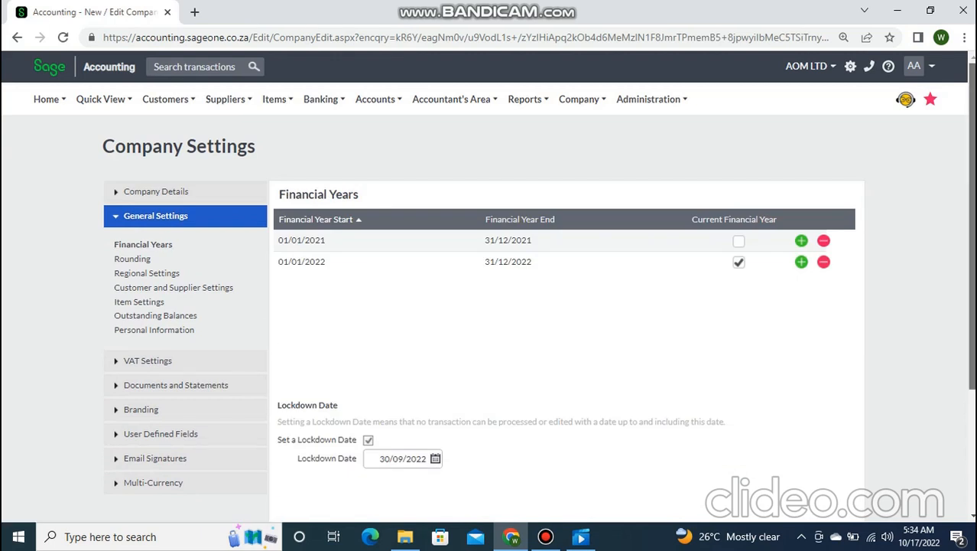
scroll(490, 306, "down", 3)
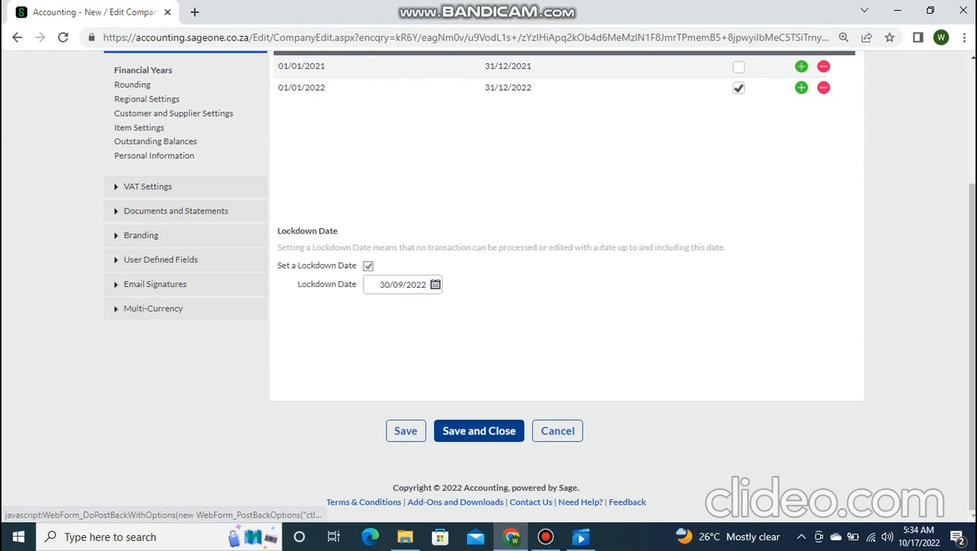
left_click(479, 431)
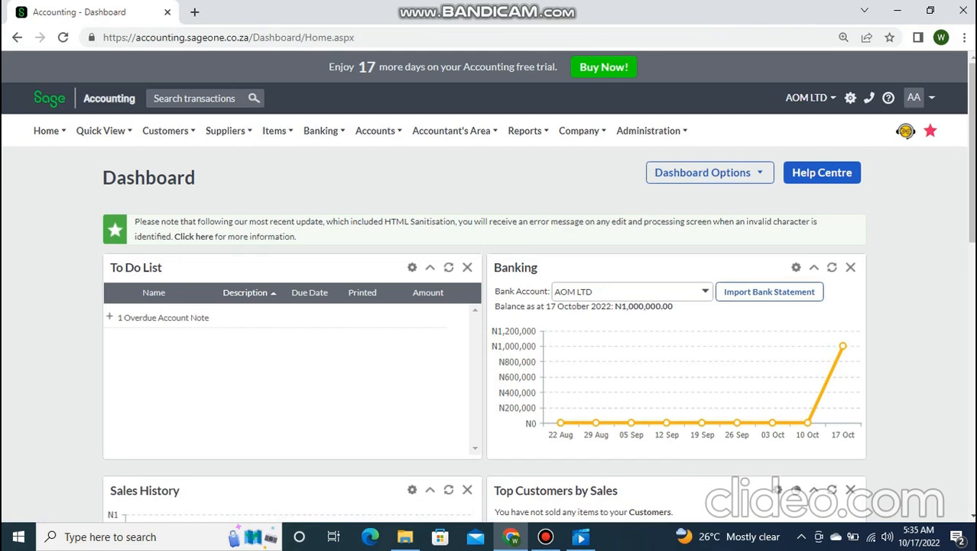
- Browse the Accounts and Accountant's Area menus, then go to Banking > Transactions > Banking
mouse_move(378, 131)
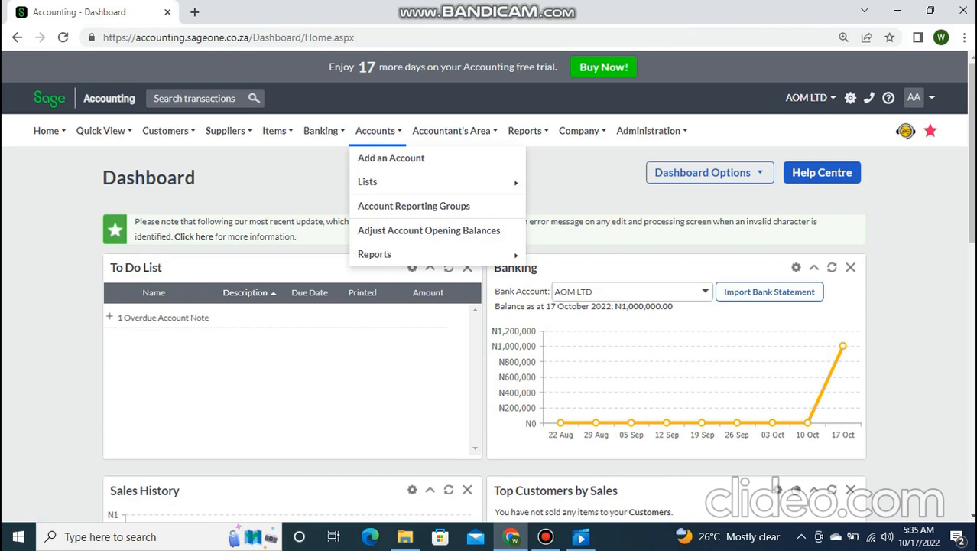
mouse_move(277, 131)
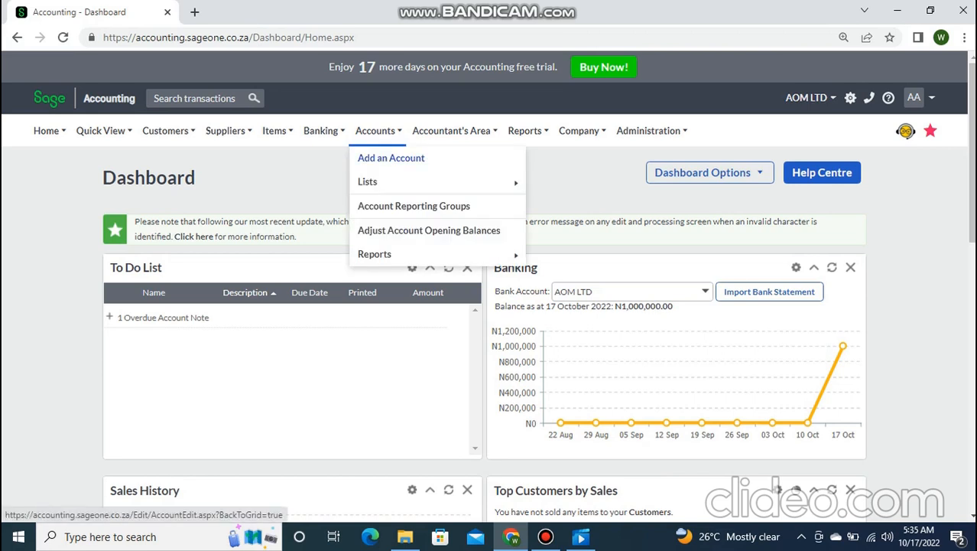
mouse_move(451, 131)
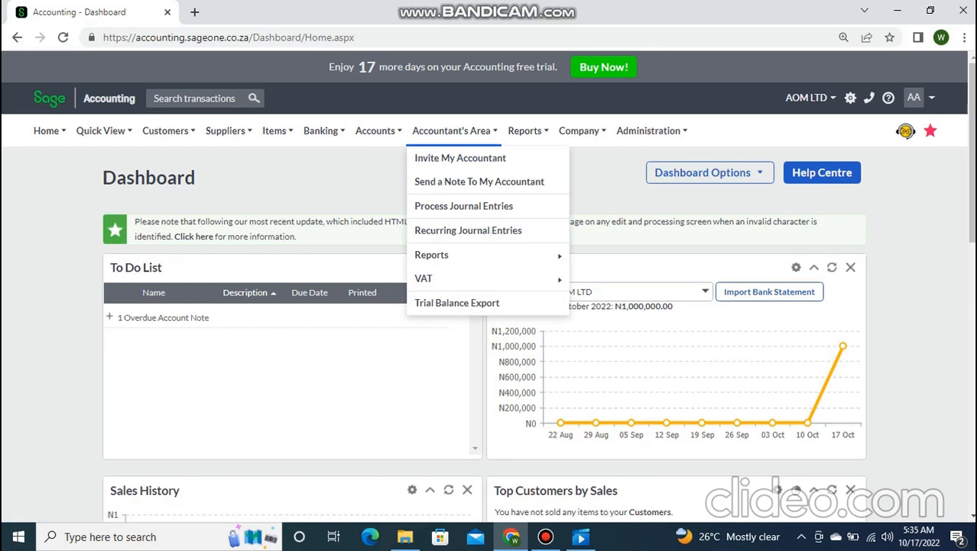
mouse_move(323, 131)
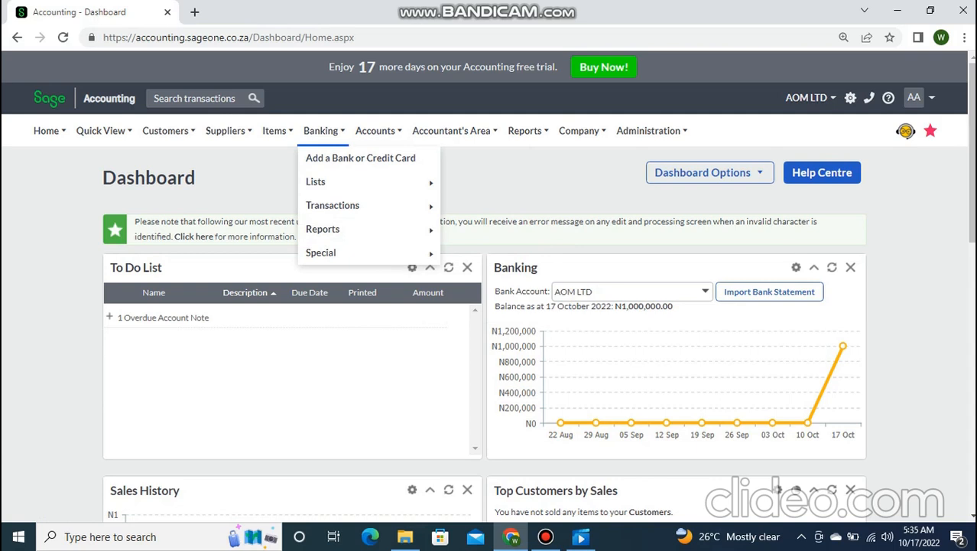
mouse_move(333, 205)
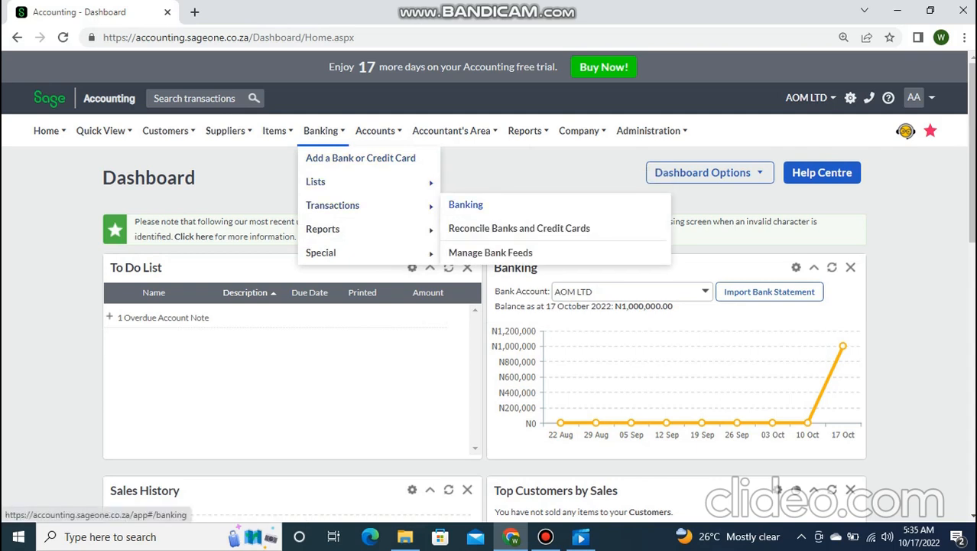
left_click(466, 204)
- Dismiss the banking welcome popup and select the AOM LTD bank account
right_click(475, 206)
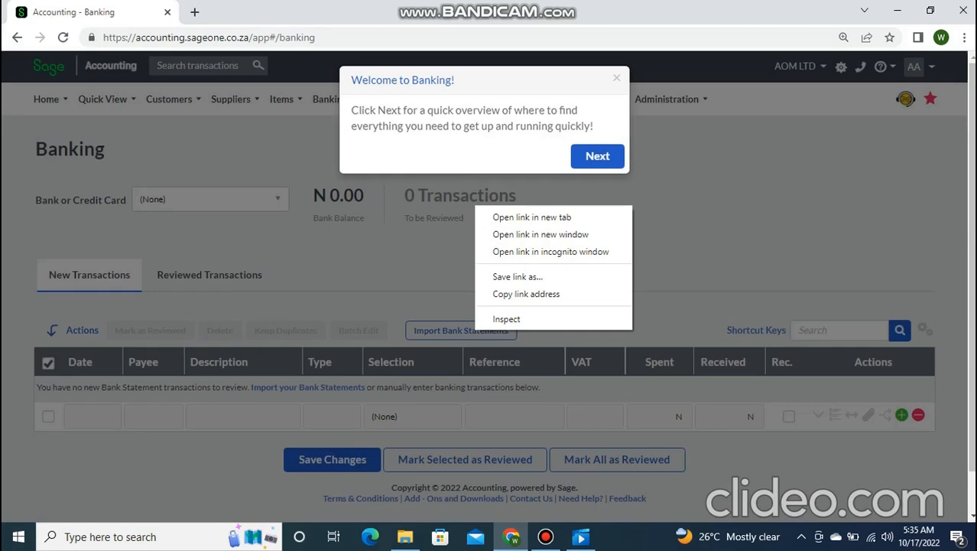
left_click(616, 78)
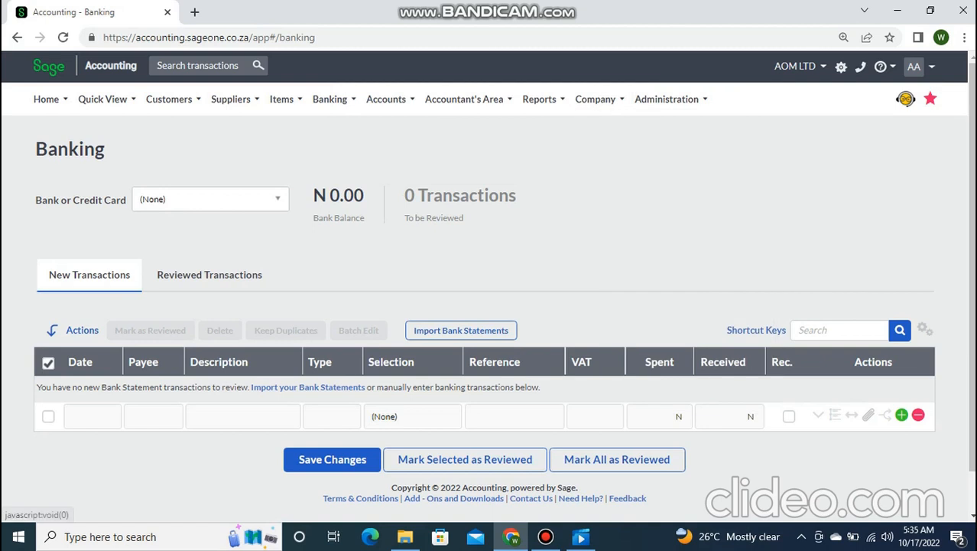
left_click(211, 198)
key("Down")
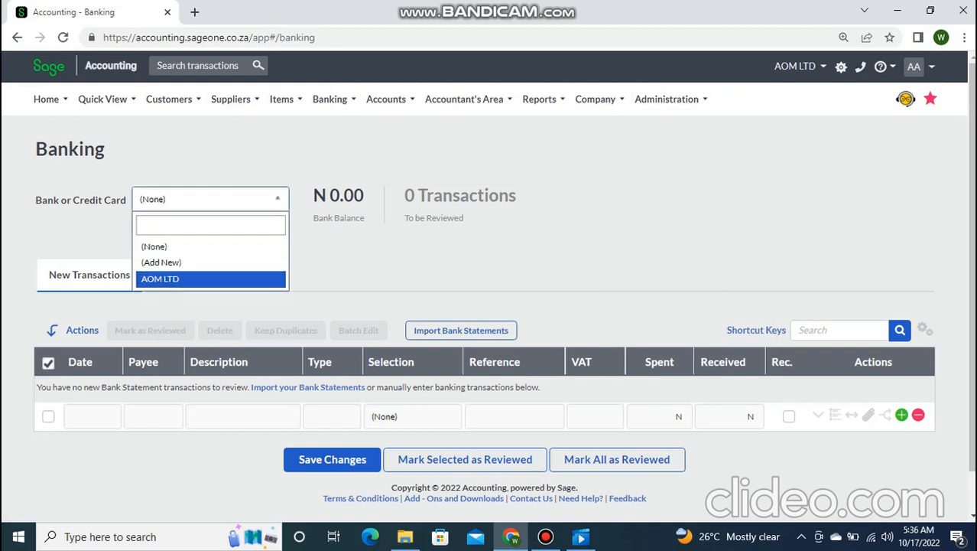
key("Return")
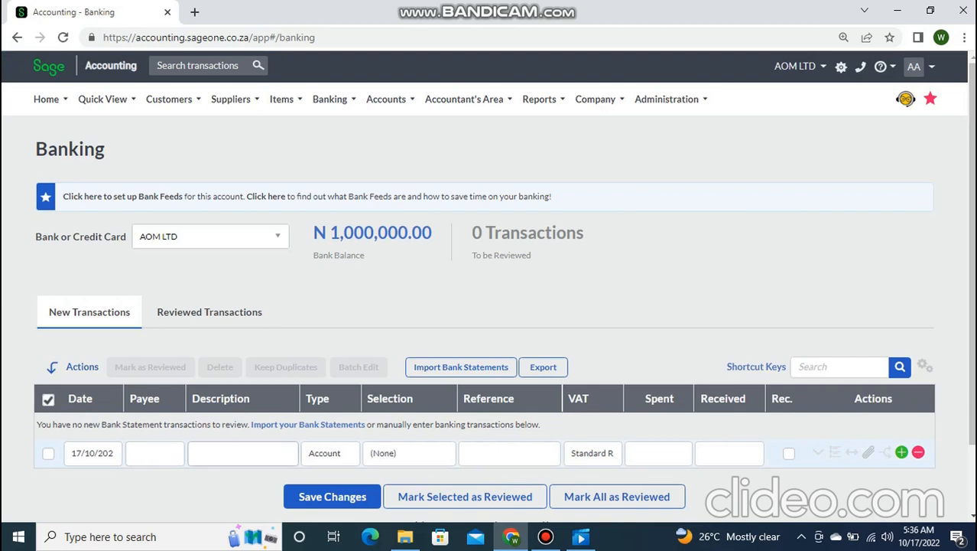
- On the first line, keep type Account, allocate to Rent Paid and enter 500000 spent
left_click(243, 453)
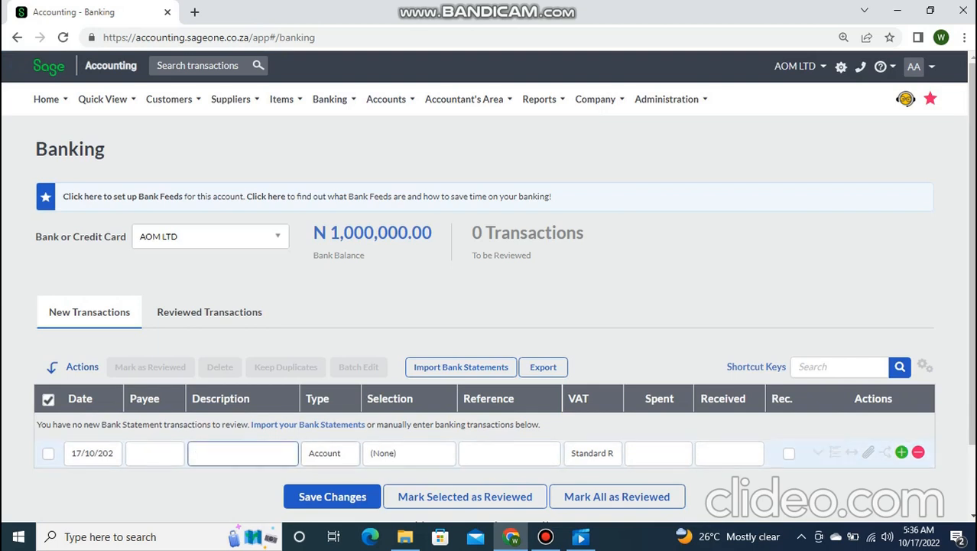
left_click(330, 453)
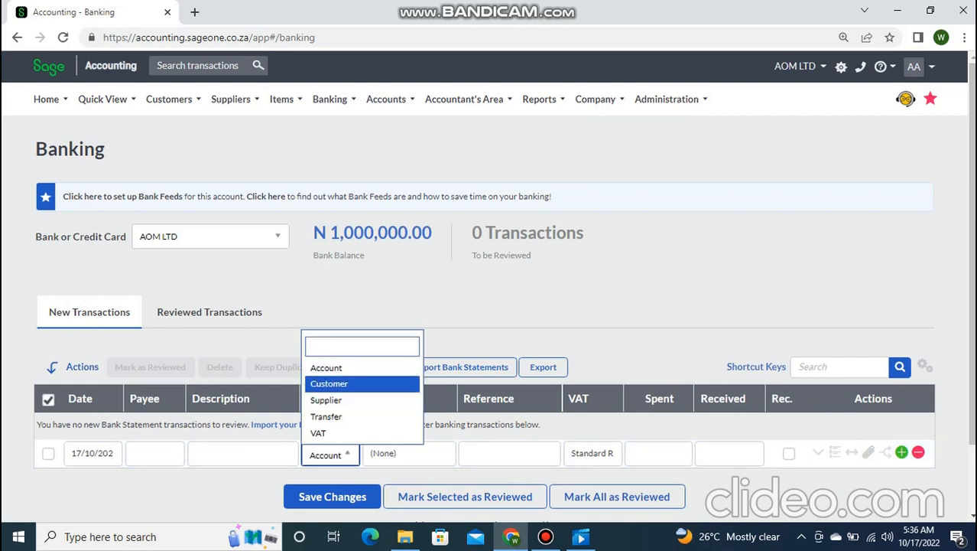
key("Down")
key("Down")
key("Down")
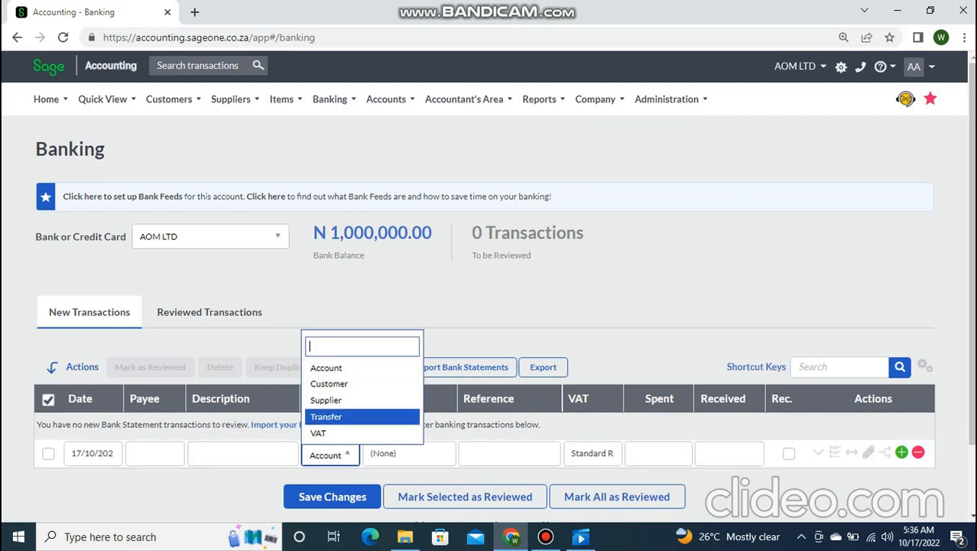
left_click(409, 453)
left_click(408, 454)
left_click(408, 455)
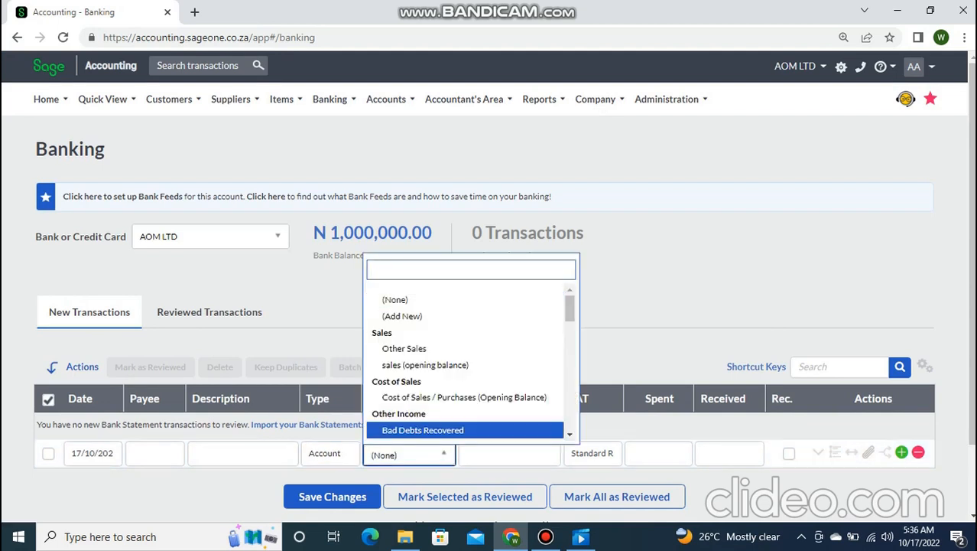
type("RE")
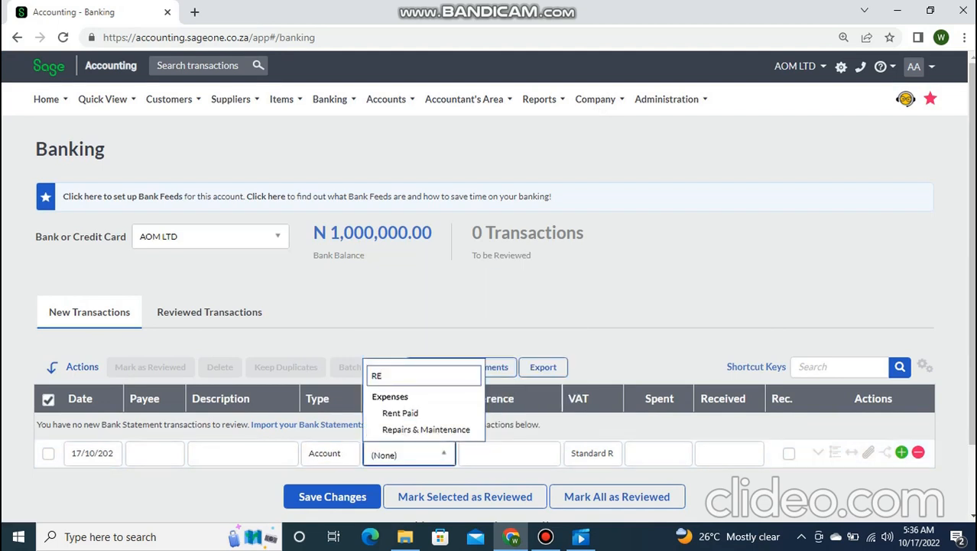
key("Down")
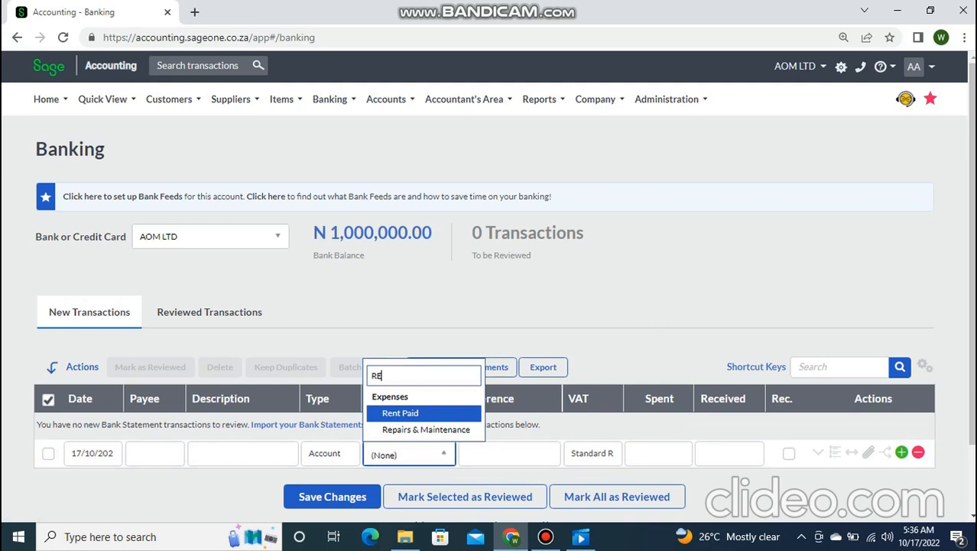
key("Return")
left_click(658, 453)
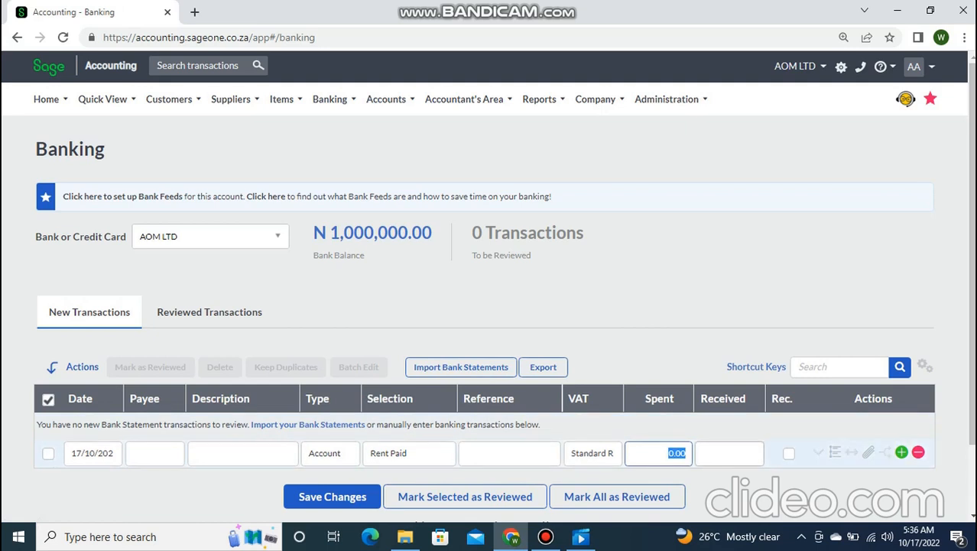
type("500000")
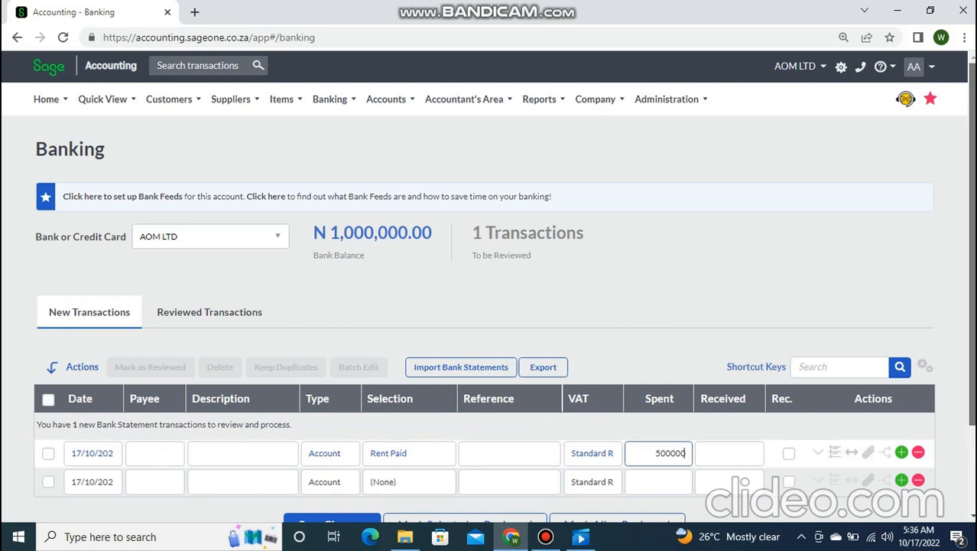
- Type 'QUARTER RENT PAYMENTOFFICE' as the rent line's description
scroll(505, 291, "down", 1)
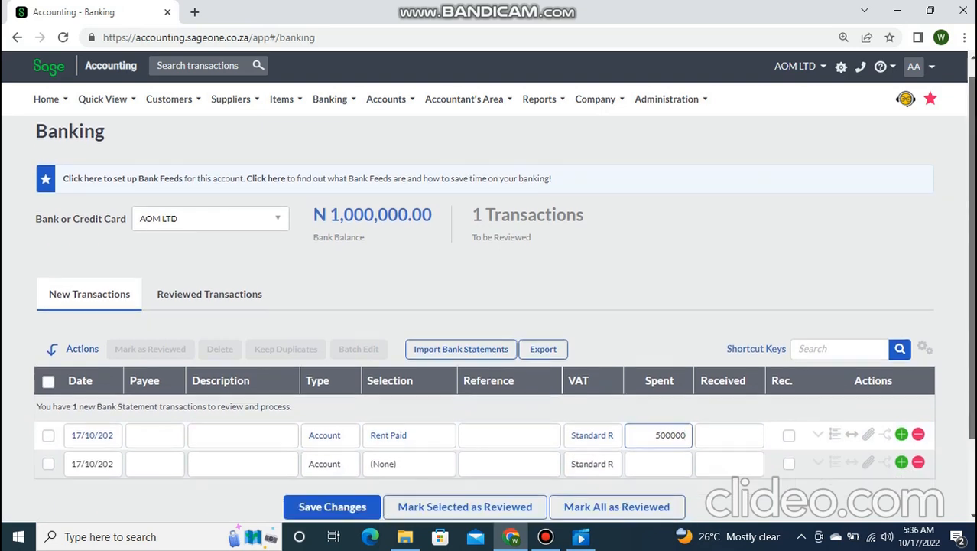
scroll(504, 306, "down", 1)
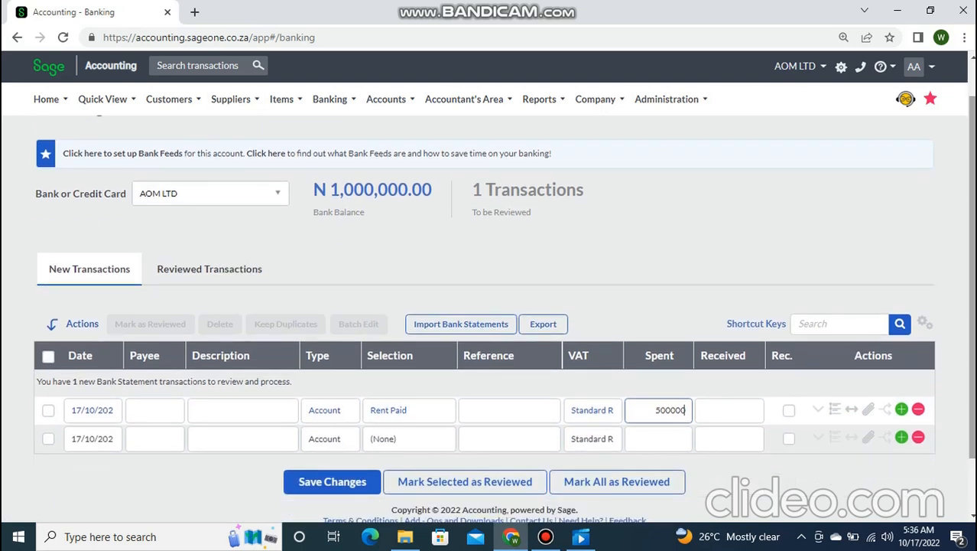
right_click(822, 439)
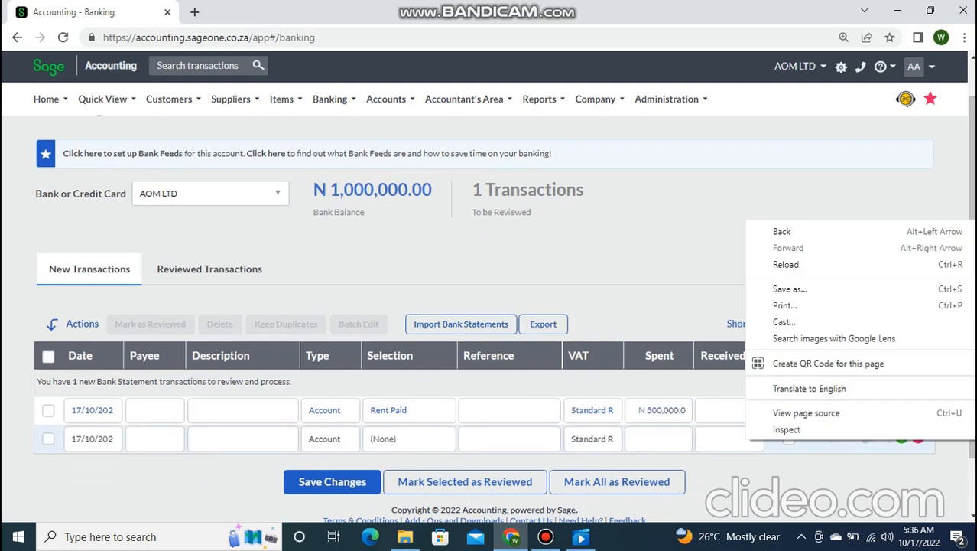
left_click(243, 411)
type("QUARTER RENT PAYMENT")
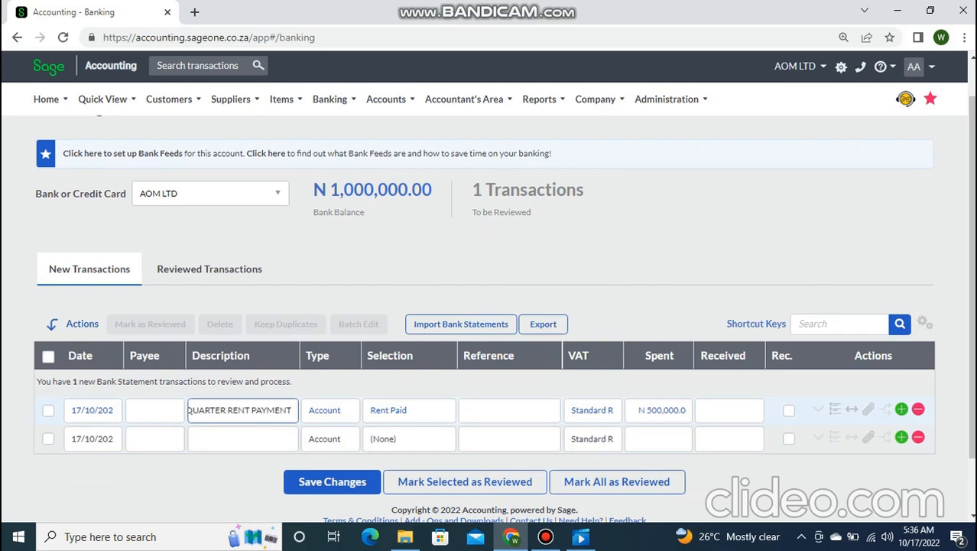
type("OFFICE")
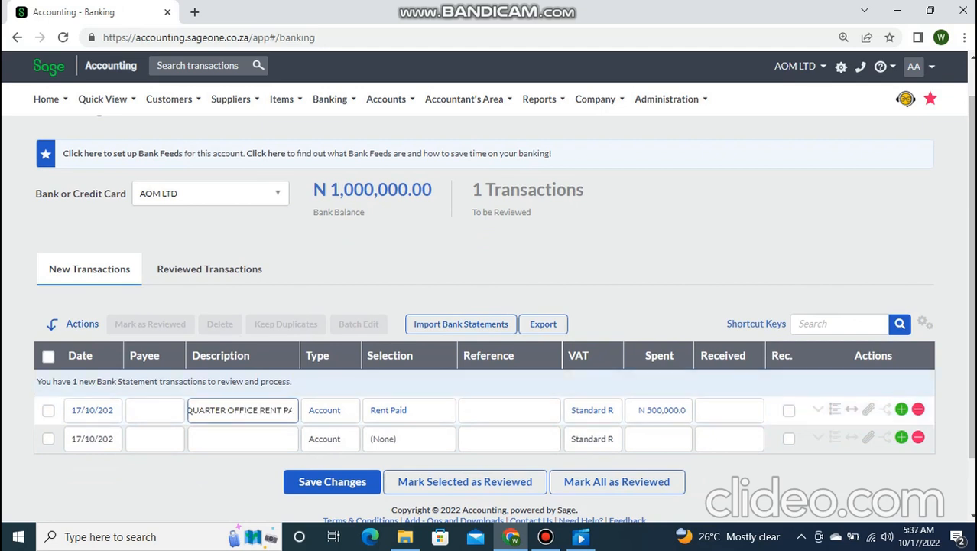
- Change the rent transaction date from 17/10/2022 to 29/09/2022
left_click(92, 411)
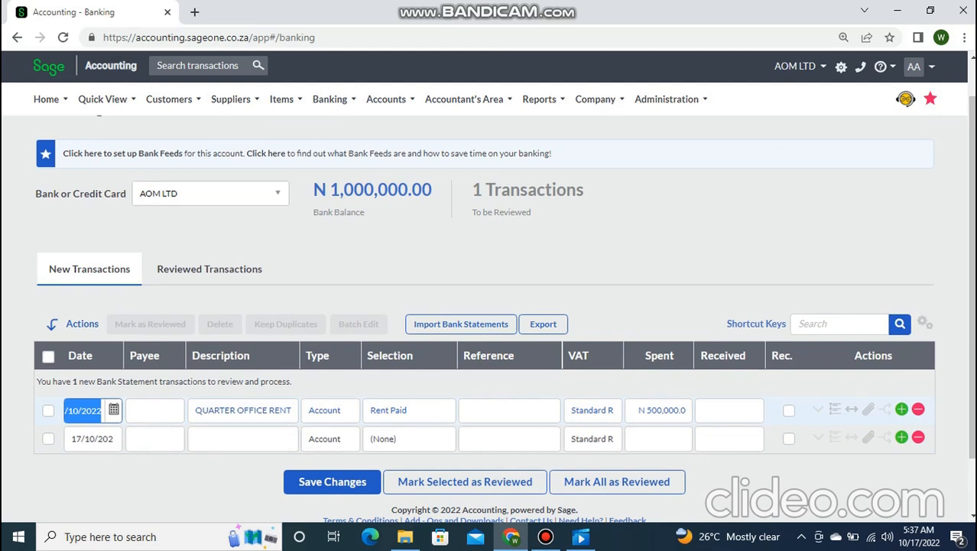
left_click(114, 410)
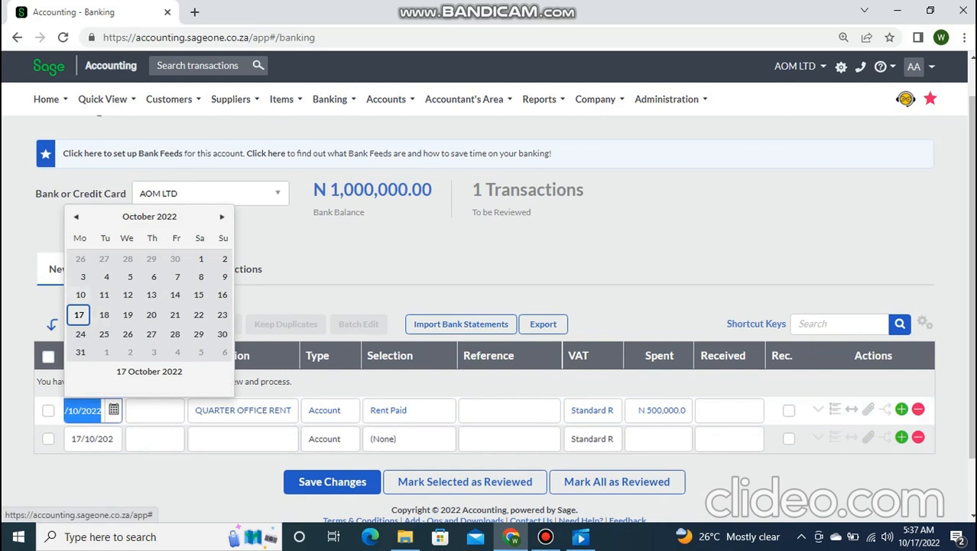
left_click(75, 216)
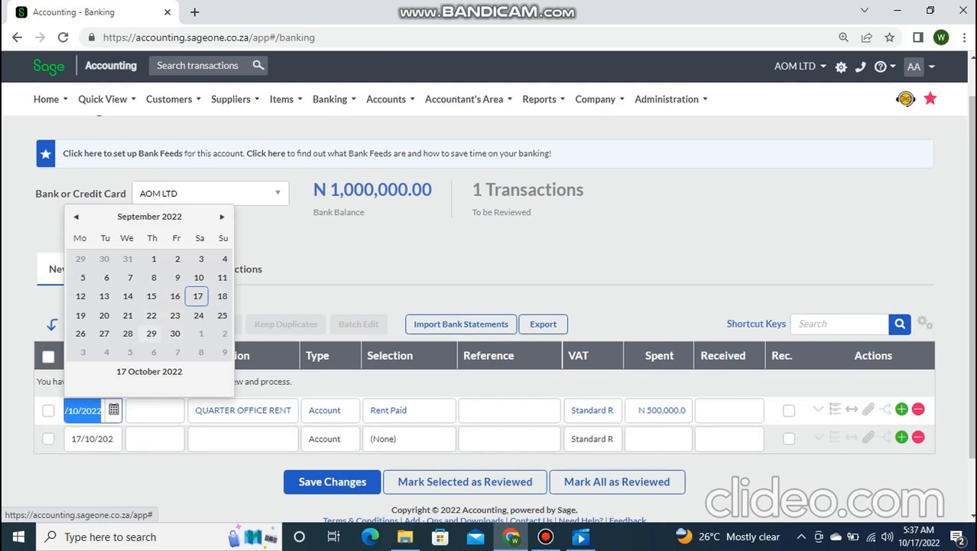
left_click(152, 334)
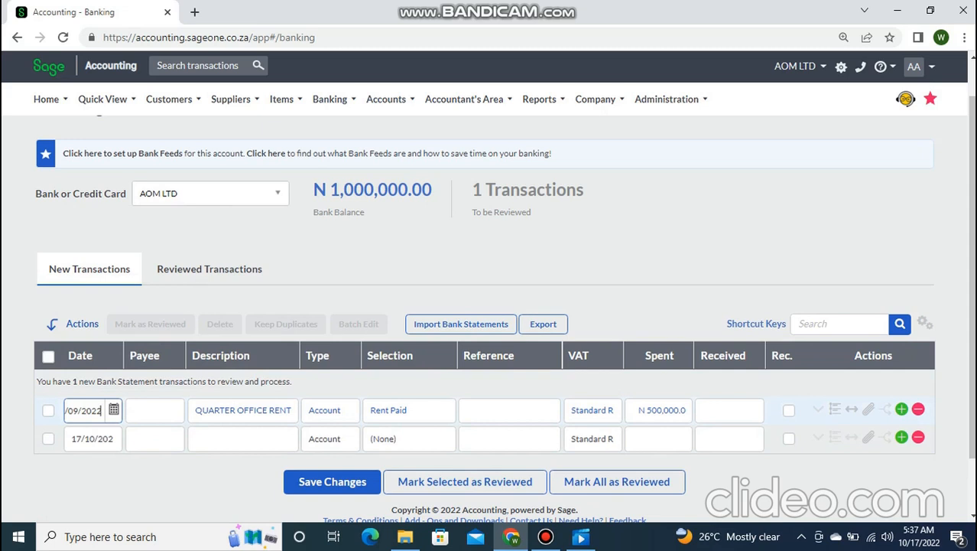
left_click(321, 295)
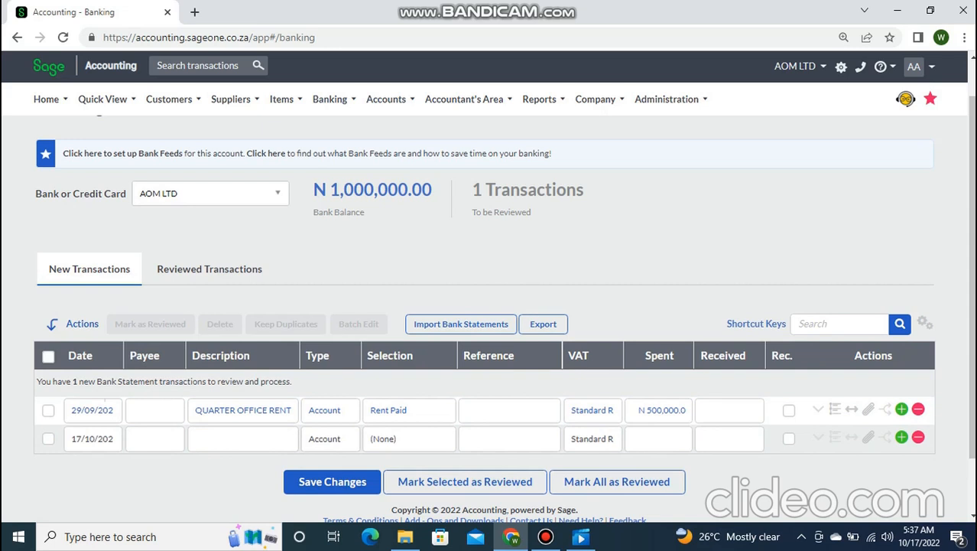
- Try Mark Selected as Reviewed, dismiss the no-selection error, and tick the rent row
left_click(465, 482)
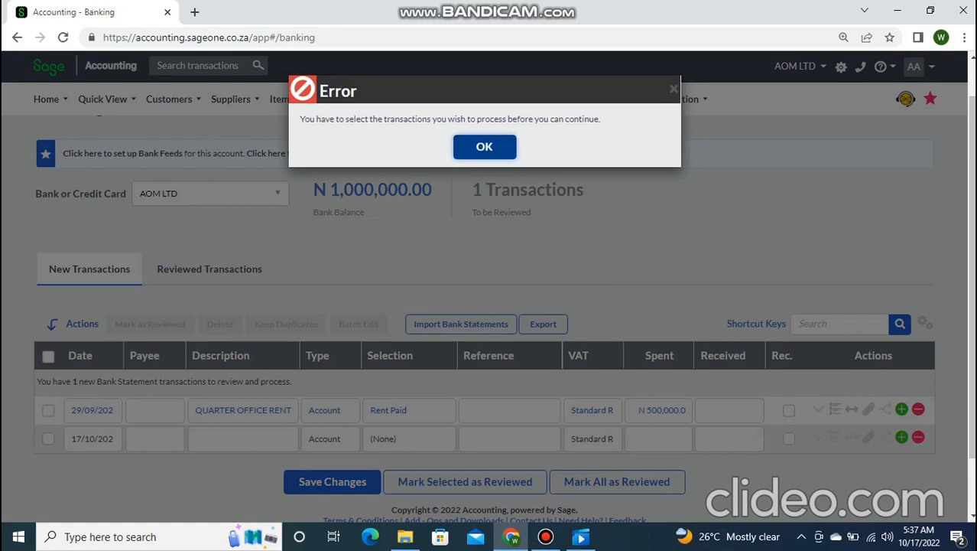
left_click(485, 146)
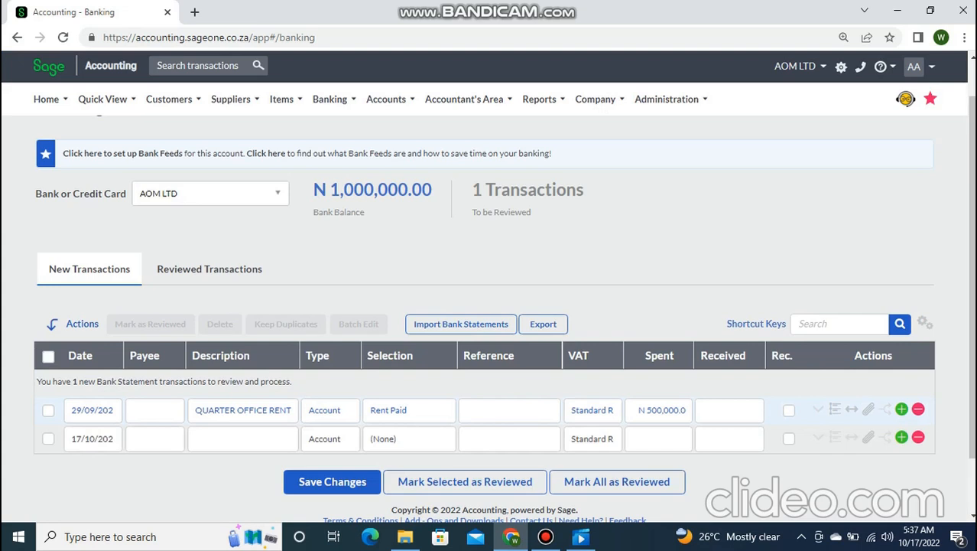
left_click(48, 410)
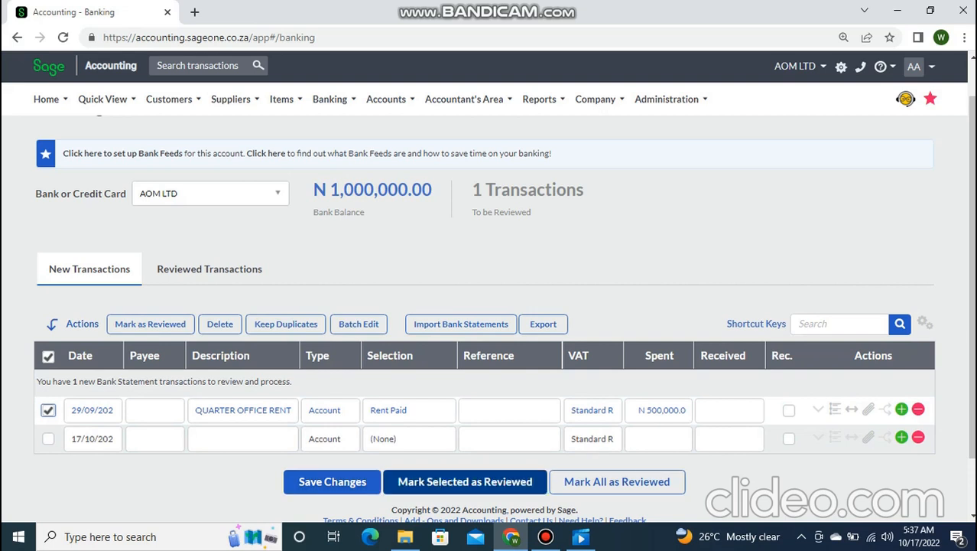
left_click(465, 482)
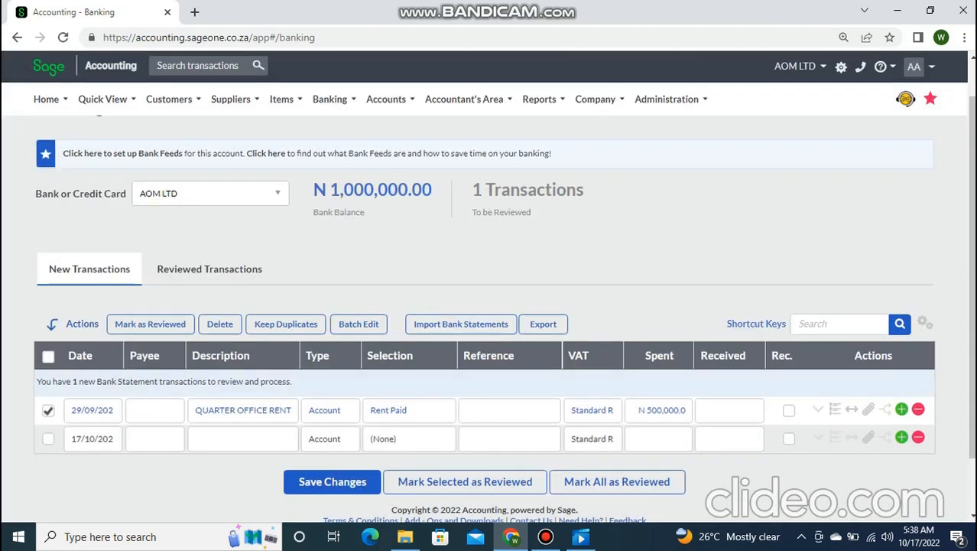
left_click(332, 482)
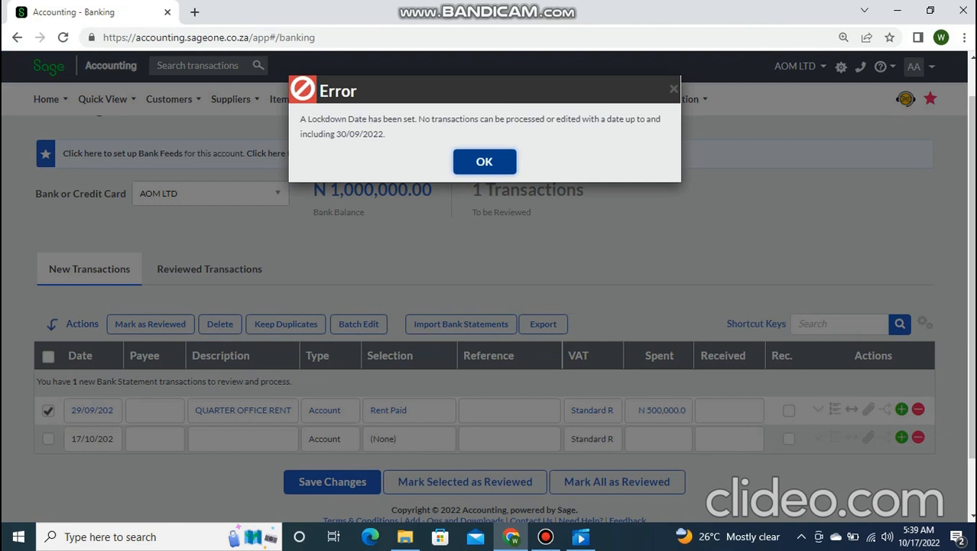
left_click(484, 162)
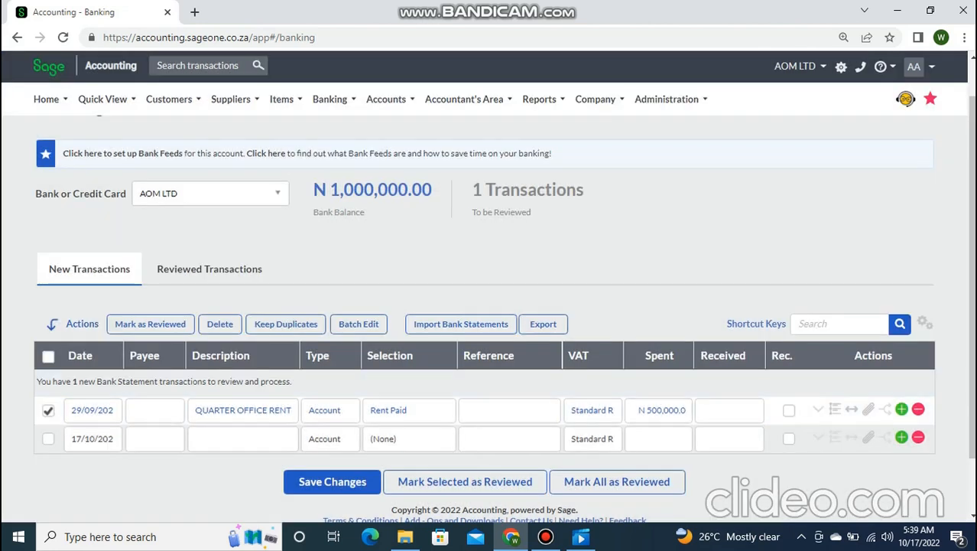
- Hide the Bandicam window to get back to the Banking page's rent transaction
right_click(746, 296)
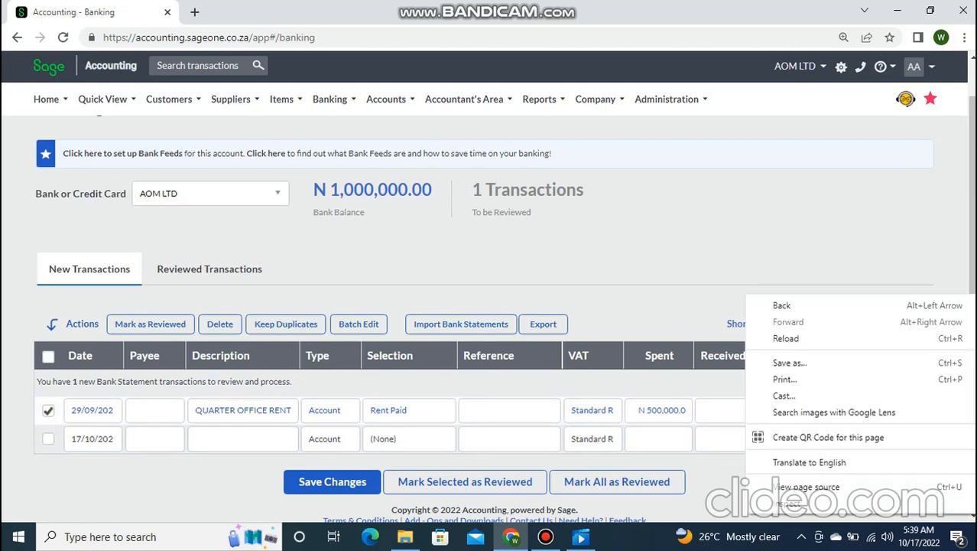
left_click(545, 537)
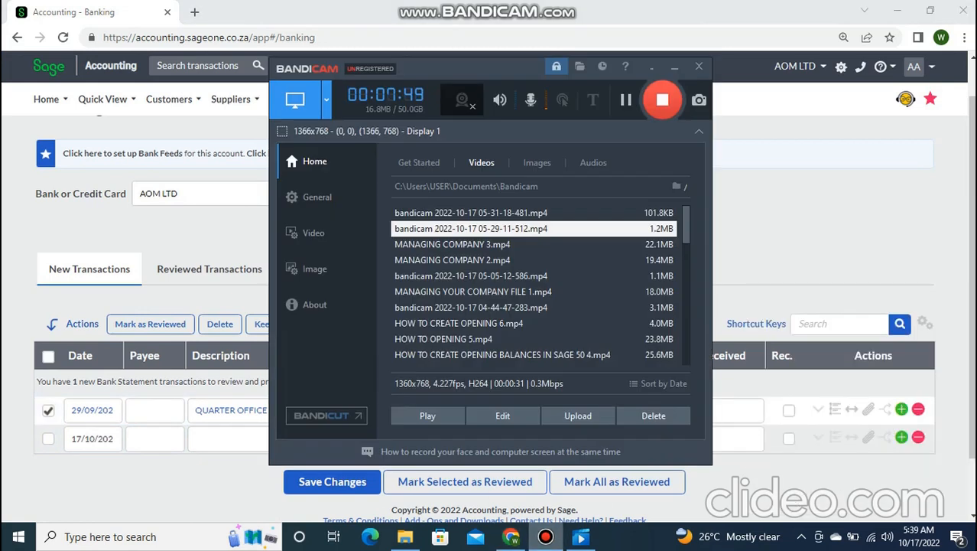
left_click(545, 537)
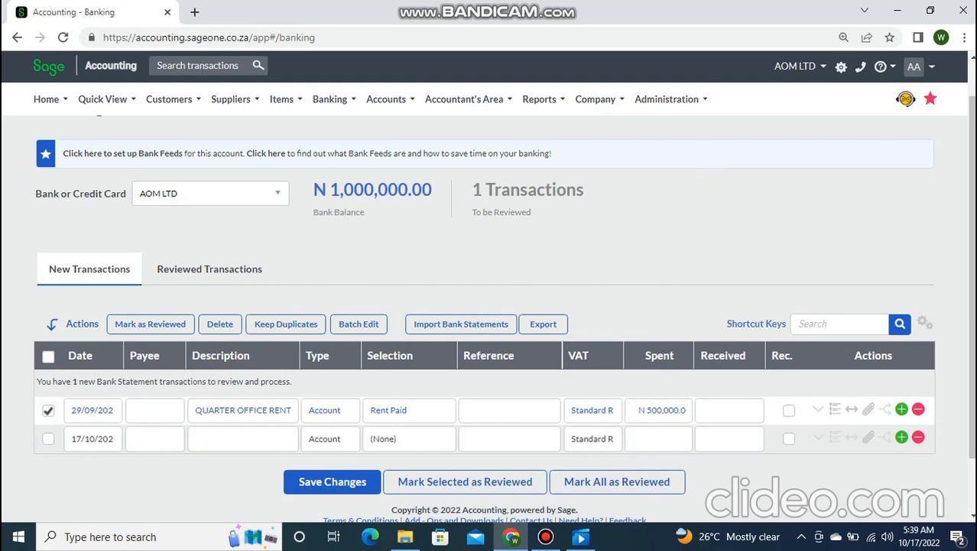
- Open Company > Change Company Settings, confirm leaving the banking page, and expand General Settings
mouse_move(600, 99)
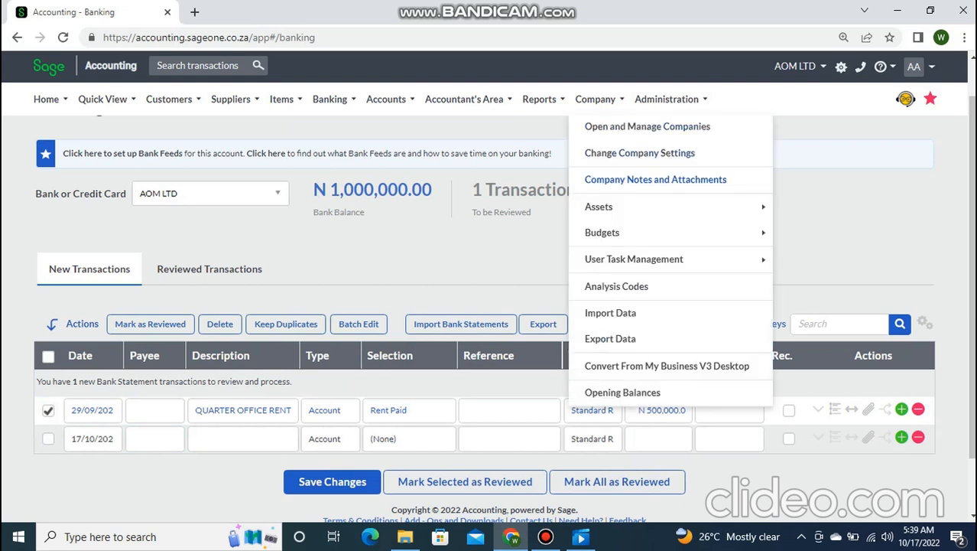
left_click(639, 153)
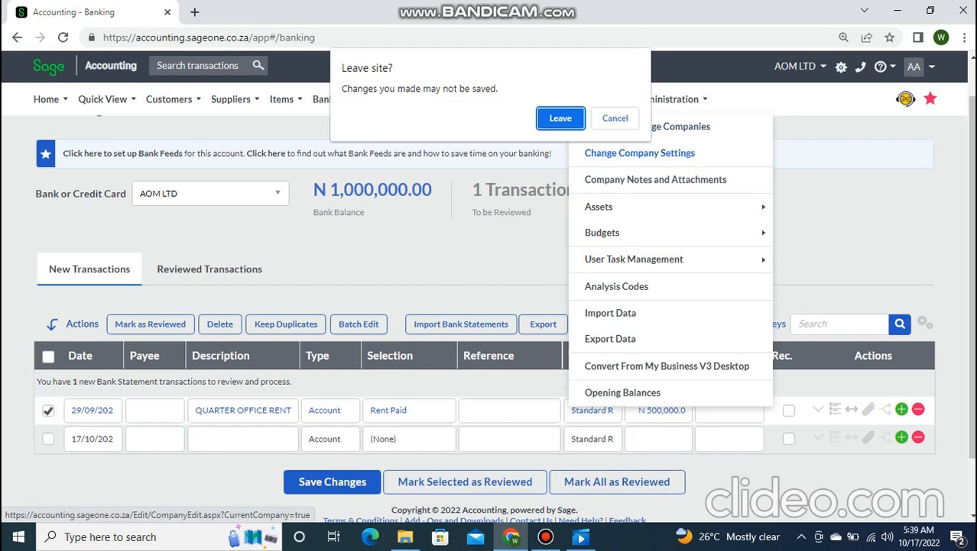
key("Return")
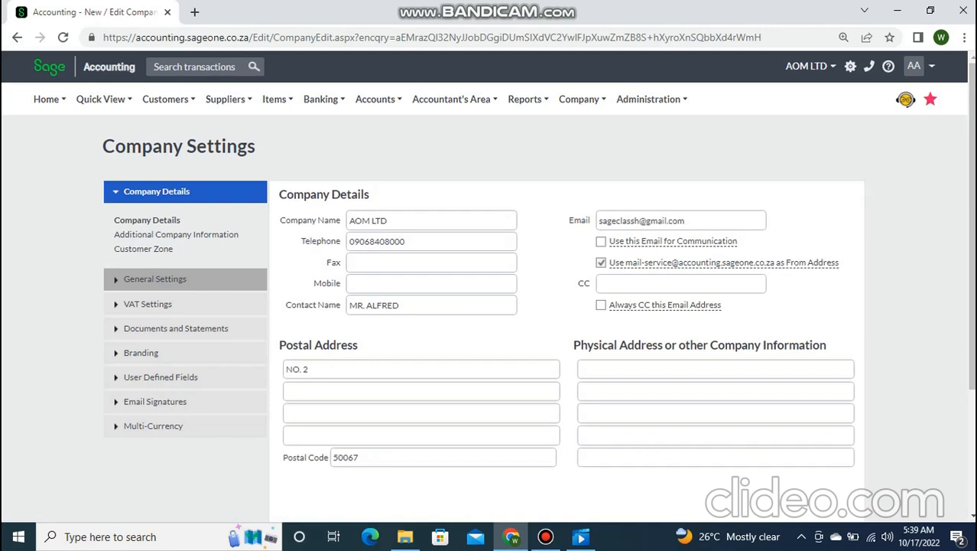
left_click(154, 278)
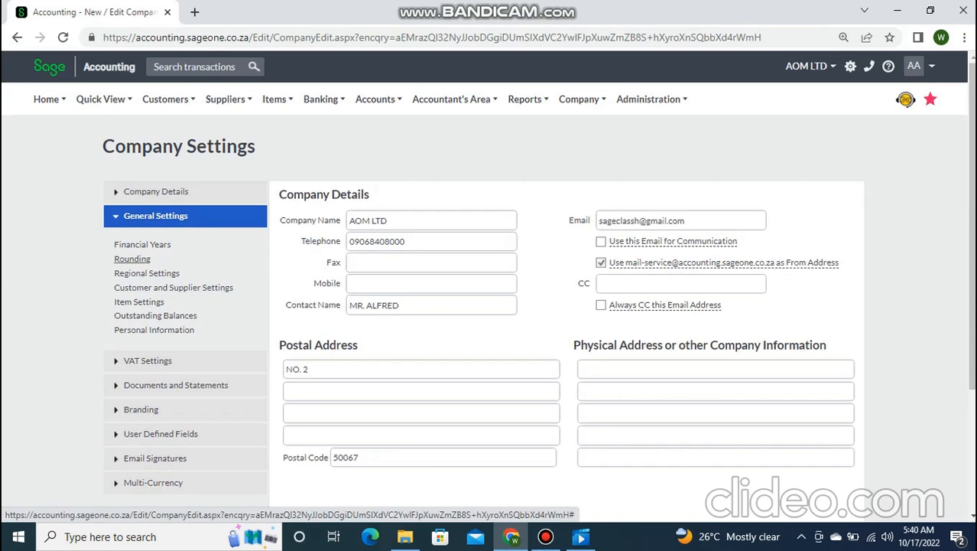
- Reset the zoom, review the Rounding settings, then open Financial Years
key("ctrl+minus")
left_click(163, 241)
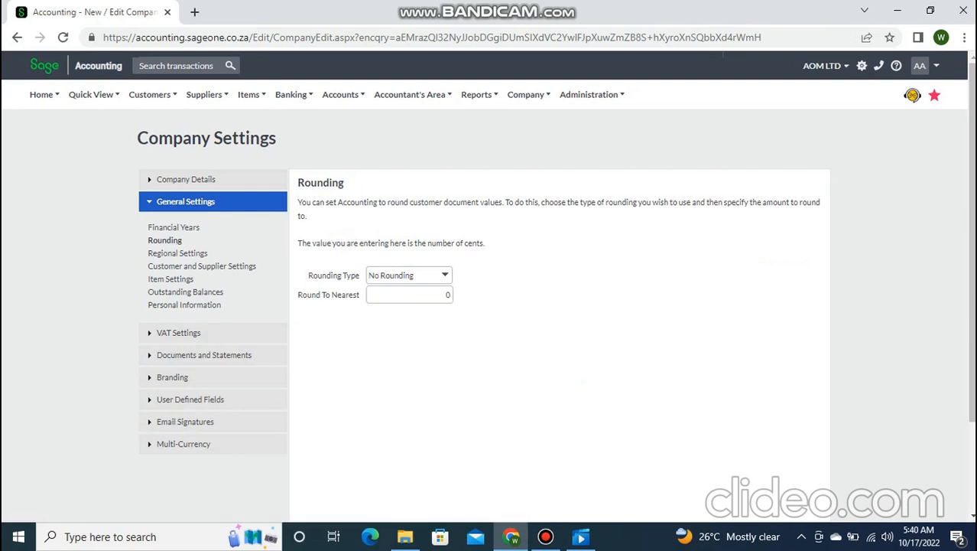
scroll(488, 286, "down", 2)
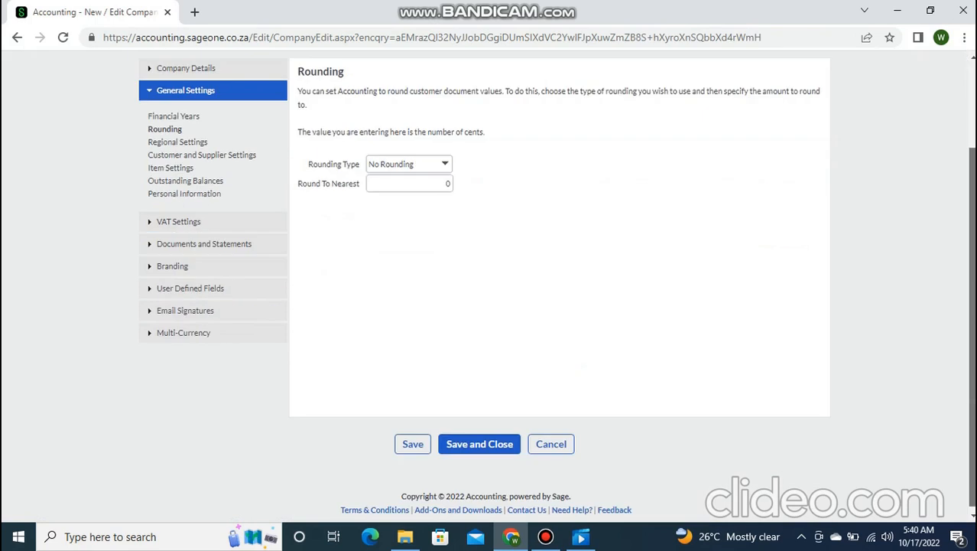
right_click(746, 173)
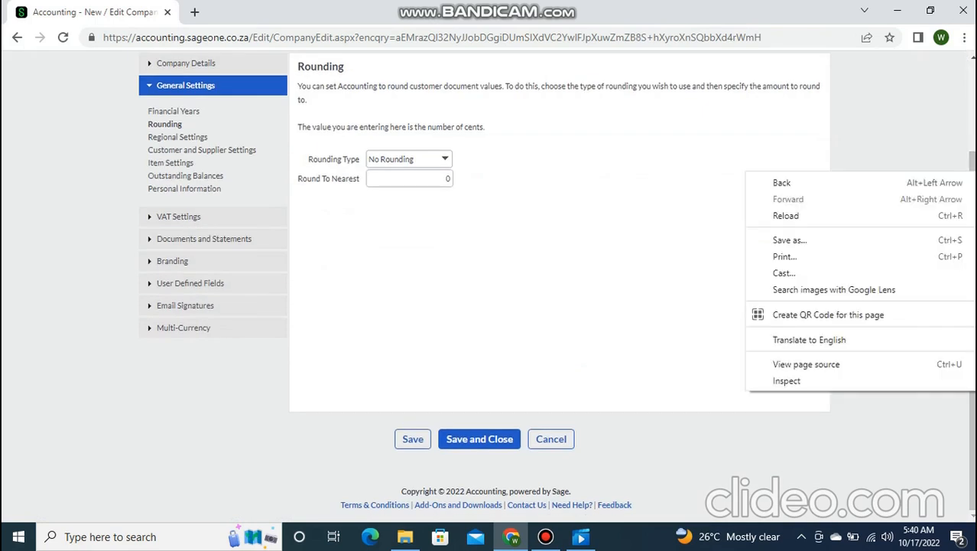
left_click(545, 536)
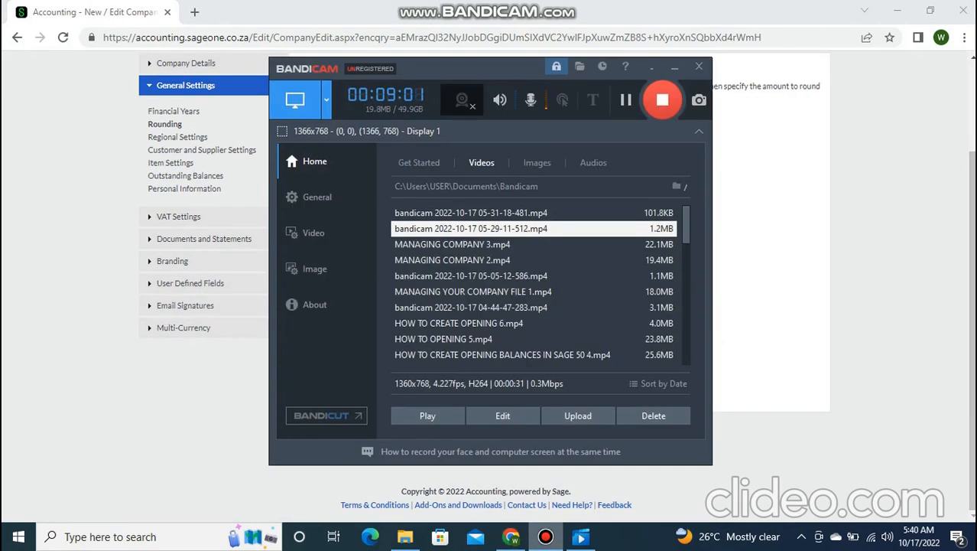
left_click(545, 536)
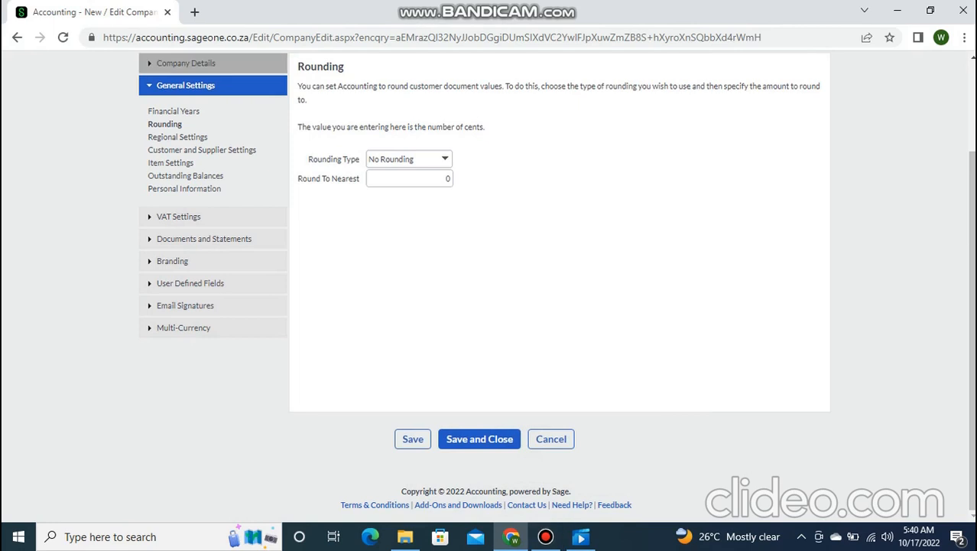
left_click(173, 111)
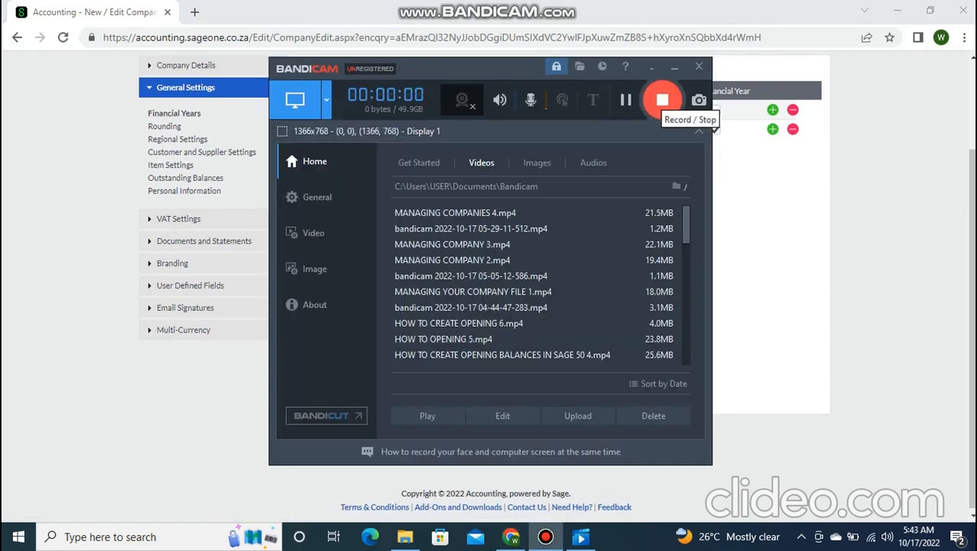
left_click(662, 100)
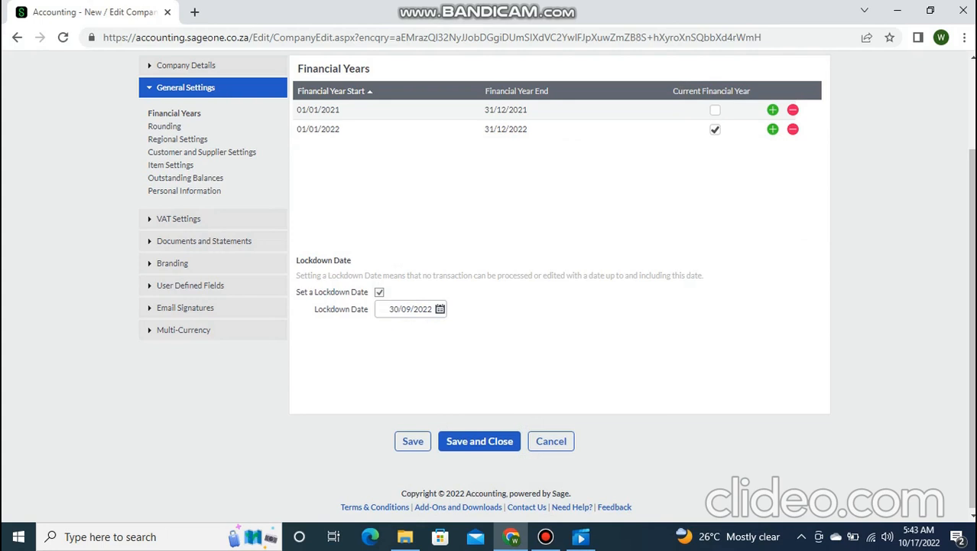
scroll(560, 252, "down", 1)
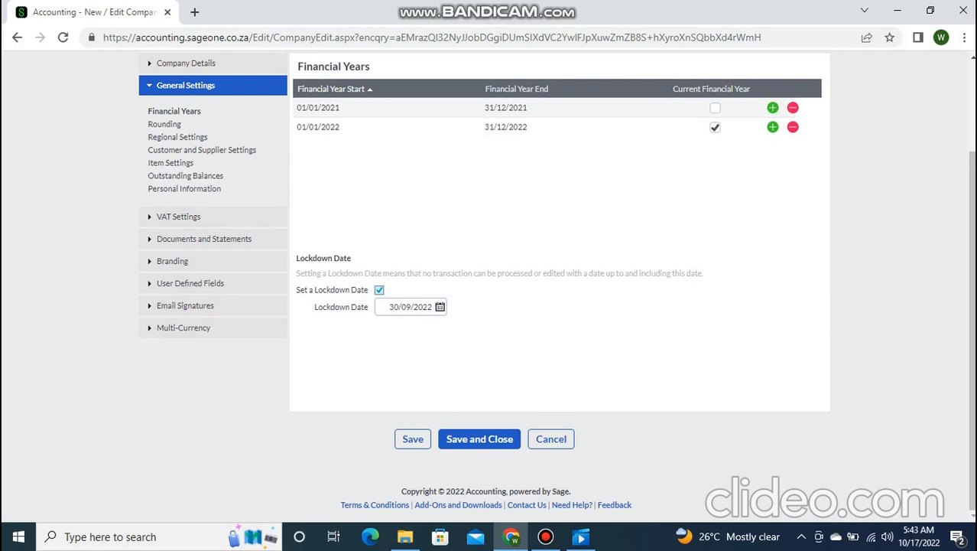
- Untick 'Set a Lockdown Date', leaving 30/09/2022 in the field
left_click(380, 290)
- Show the Rounding settings and set the browser zoom to 110%
left_click(164, 124)
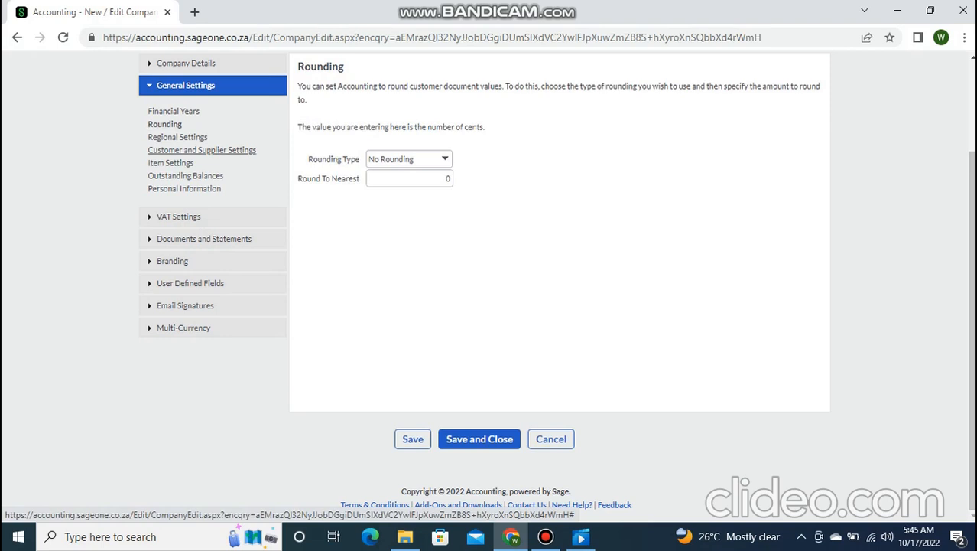
key("ctrl+minus")
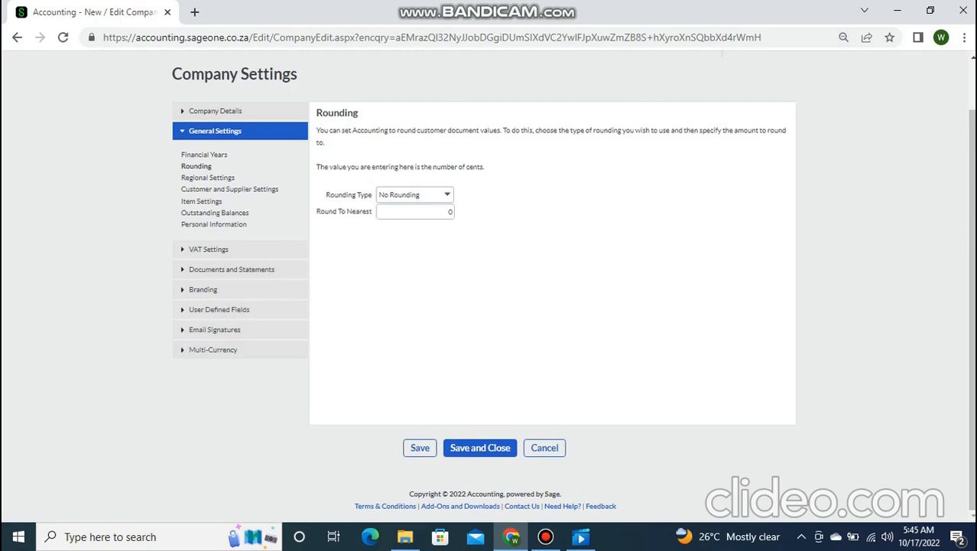
left_click(965, 37)
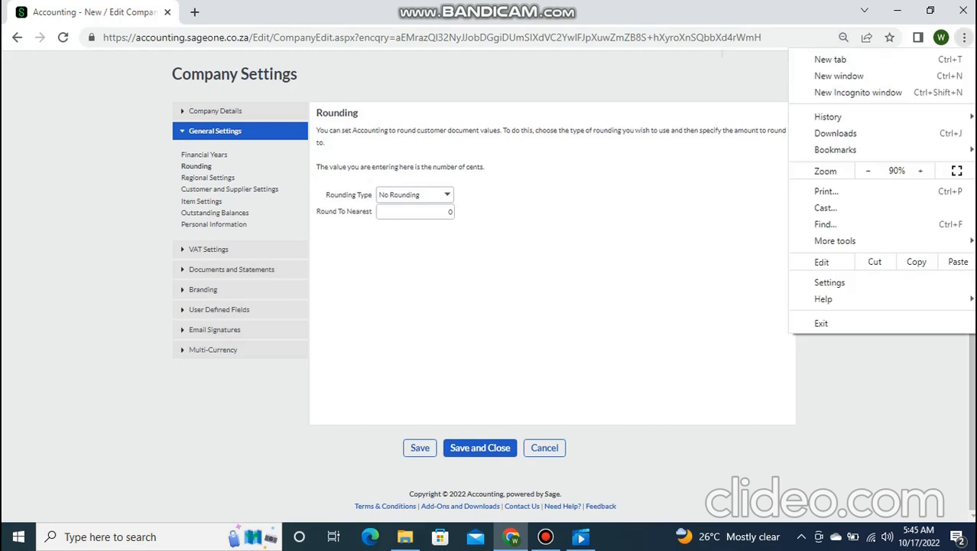
left_click(920, 170)
left_click(921, 170)
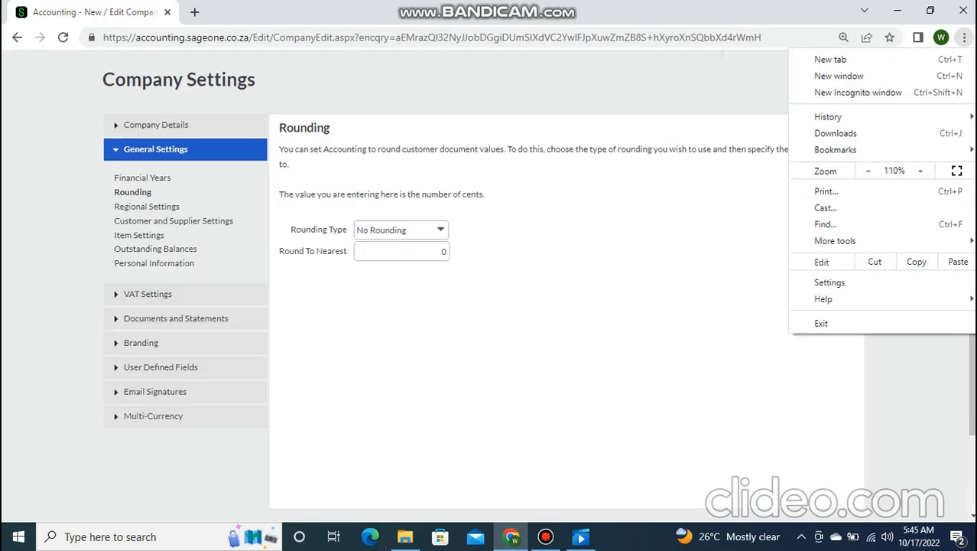
key("Escape")
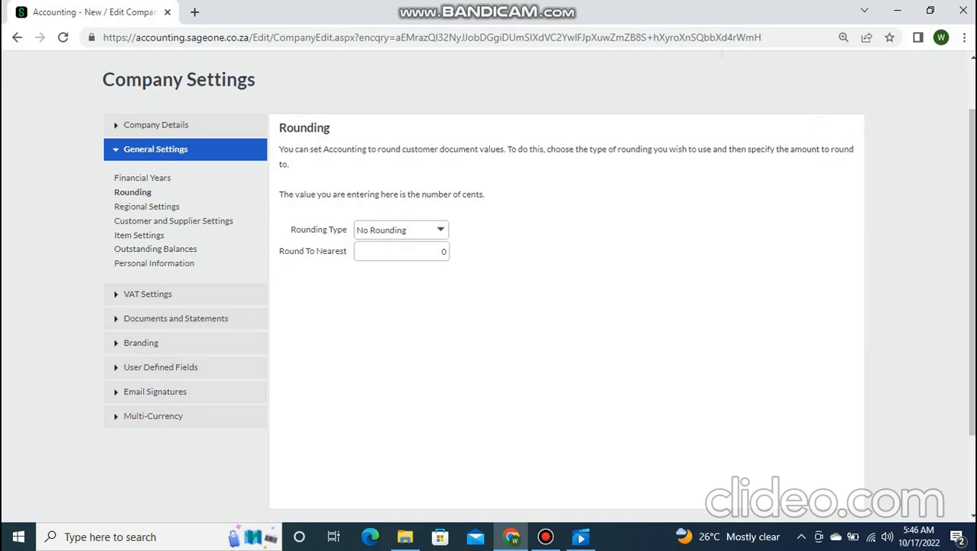
- Keep Rounding Type at No Rounding, with Round To Nearest left at 0
left_click(440, 229)
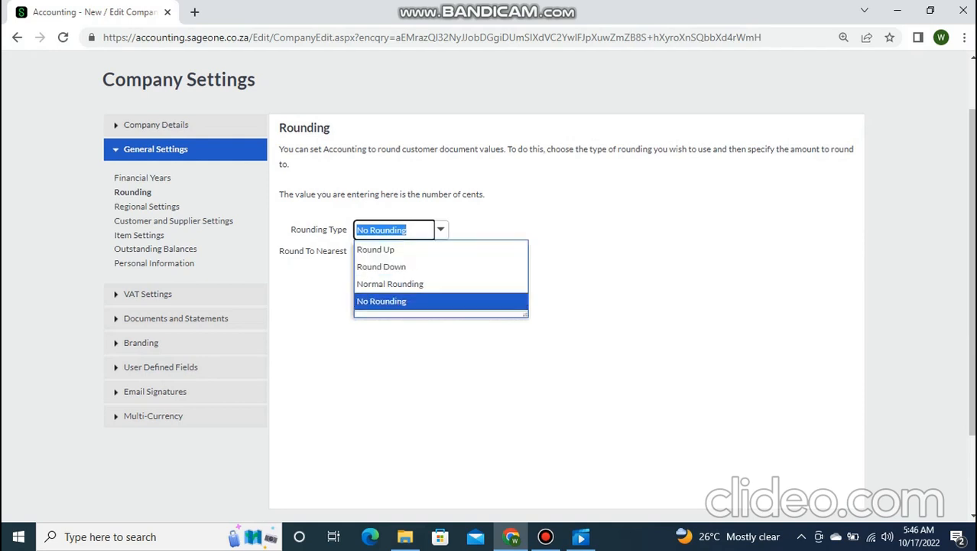
left_click(382, 301)
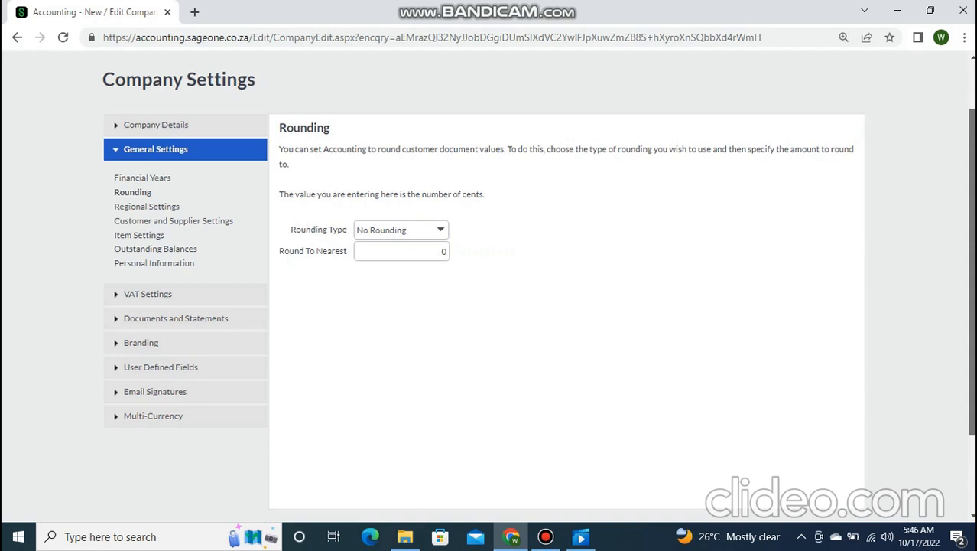
scroll(489, 306, "down", 3)
scroll(489, 306, "up", 3)
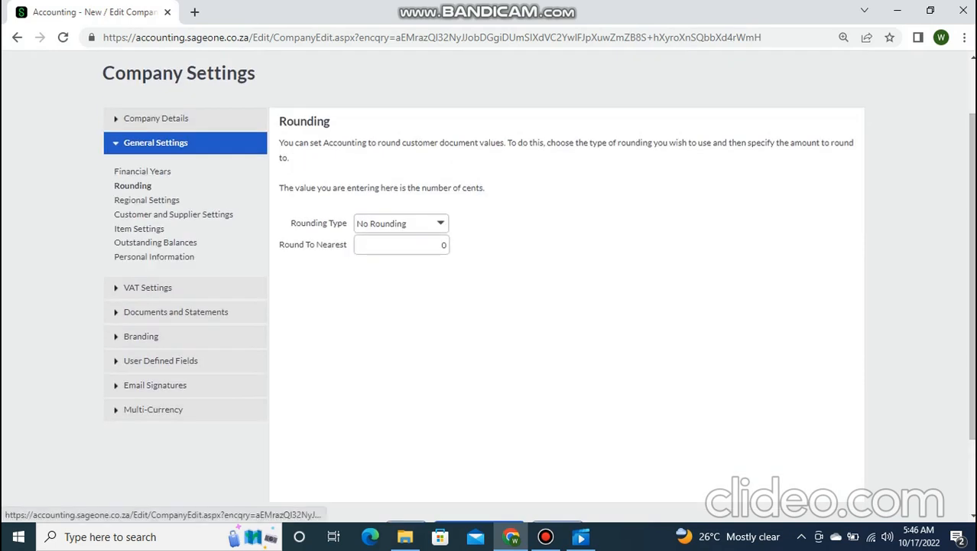
- In Regional Settings, set Quantity Decimal Places to 0 and clear the Value Decimal Places field
left_click(146, 200)
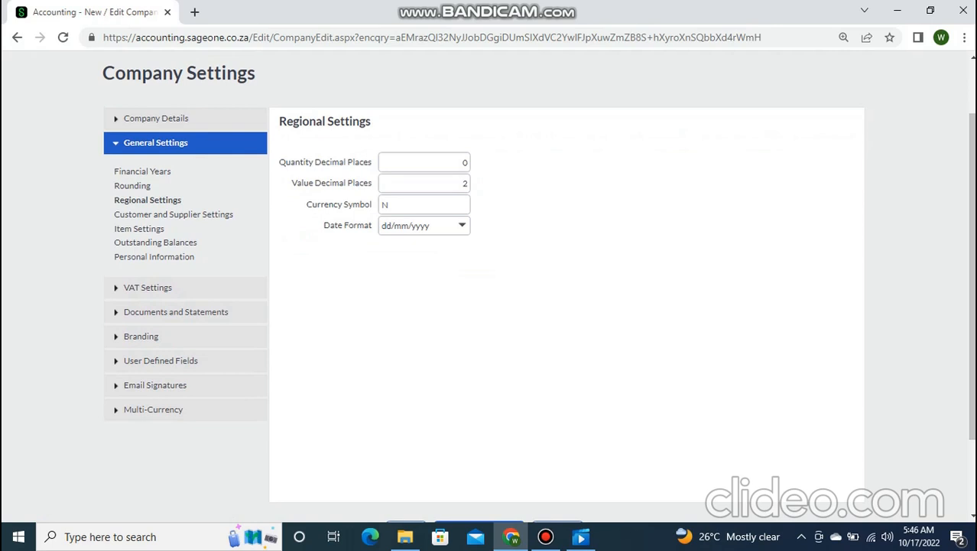
left_click(425, 162)
key("Tab")
key("shift+Tab")
type("33")
key("BackSpace")
key("BackSpace")
type("0")
key("Tab")
type("333")
key("BackSpace")
key("BackSpace")
key("BackSpace")
left_click(462, 226)
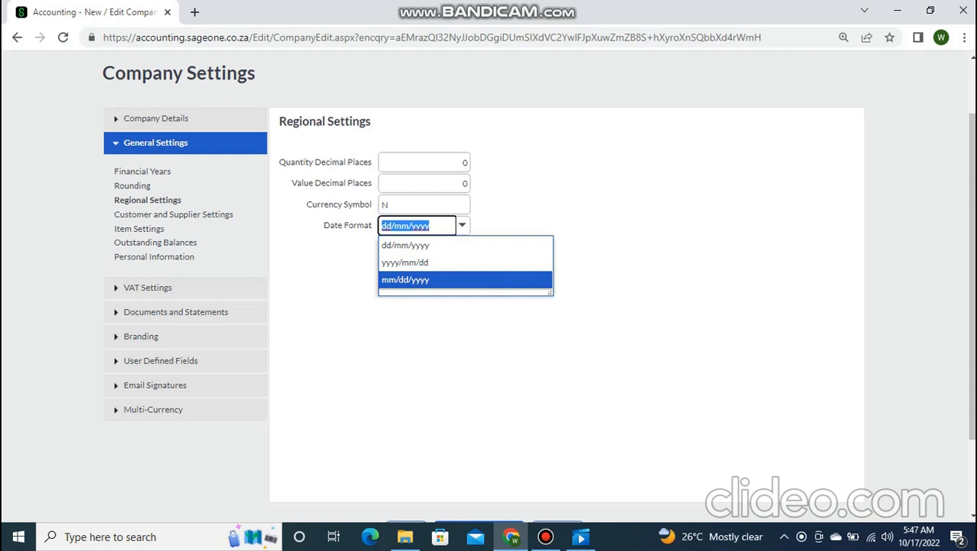
key("Return")
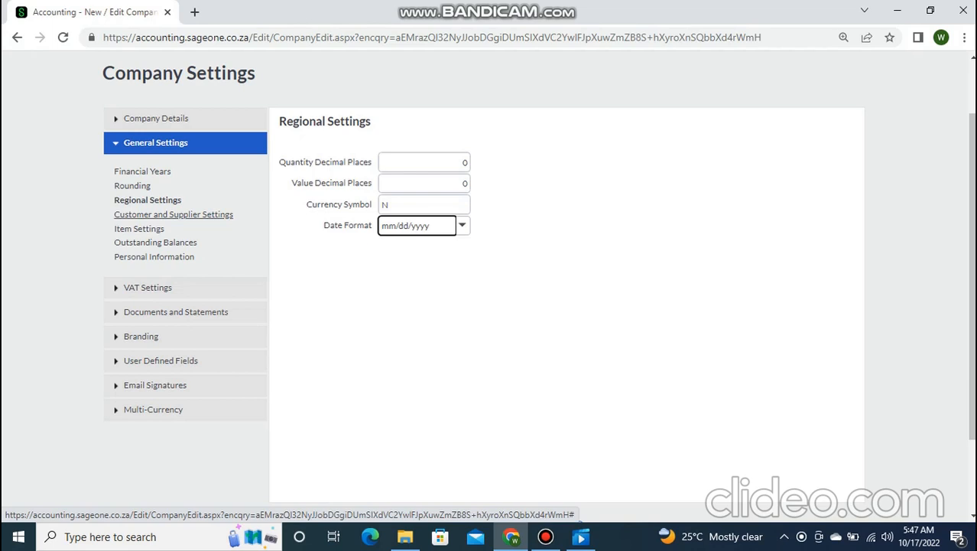
- Review the Customer and Supplier Settings checkboxes for duplicate warnings and inactive-record display
left_click(174, 214)
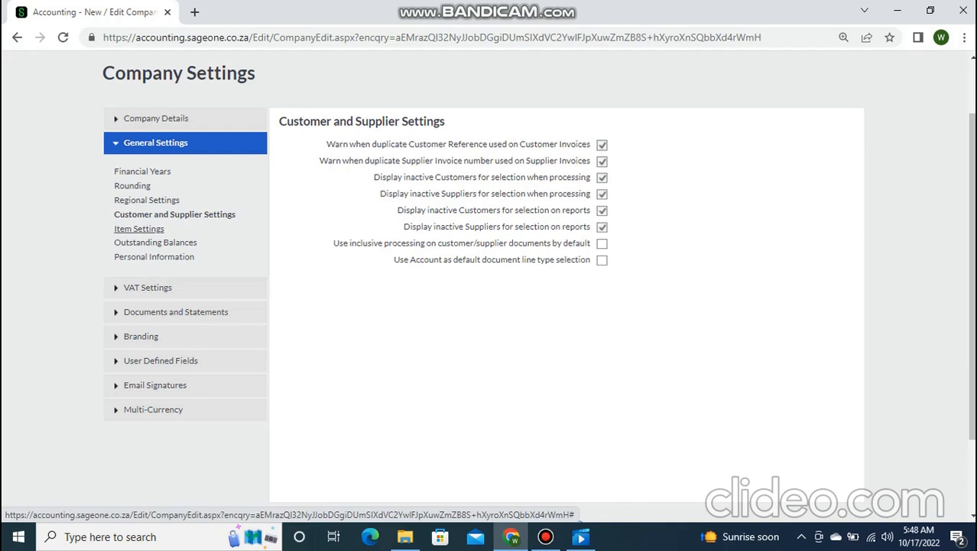
- In Item Settings, add price lists DISCOUNT PRICE and CONSULTING FEE after the Default Price List
left_click(139, 228)
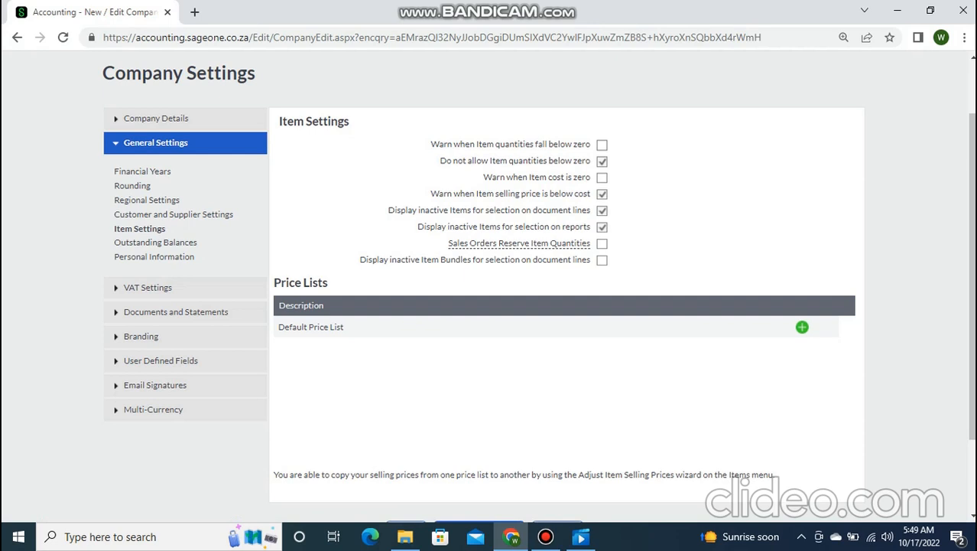
left_click(802, 328)
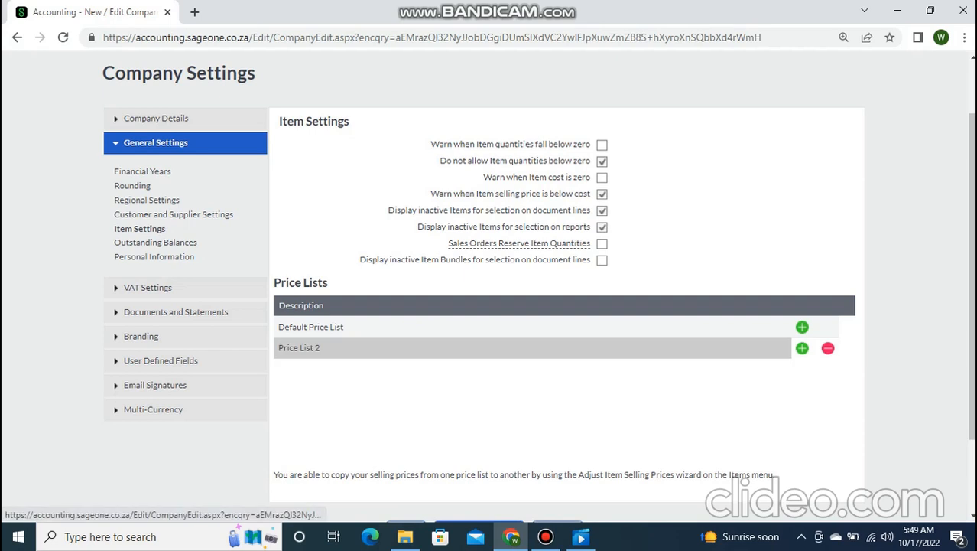
left_click(299, 348)
type("DI")
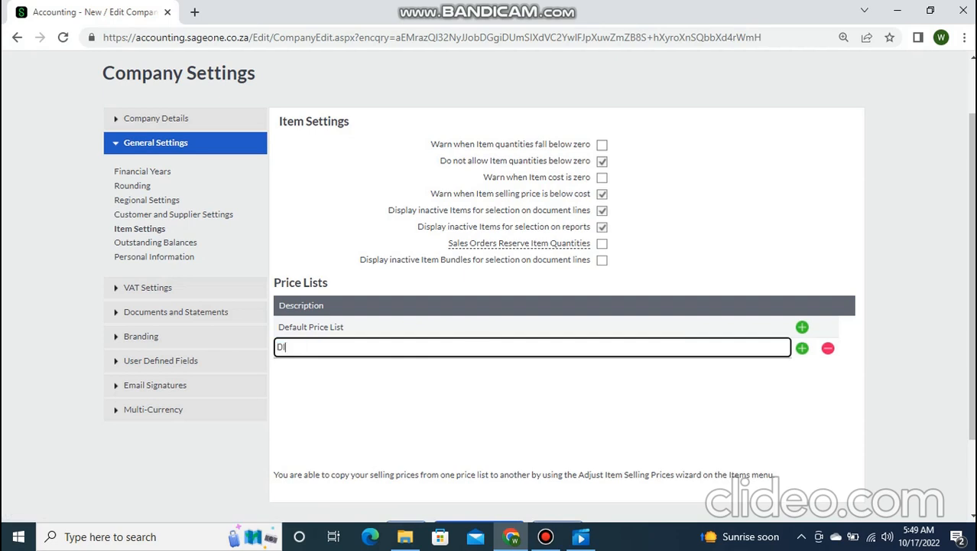
type("SCOUNT PRICE")
key("Return")
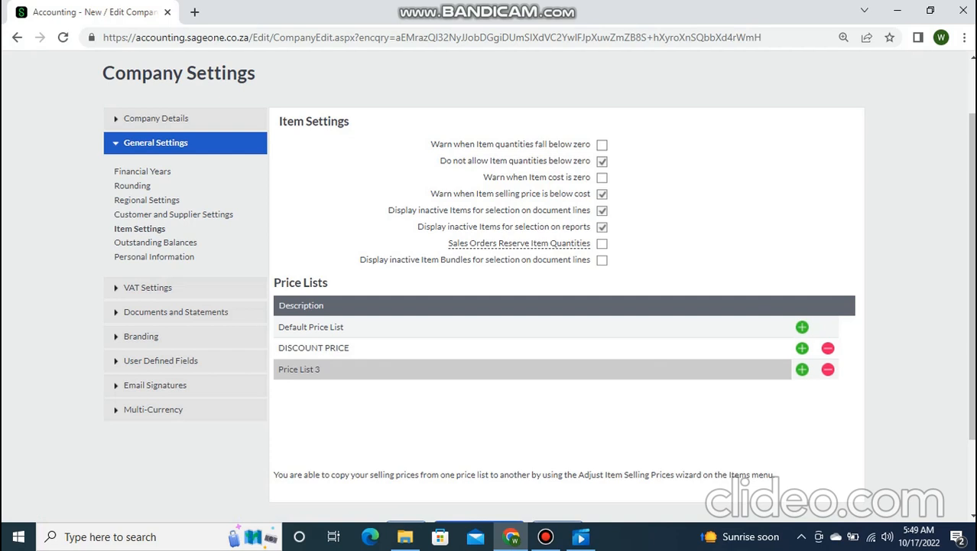
type("CONSULTI")
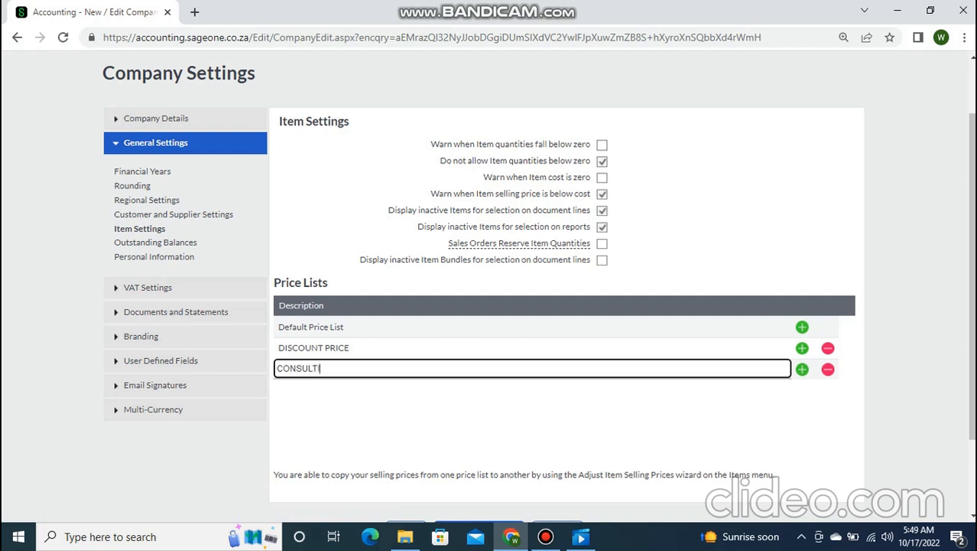
type("NG FEE")
key("Return")
- Add ADMISSION FEE and REGISTRATION FEE price lists, and enter AGENT FEE in the next row
type("ADMISSION")
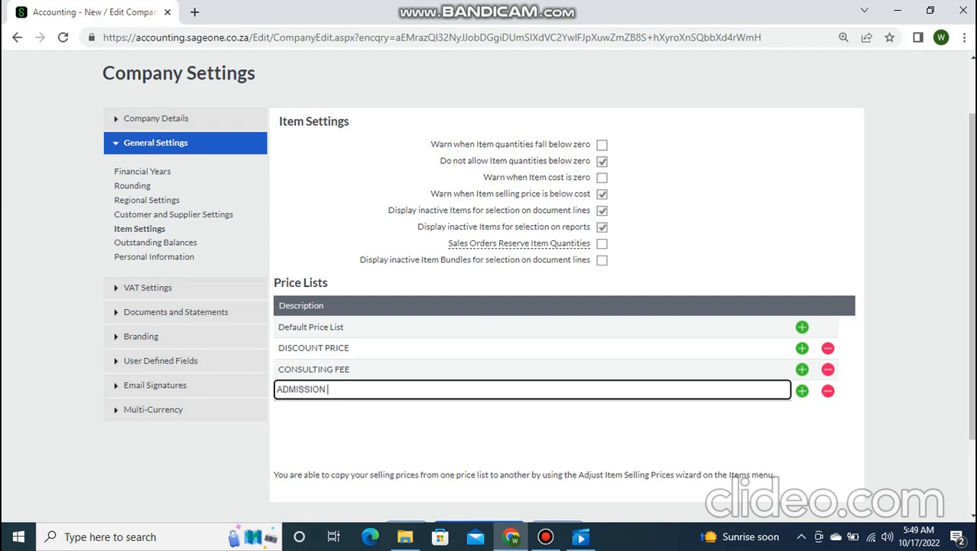
type(" FEE")
key("Return")
type("REG")
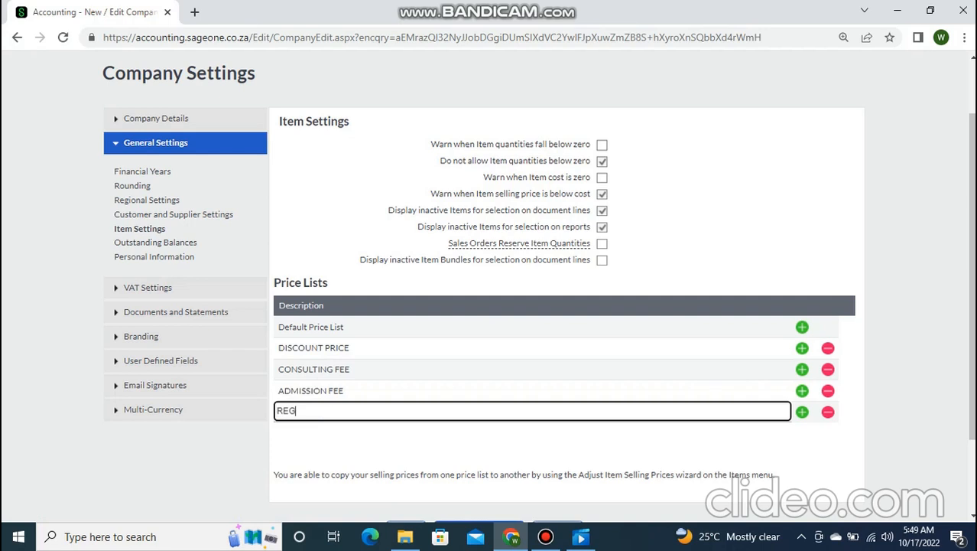
type("ISTRATION FEE")
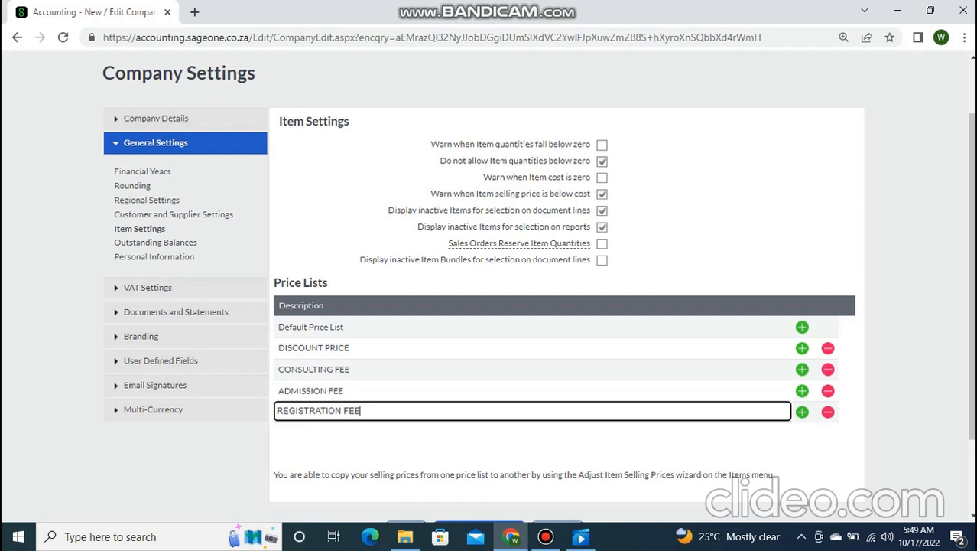
key("Return")
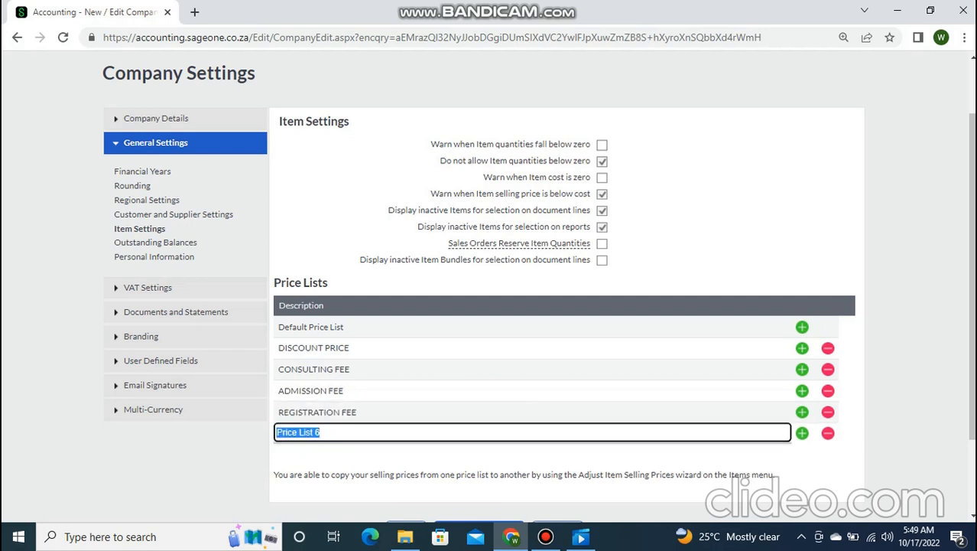
type("AGENT FEE")
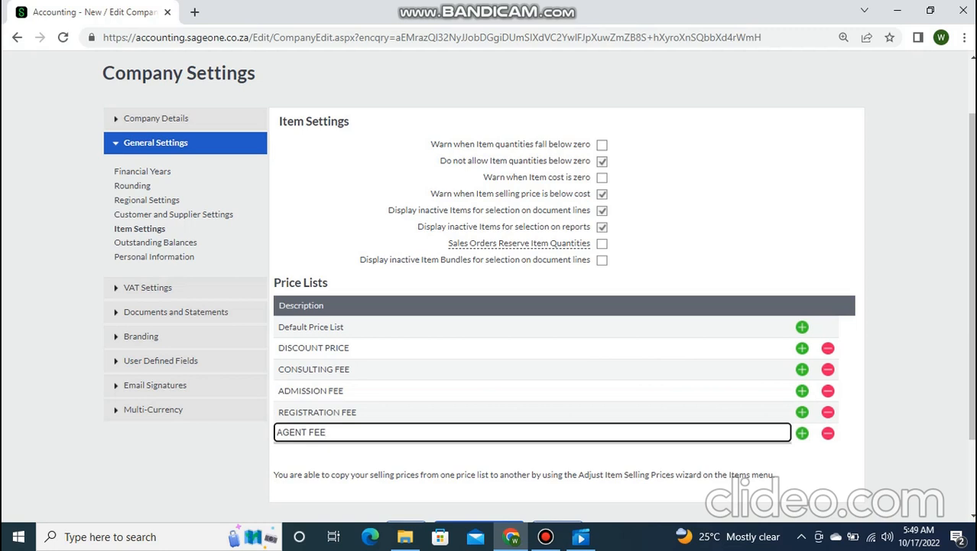
- Save AGENT FEE and name the seventh price list INSPECTION FEE
key("Return")
type("INSPECTION FEE")
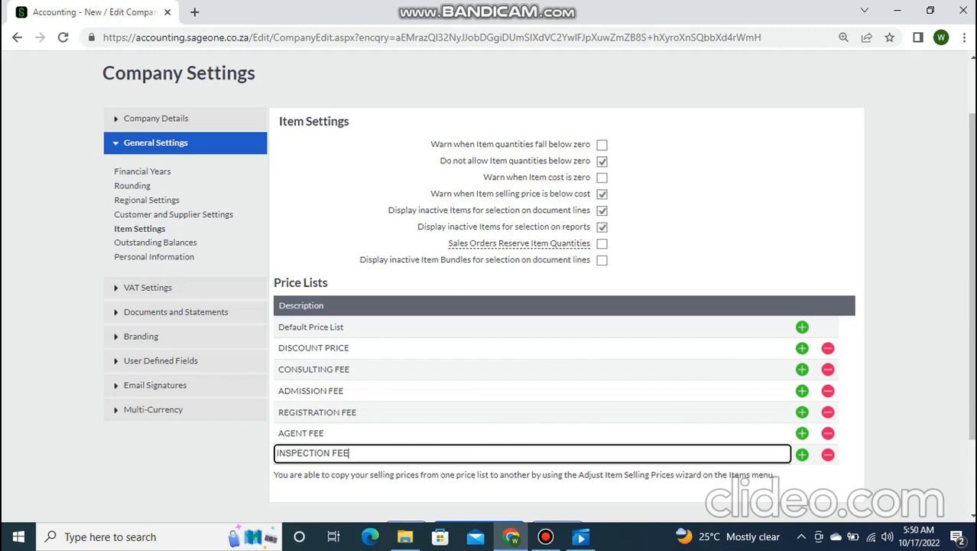
- Add TRADE PRICE LIST and RETAIL PRICE price lists below INSPECTION FEE
left_click(545, 537)
left_click(546, 537)
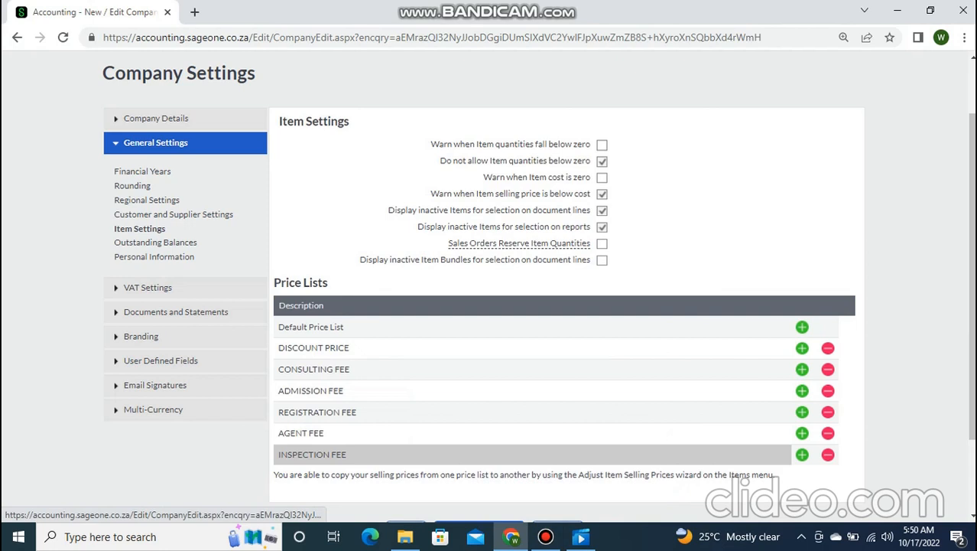
left_click(803, 454)
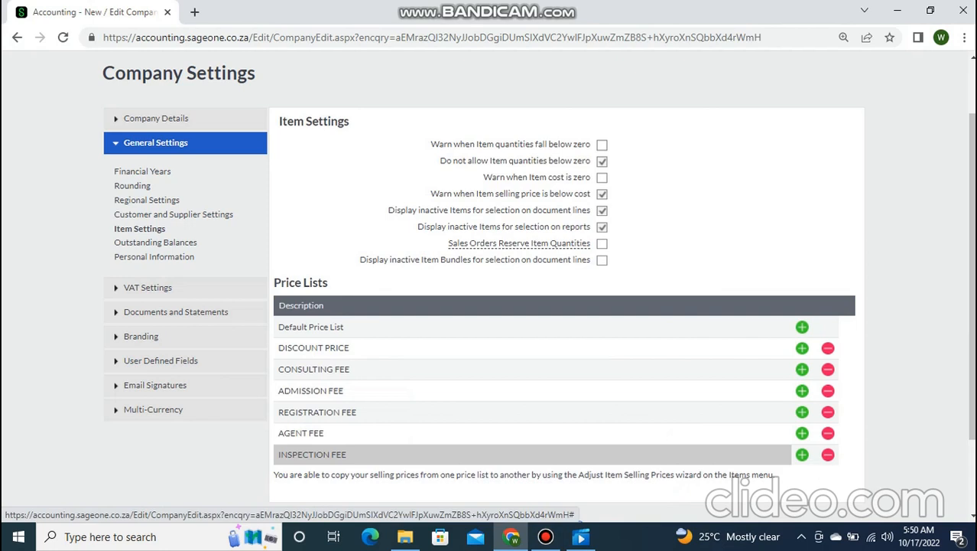
type("TRADE PRICE LIST")
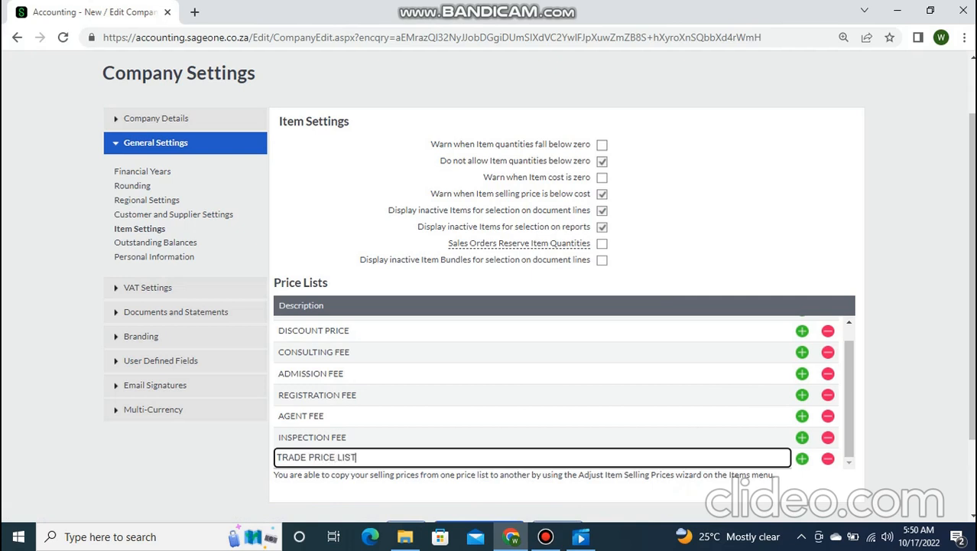
key("Return")
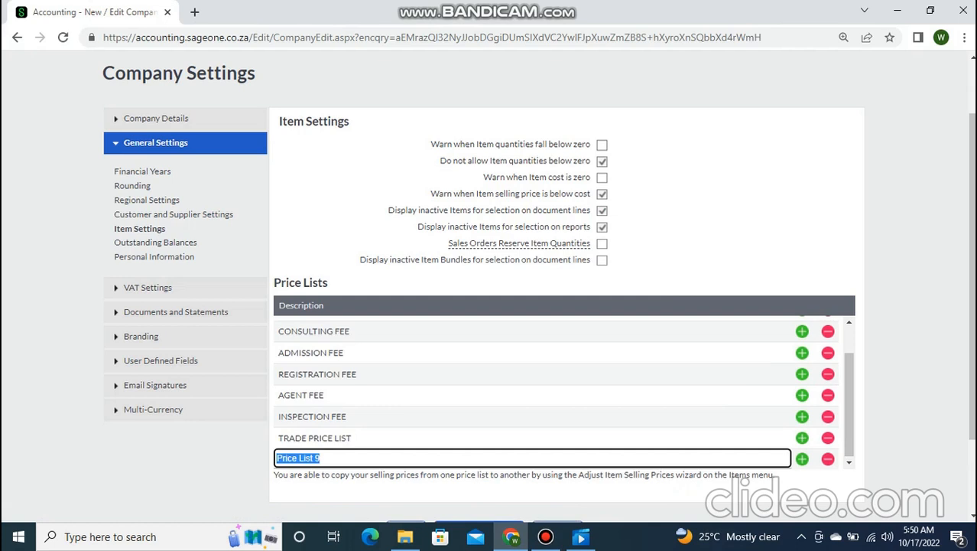
type("RETAIL PRICE L")
key("BackSpace")
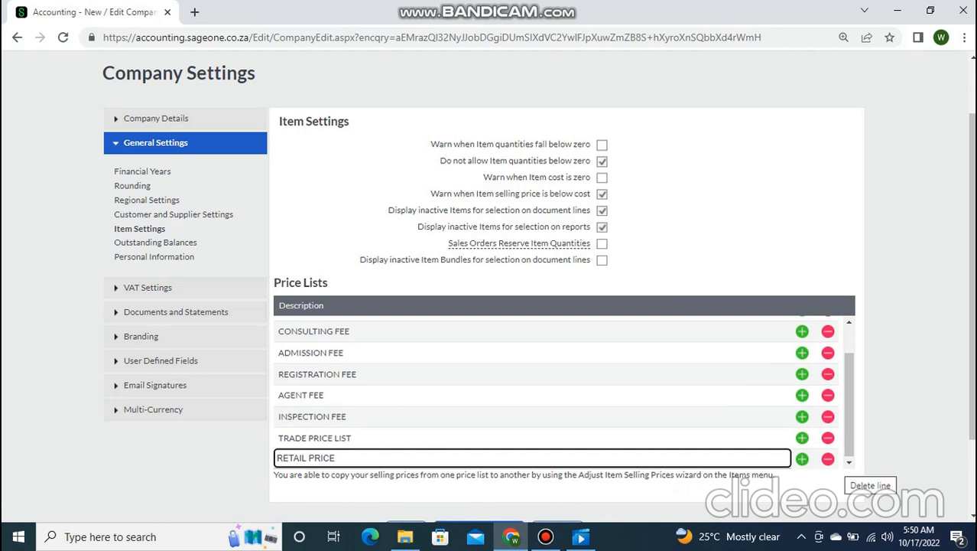
key("Return")
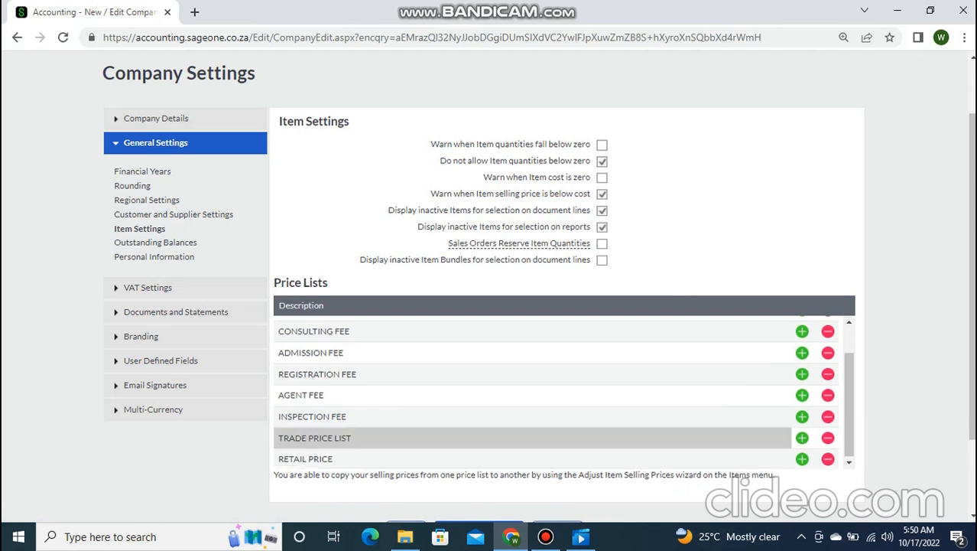
- Rename the TRADE PRICE LIST price list to TRADE PRICE
left_click(366, 439)
left_click(367, 438)
right_click(367, 438)
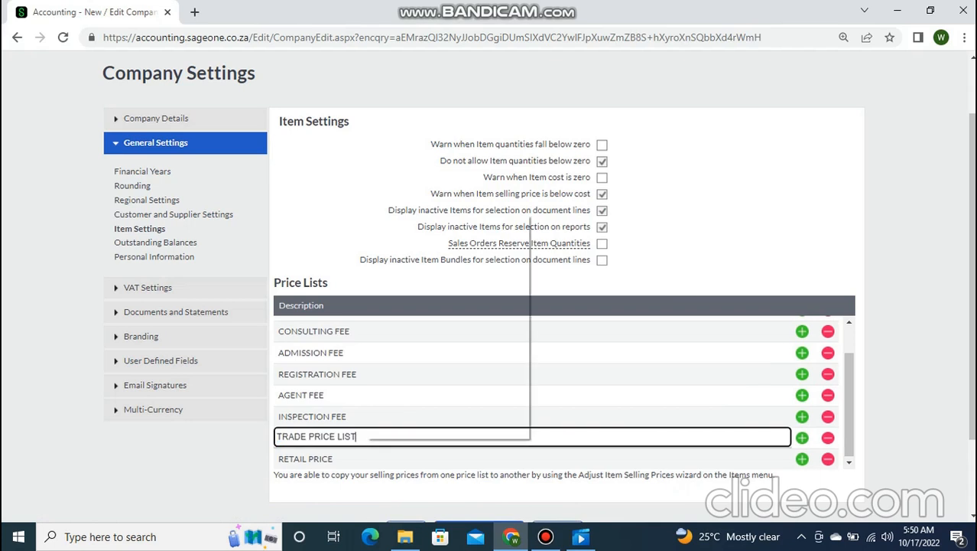
key("Escape")
key("BackSpace")
key("BackSpace")
key("BackSpace")
key("BackSpace")
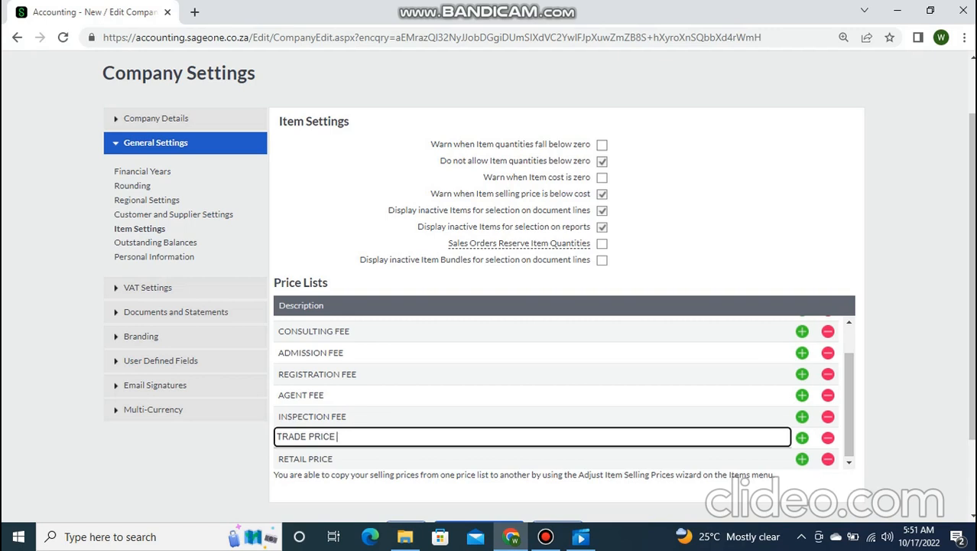
- Add one price list row, remove the surplus Price List 11, and name Price List 10 DISTRIBUTOR PRICE
left_click(803, 459)
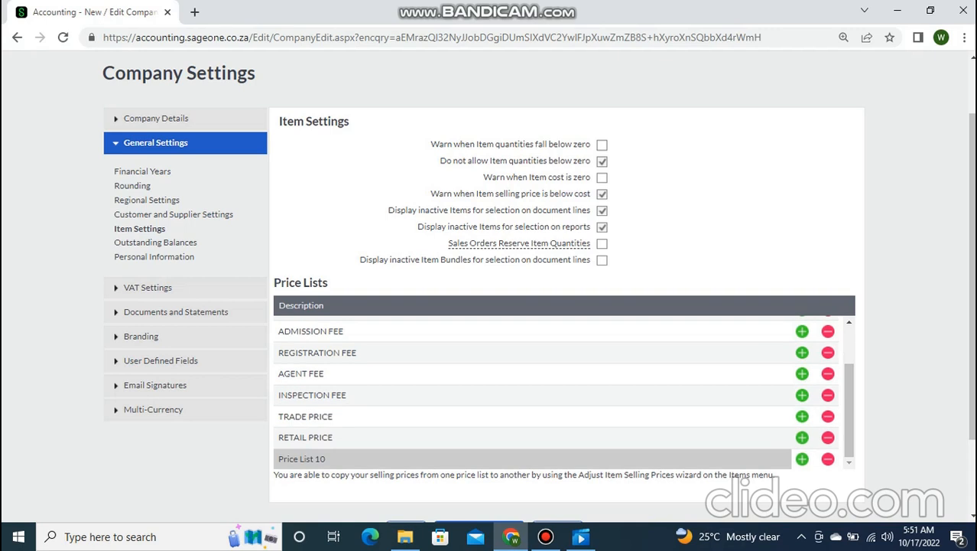
left_click(803, 459)
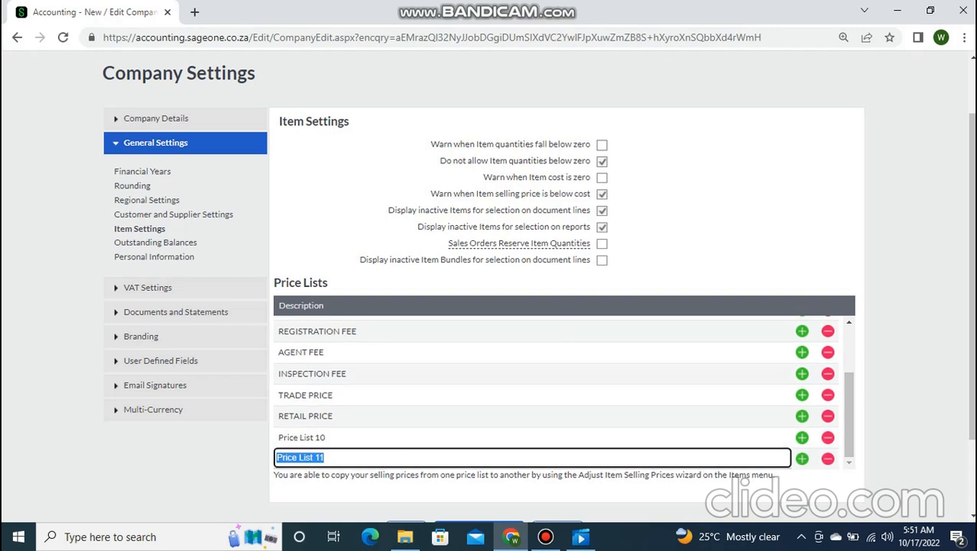
left_click(827, 458)
left_click(319, 458)
double_click(320, 458)
key("BackSpace")
key("BackSpace")
key("BackSpace")
key("BackSpace")
key("BackSpace")
key("BackSpace")
key("BackSpace")
key("BackSpace")
key("BackSpace")
key("BackSpace")
key("BackSpace")
key("BackSpace")
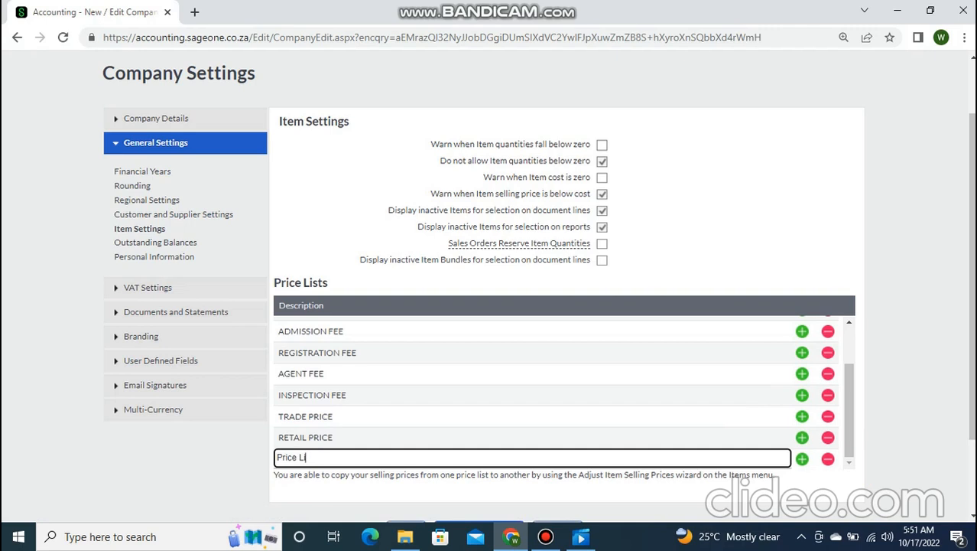
type("DISTRIBUTOR PRICE")
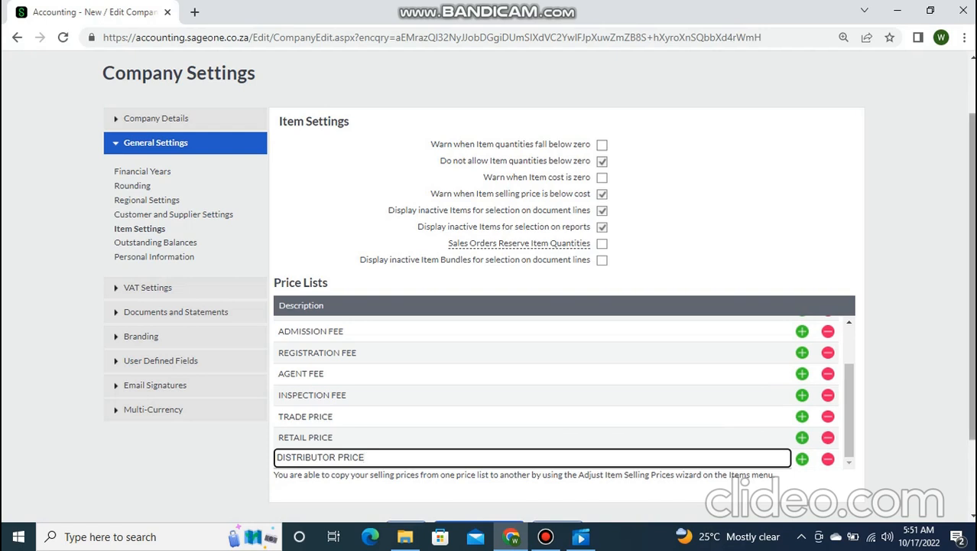
scroll(488, 283, "up", 1)
scroll(488, 283, "up", 2)
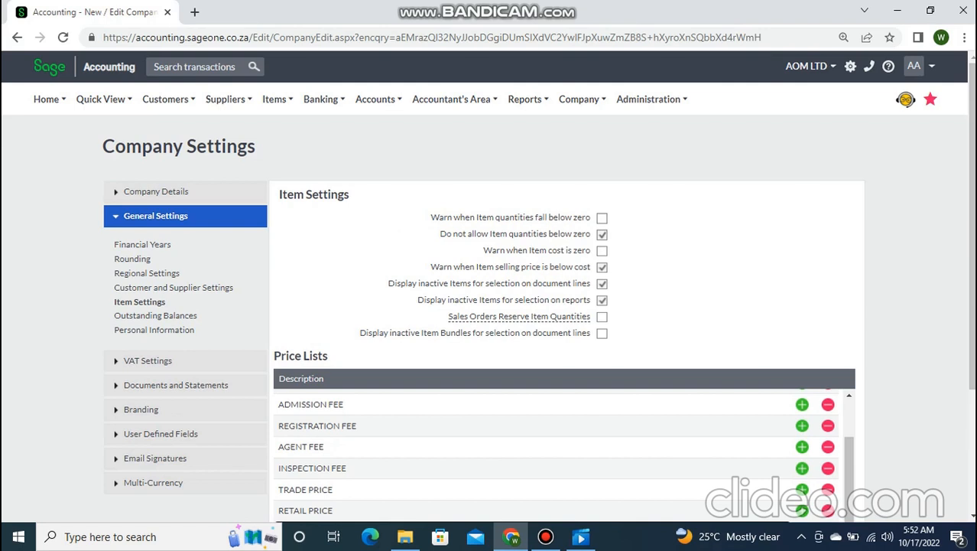
mouse_move(277, 99)
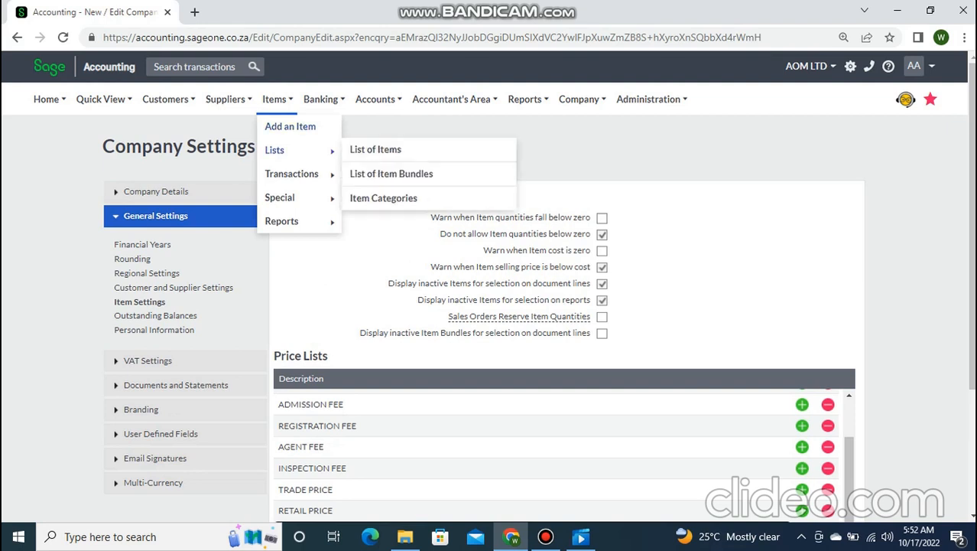
mouse_move(291, 174)
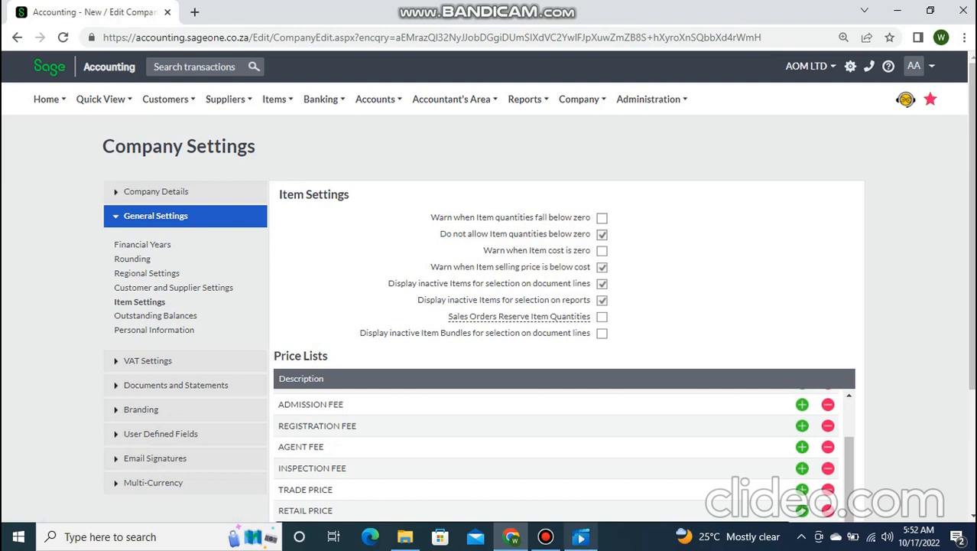
left_click(545, 537)
left_click(546, 537)
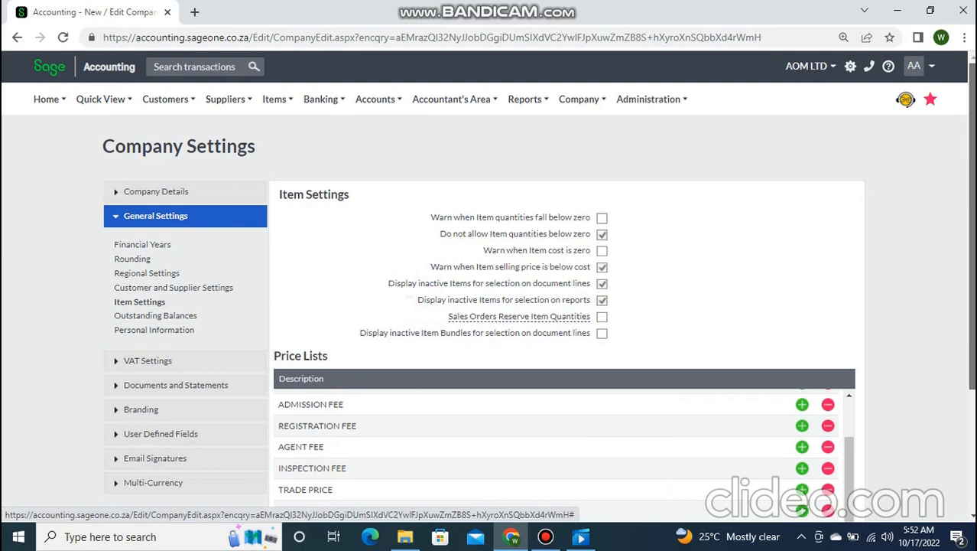
scroll(489, 290, "down", 2)
scroll(490, 291, "down", 1)
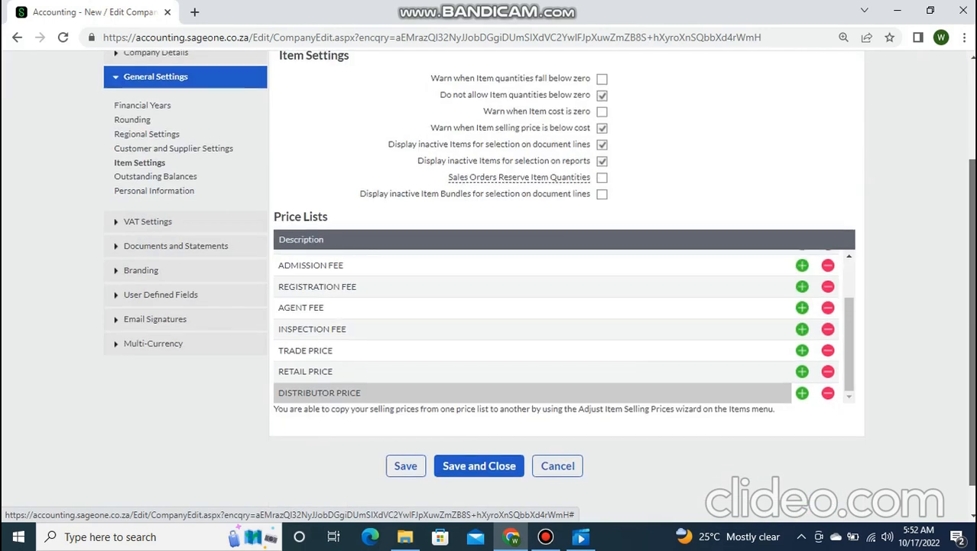
scroll(489, 291, "down", 1)
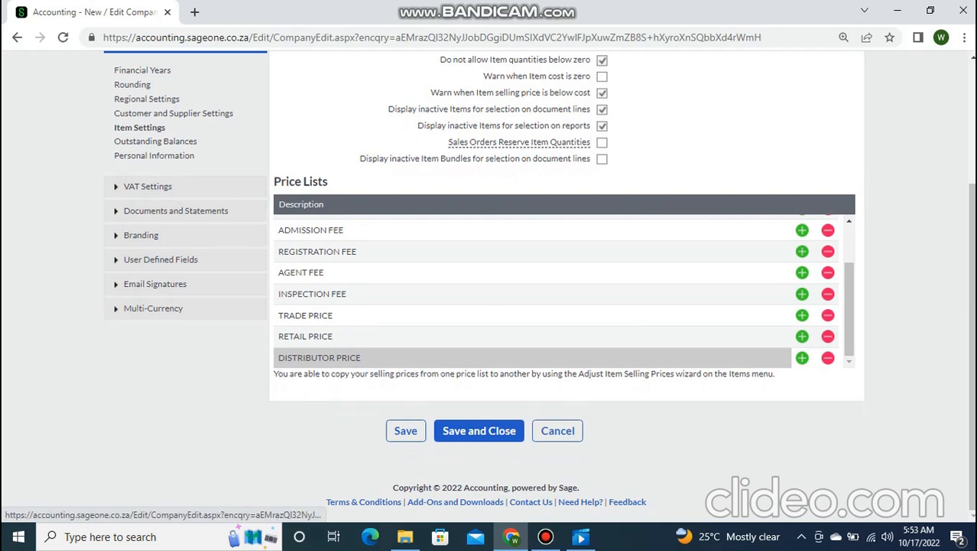
left_click(545, 537)
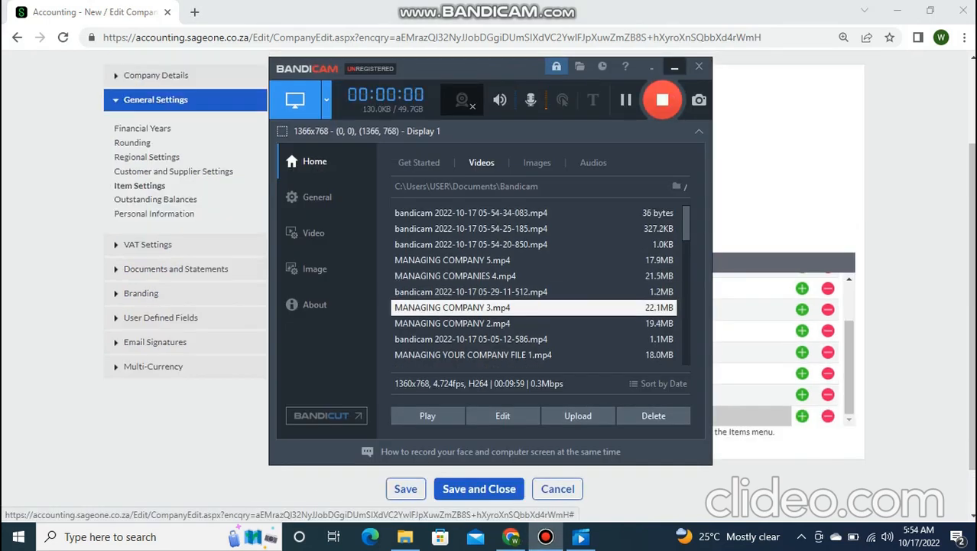
left_click(674, 67)
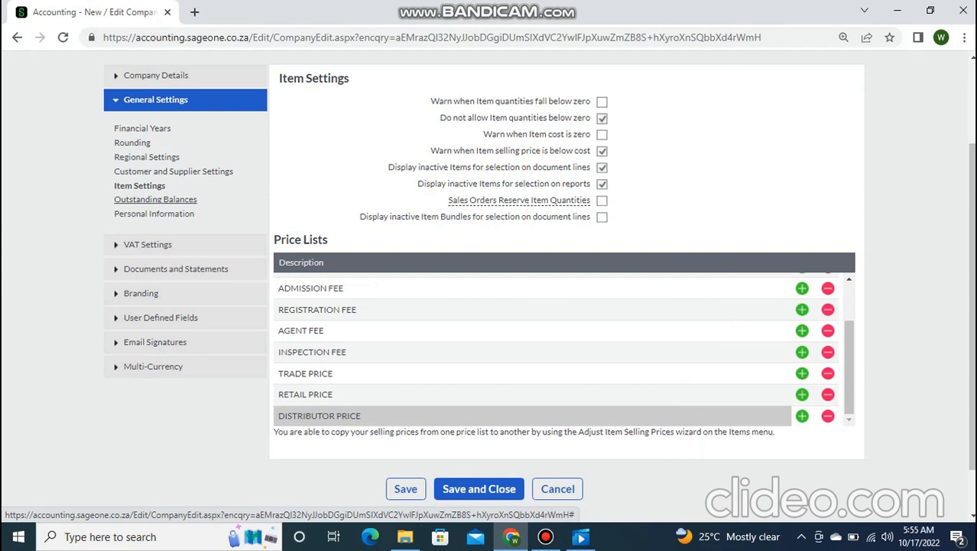
- Show the Outstanding Balances settings and leave Monthly ageing ticked
left_click(155, 199)
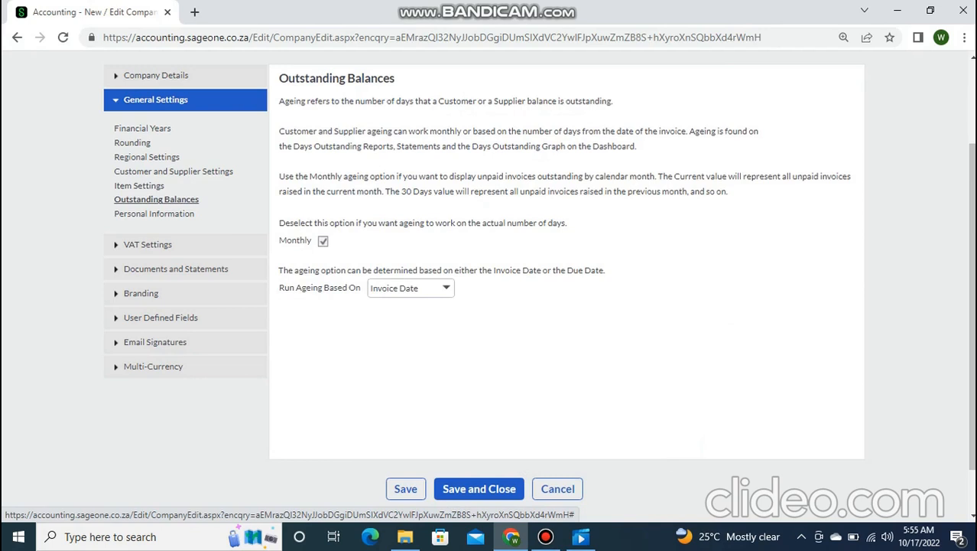
left_click(322, 241)
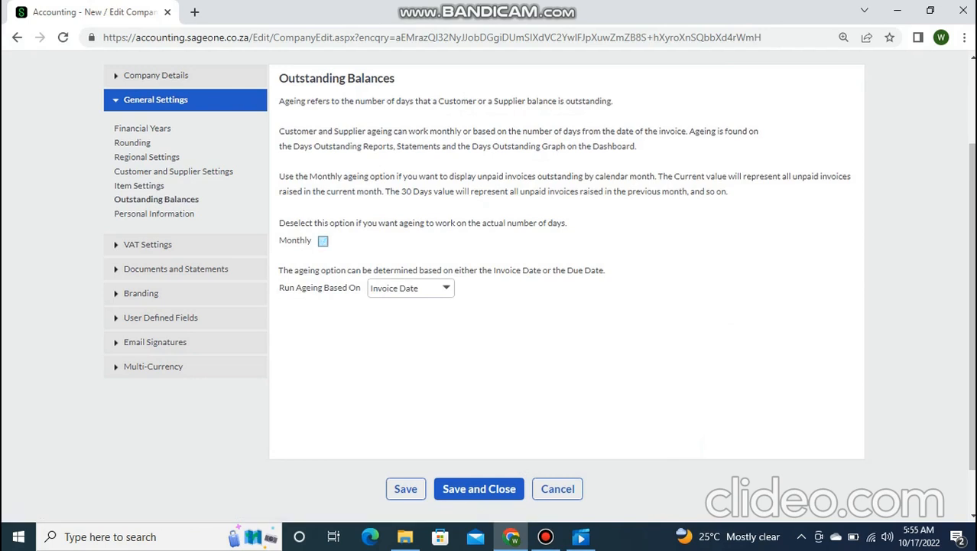
left_click(322, 241)
- Keep ageing based on Invoice Date, then move to the Personal Information settings
left_click(447, 288)
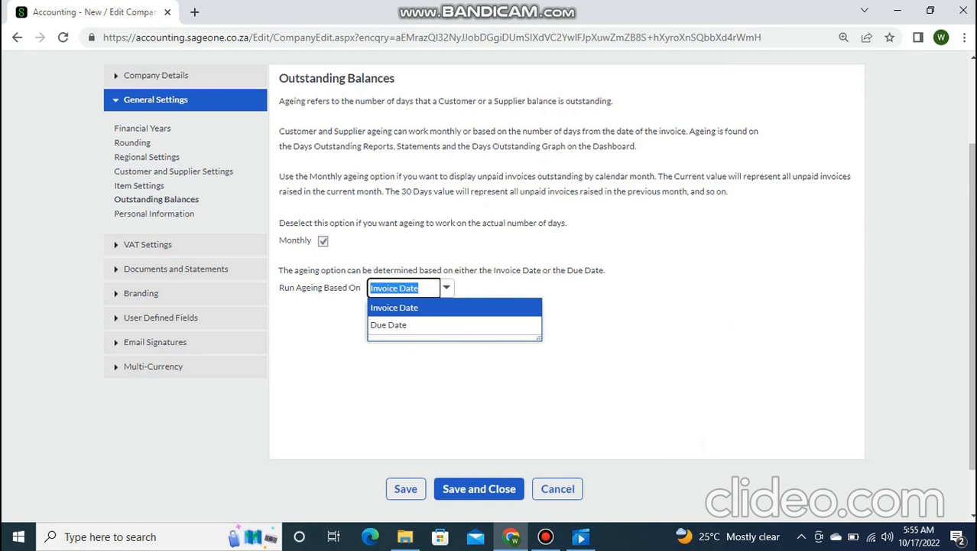
key("Down")
key("Up")
key("Down")
key("Escape")
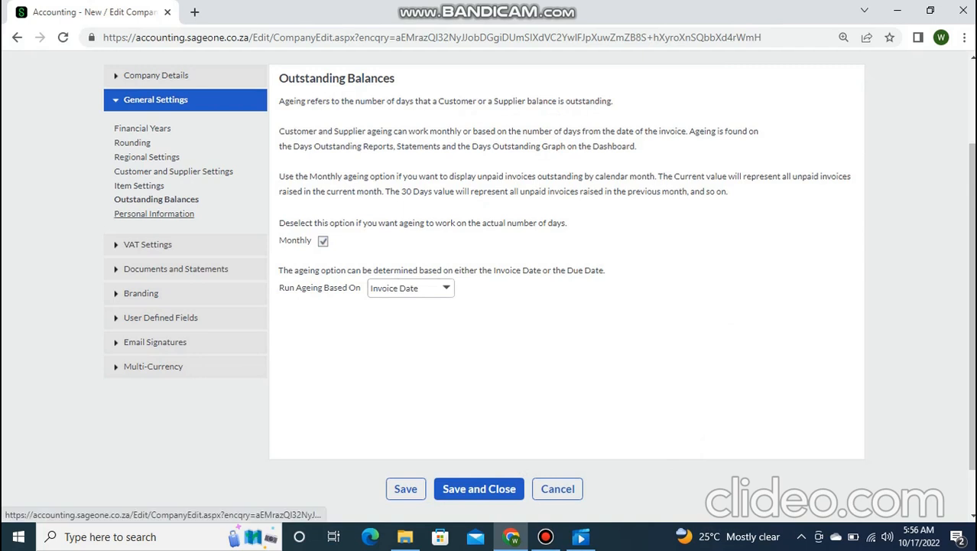
left_click(153, 214)
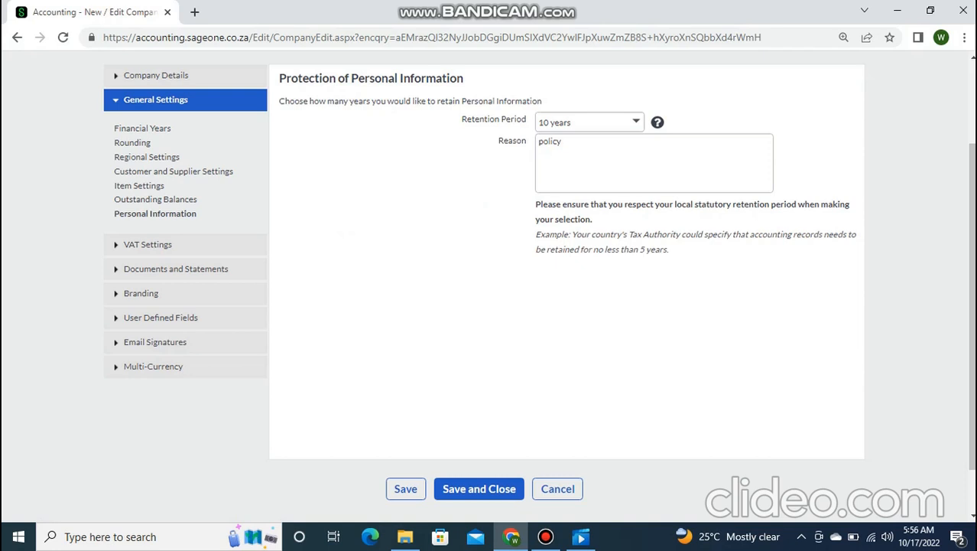
- Keep the personal information retention period at 10 years, then go to VAT Settings
left_click(636, 121)
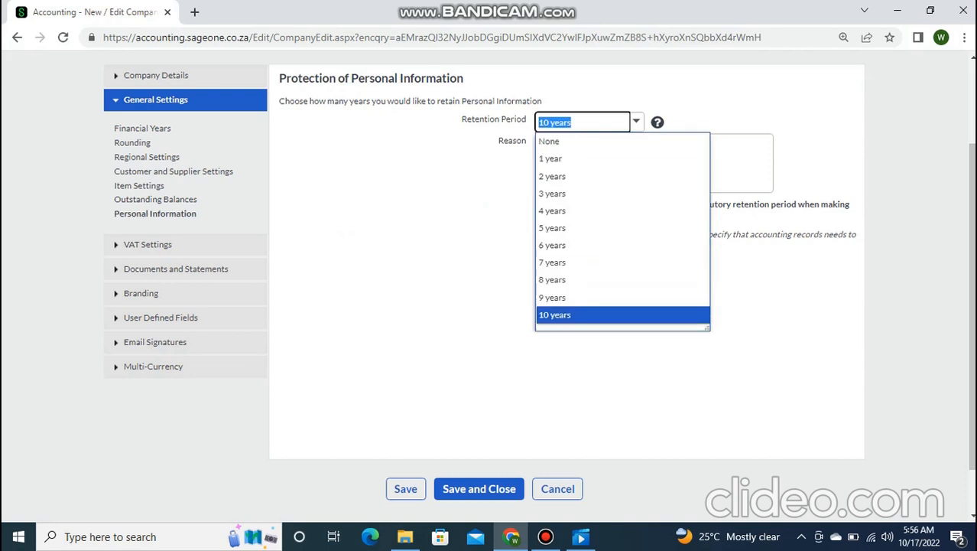
left_click(586, 314)
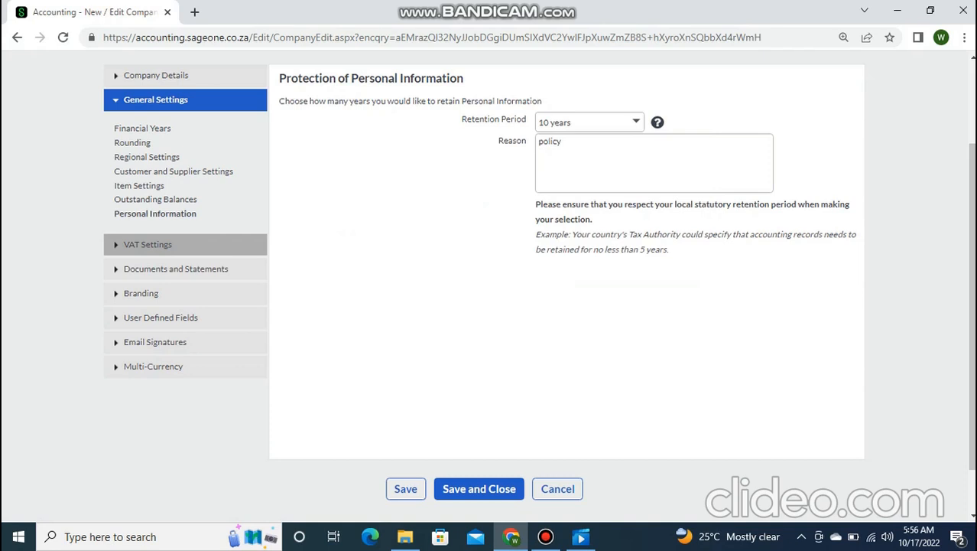
left_click(184, 249)
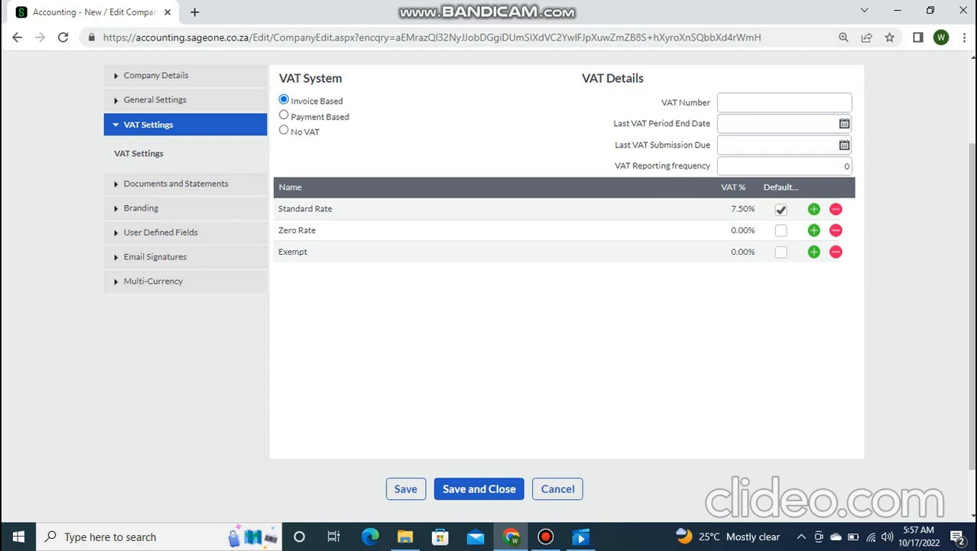
- In a new tab, search Google for taxpromax login and open the TaxPro Max Taxpayer Login page
key("ctrl+t")
type("TA")
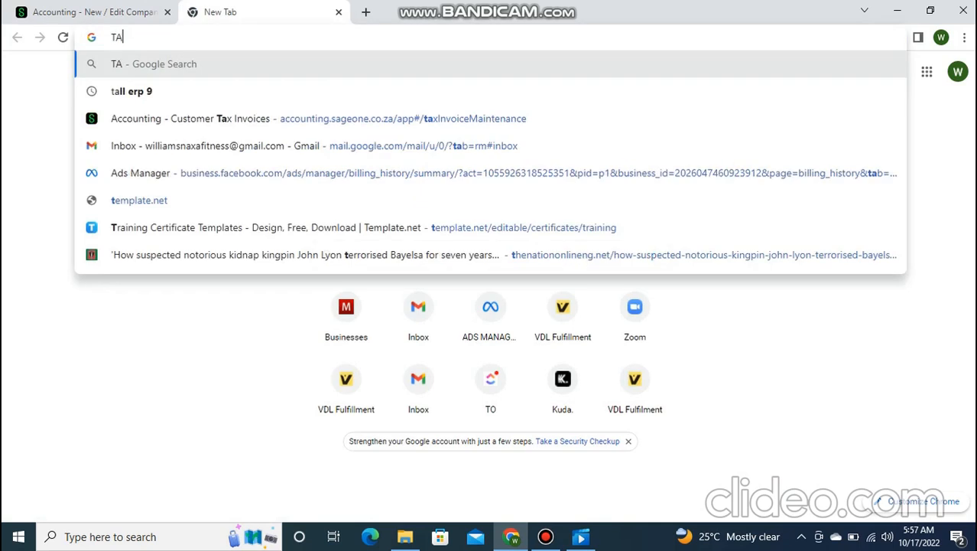
type("X PROMAX")
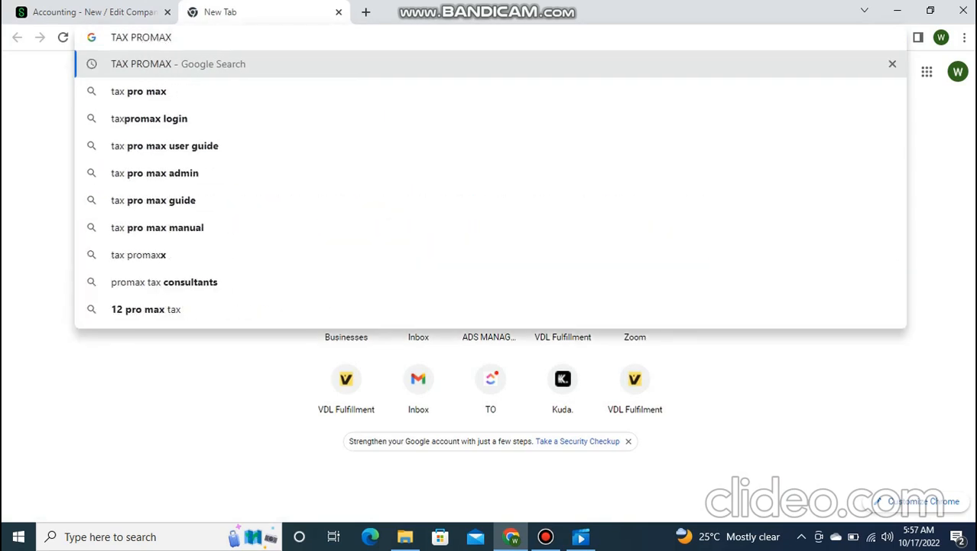
left_click(156, 118)
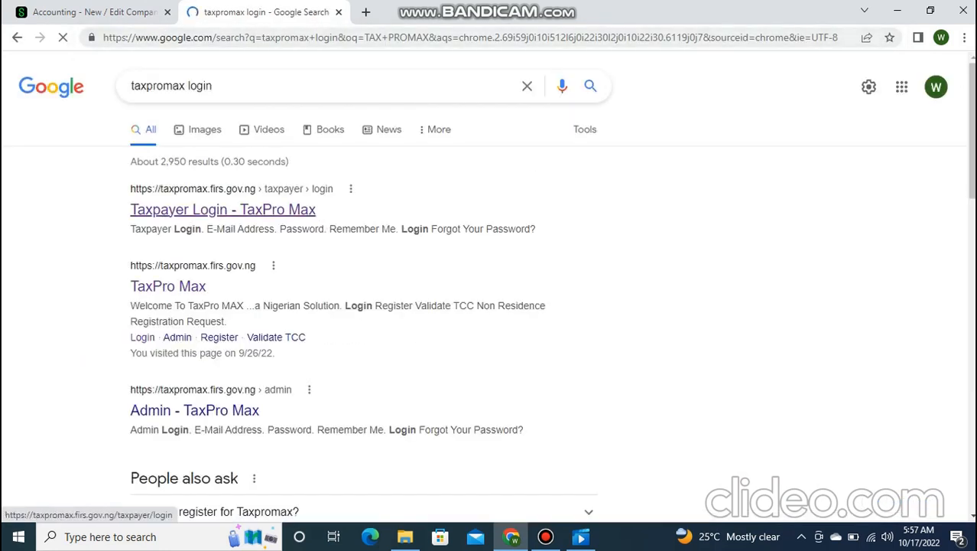
left_click(223, 209)
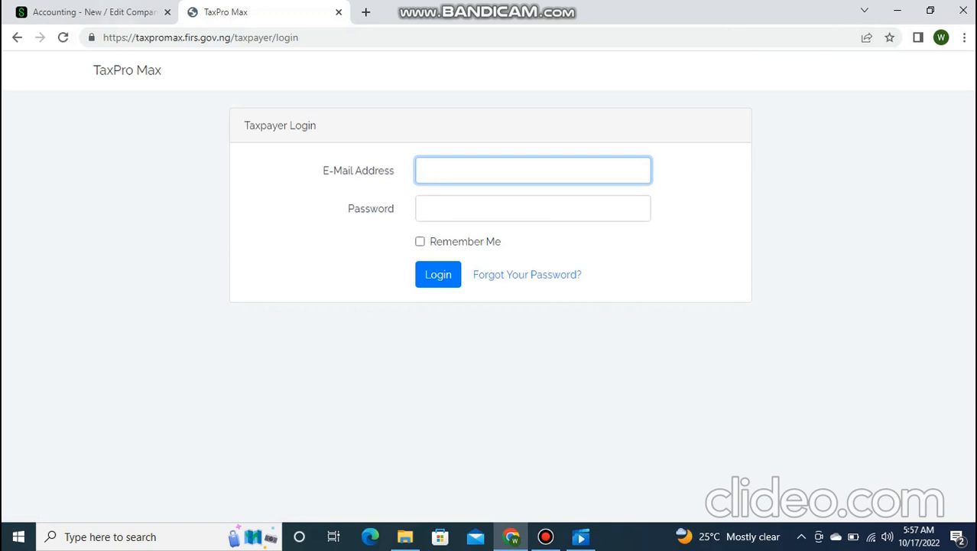
- Switch from the TaxPro Max login page back to the Sage Accounting VAT Settings tab
key("ctrl+Tab")
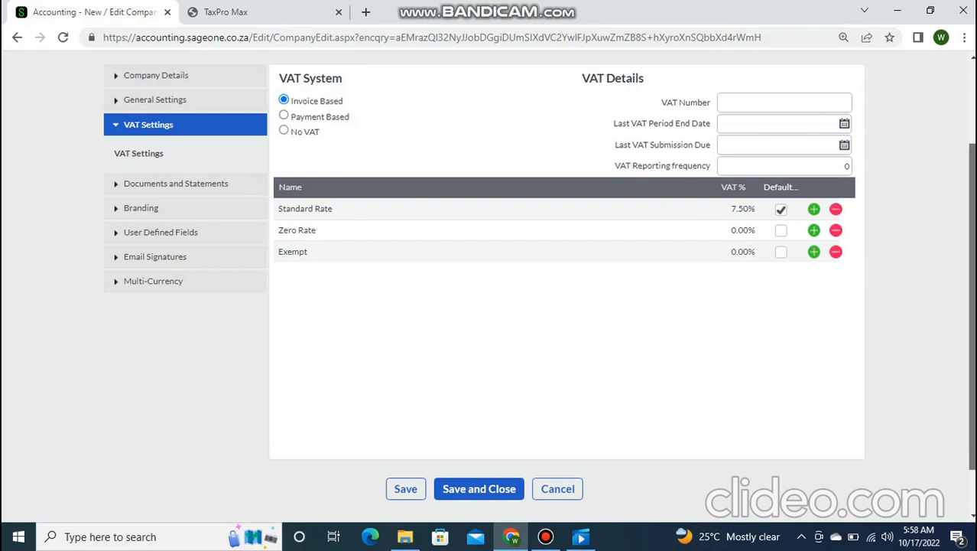
- Review the Exempt and Zero Rate rows at 0.00% beside the 7.50% Standard Rate default
scroll(490, 267, "up", 3)
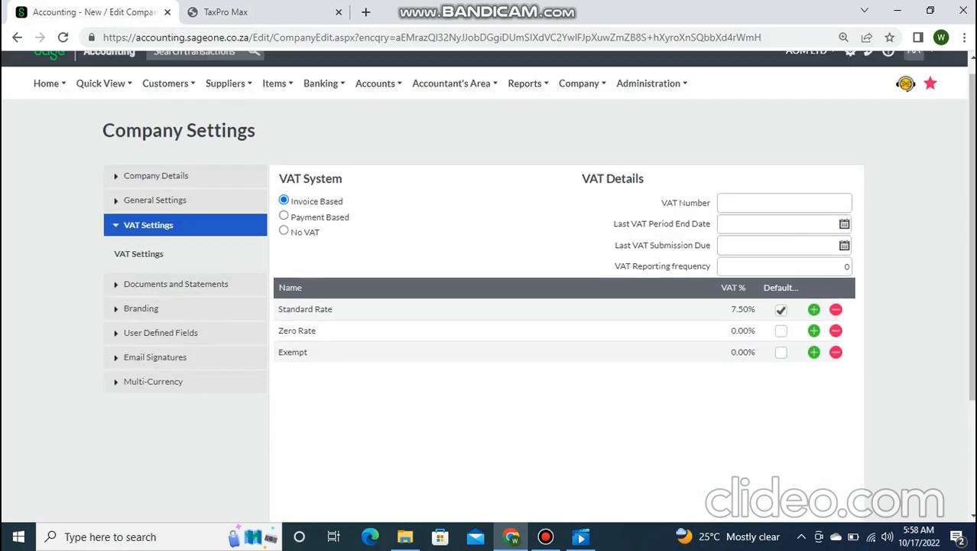
mouse_move(528, 83)
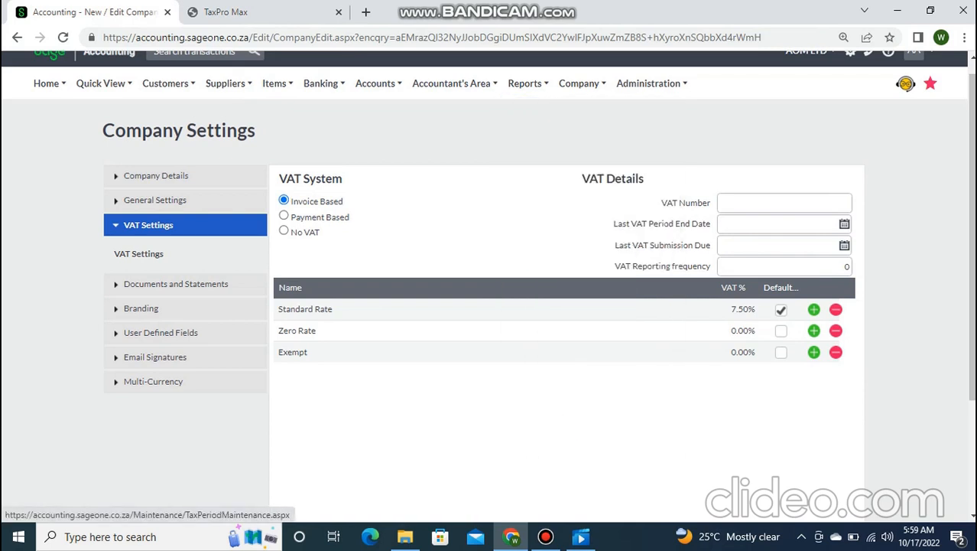
left_click(483, 351)
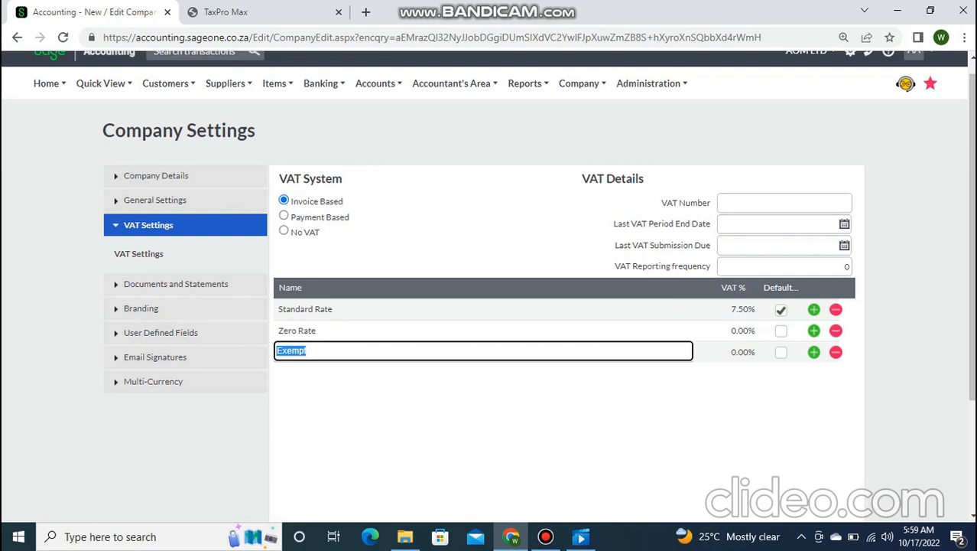
mouse_move(377, 83)
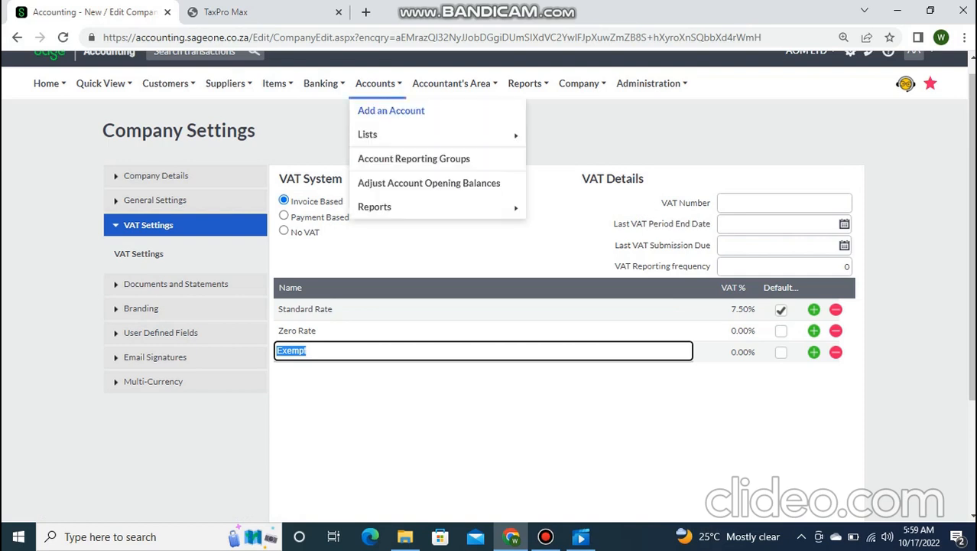
mouse_move(375, 207)
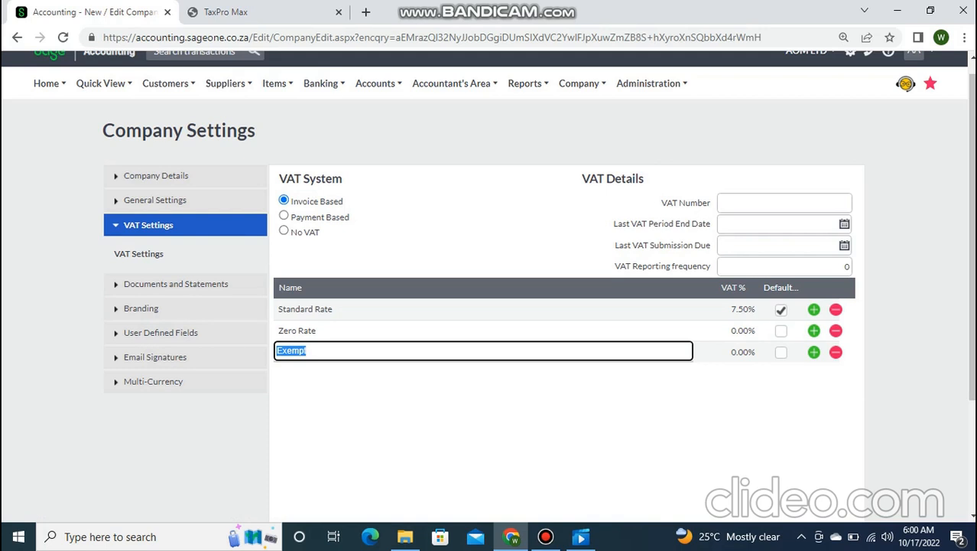
left_click(296, 330)
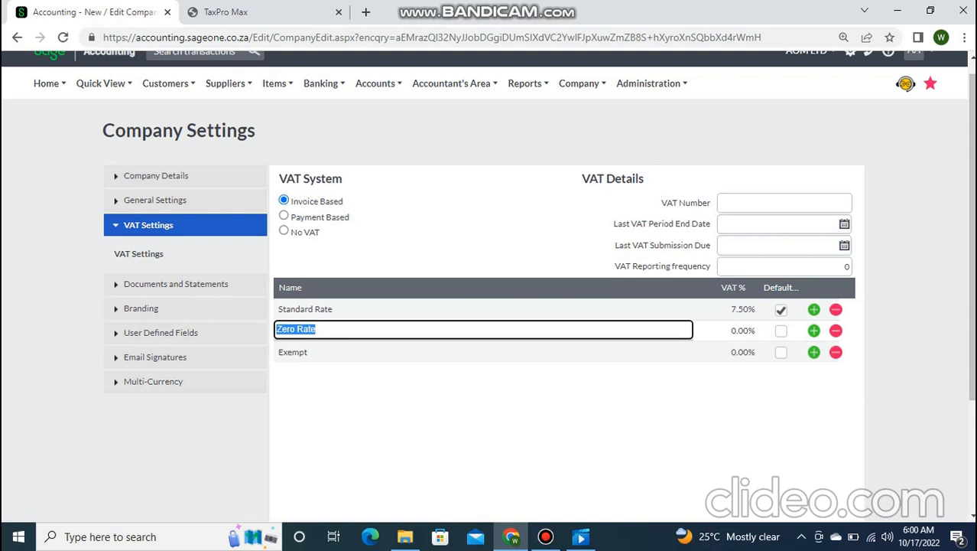
- Confirm the Zero Rate name, set VAT Reporting frequency to 0, and expand Documents and Statements
left_click(176, 284)
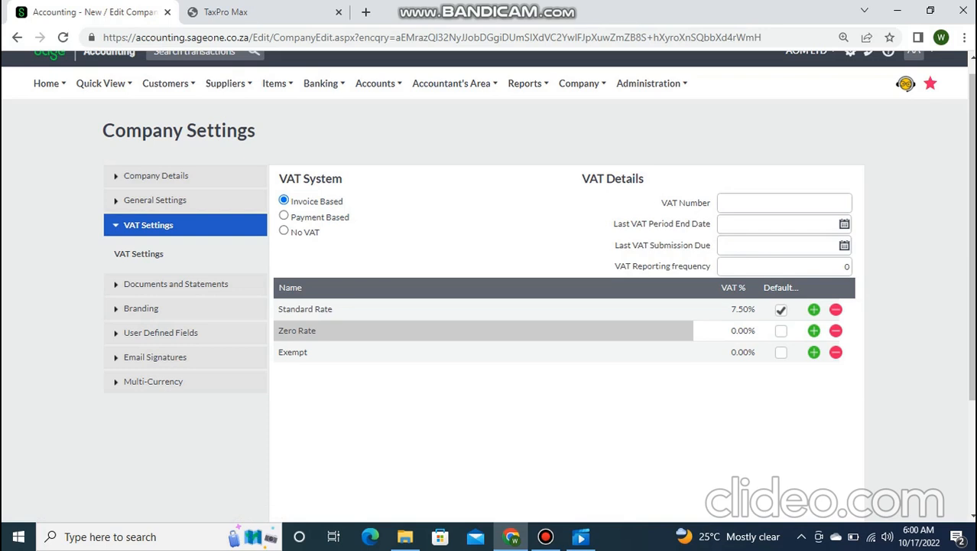
left_click(846, 267)
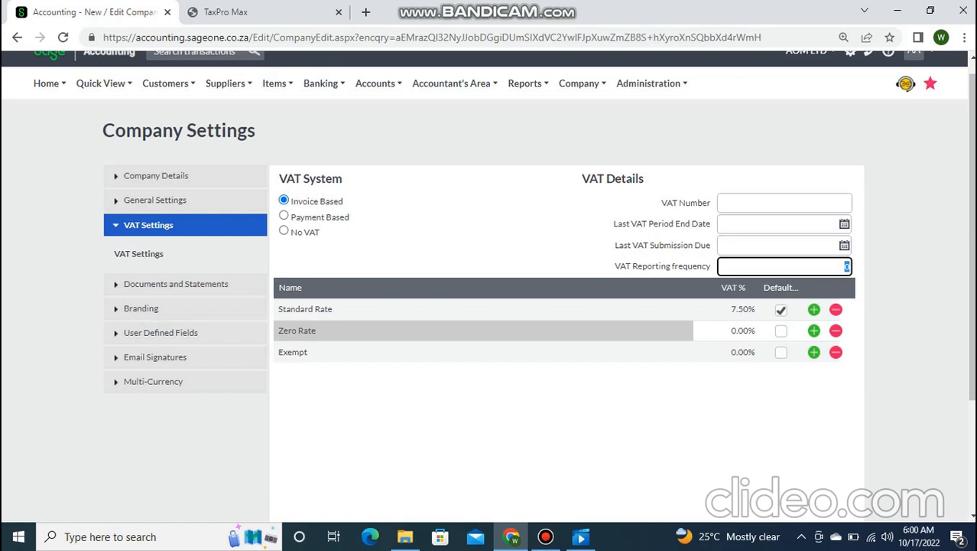
scroll(489, 290, "up", 1)
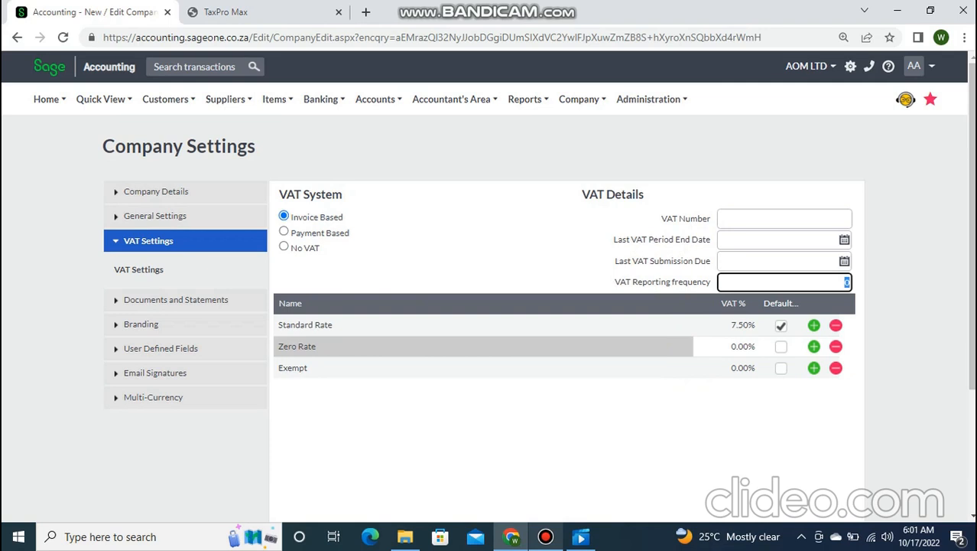
left_click(176, 299)
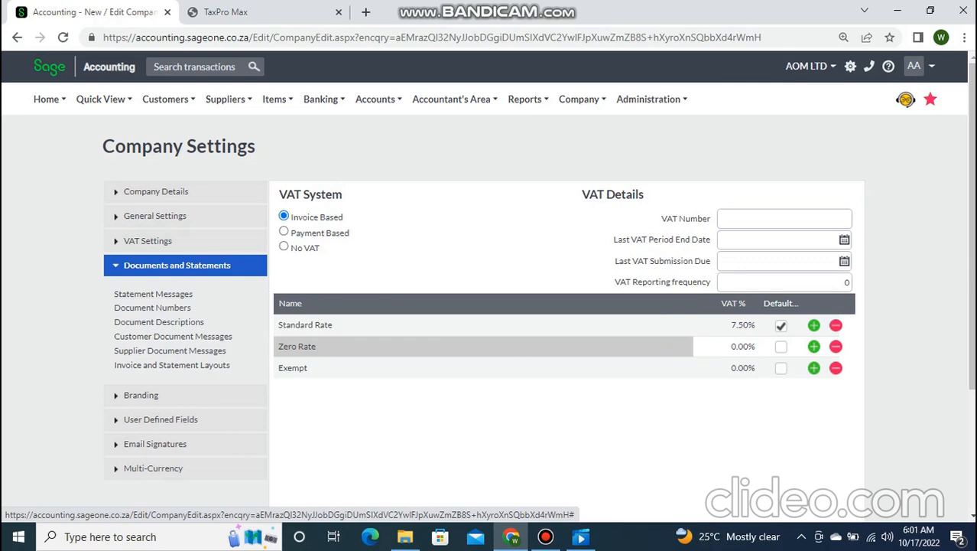
- Look over Statement Messages' Current balance field, then show the Document Numbers settings
left_click(154, 294)
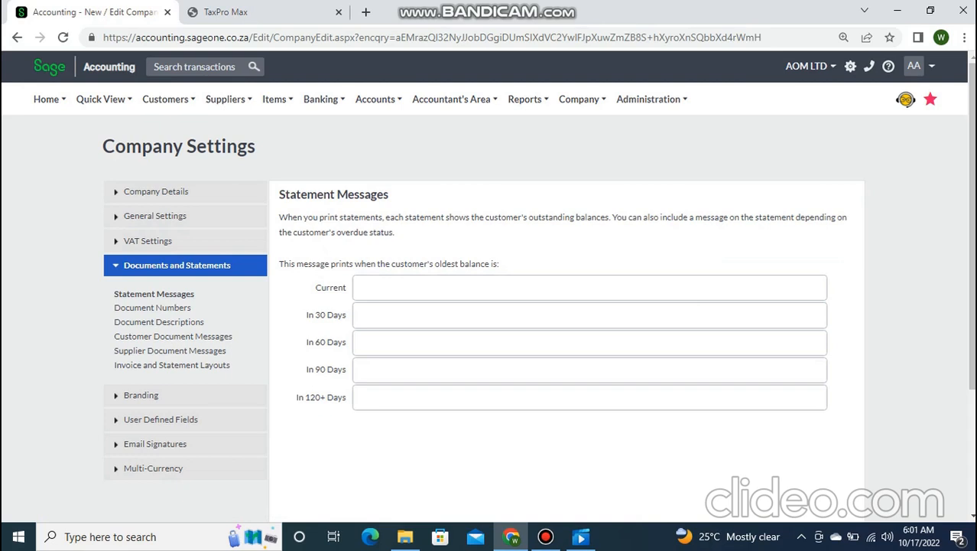
left_click(590, 288)
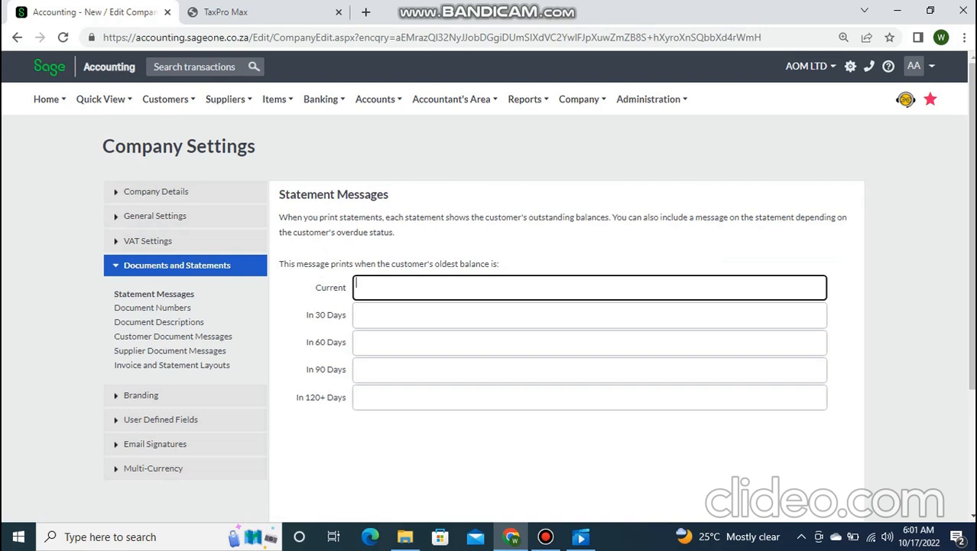
left_click(152, 308)
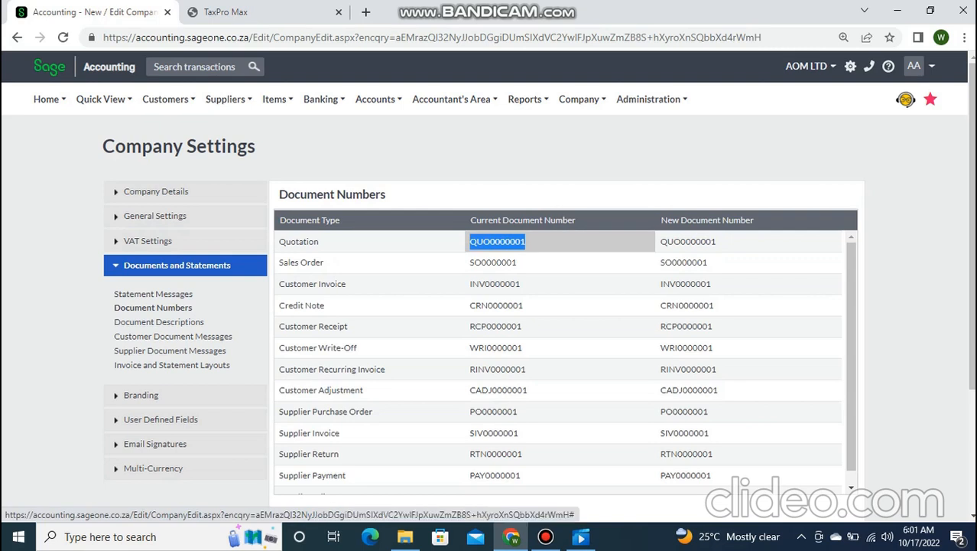
- Enter AOM01 as the new number for the Quotation and Customer Invoice document types
key("Tab")
type("AOM01")
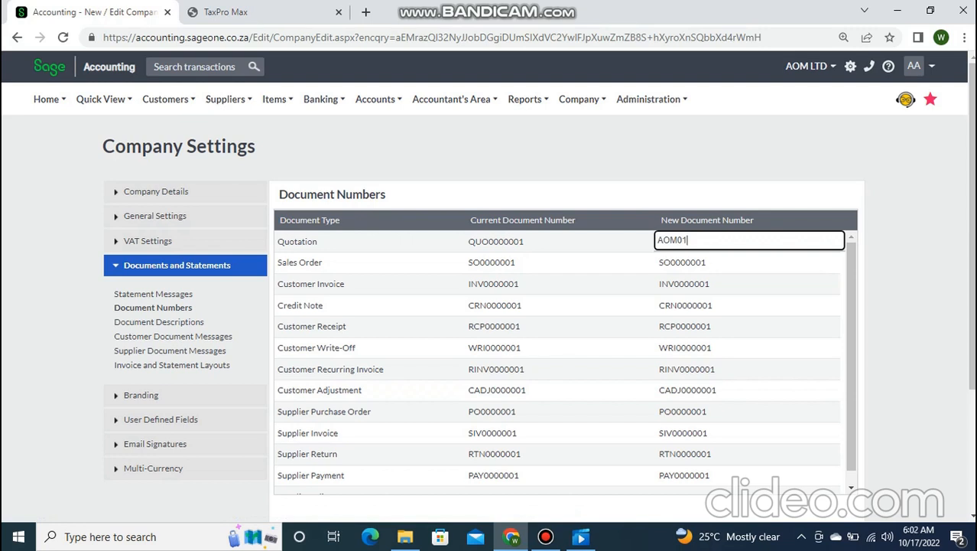
left_click(683, 283)
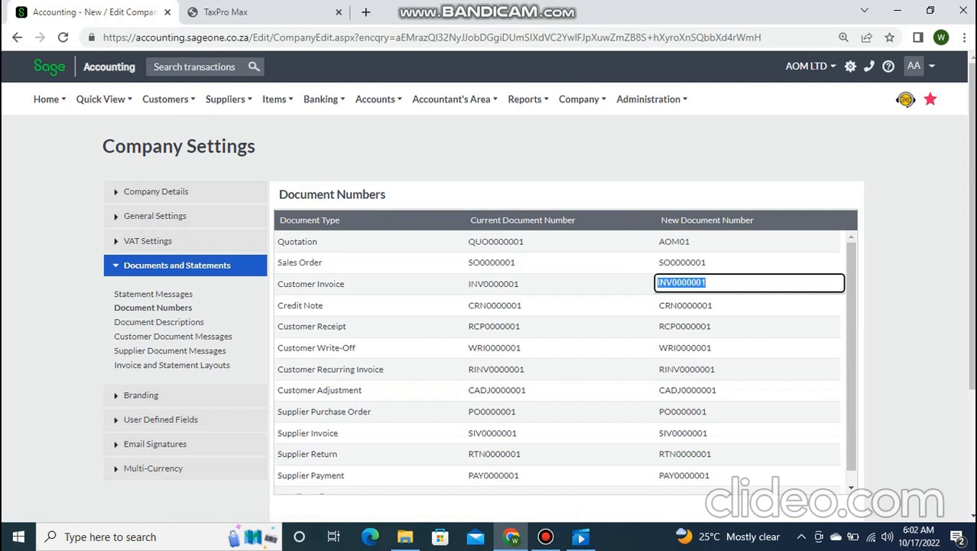
type("AOM01")
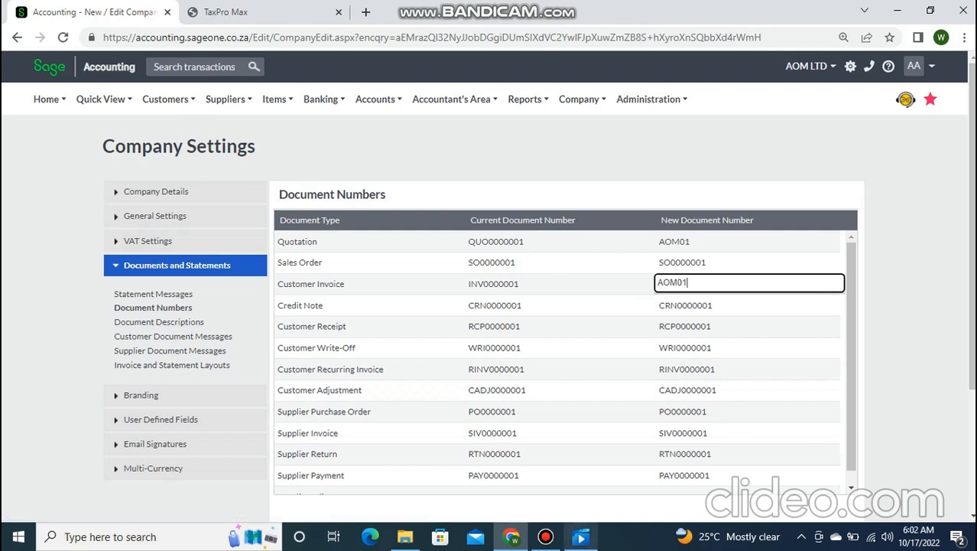
left_click(546, 537)
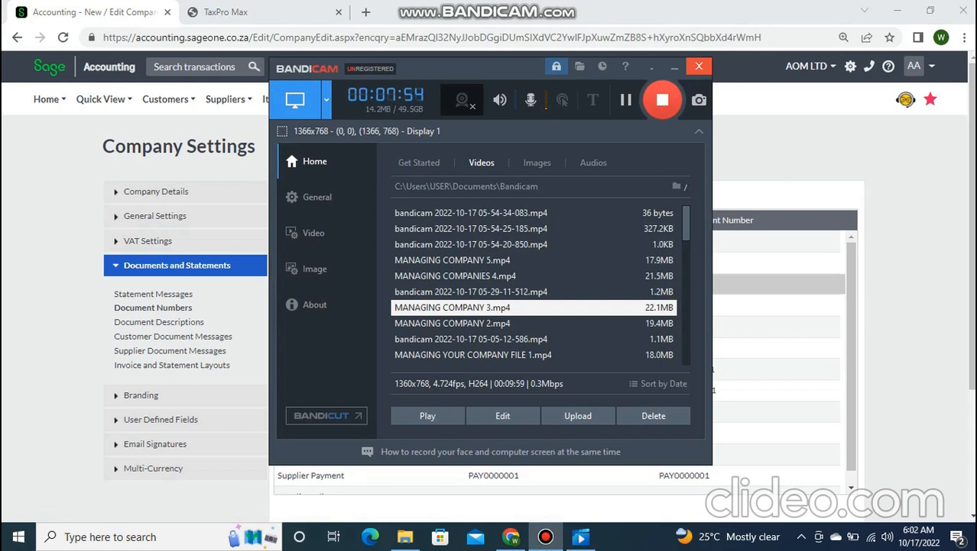
left_click(675, 67)
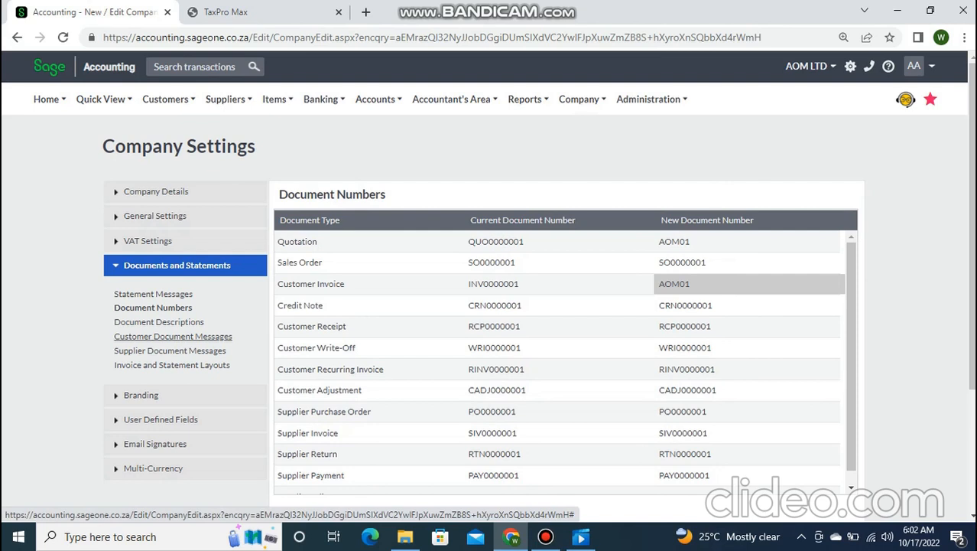
- Move from Supplier Document Messages to the Invoice and Statement Layouts settings
left_click(170, 350)
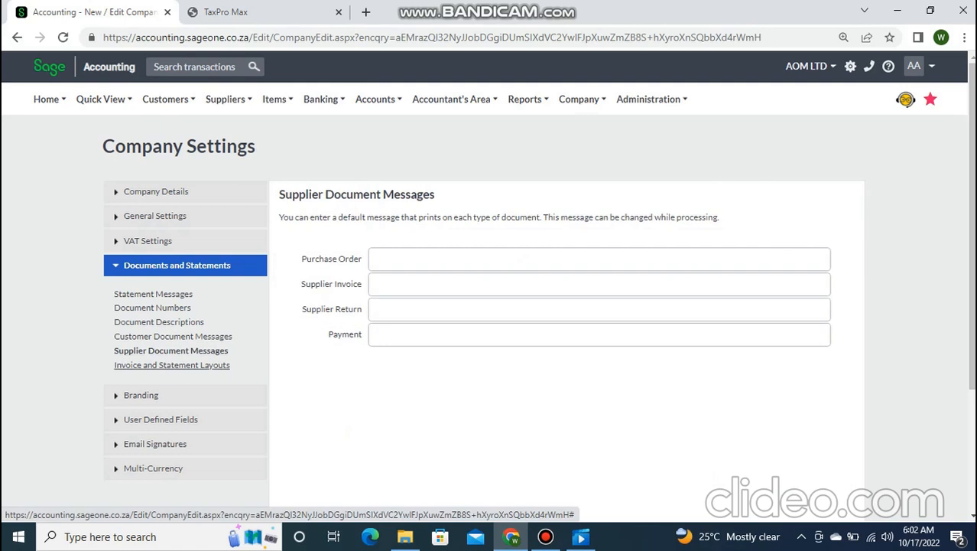
left_click(172, 365)
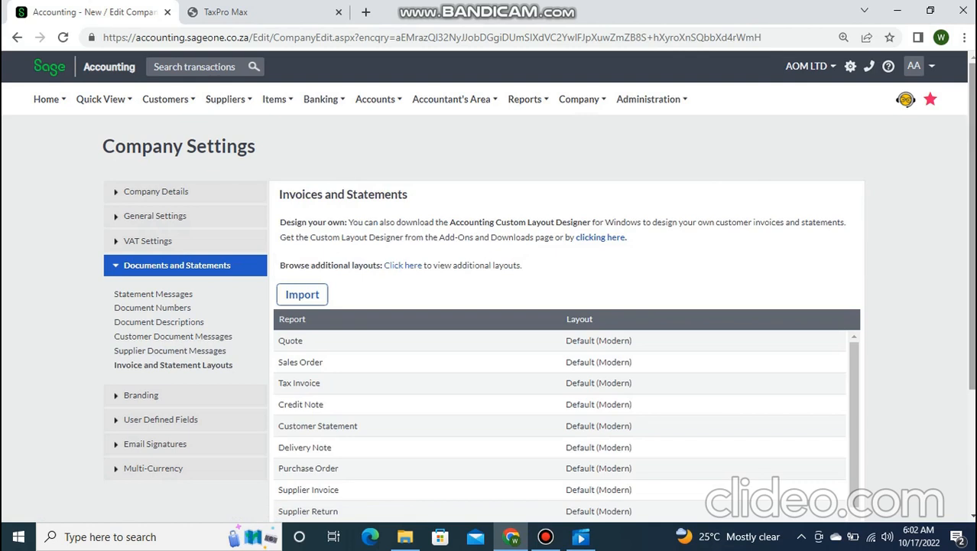
scroll(489, 305, "down", 3)
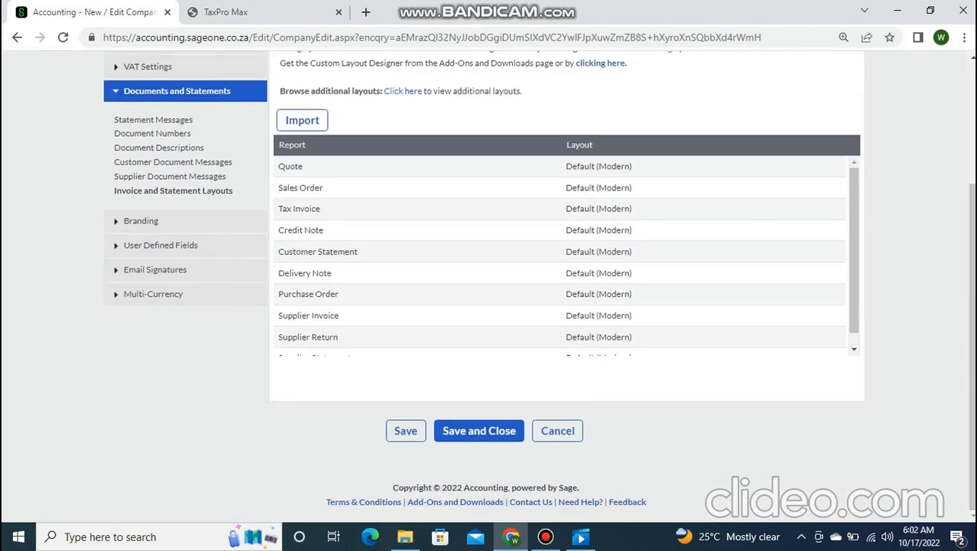
- Browse the Quote layout options and leave it on Default (Modern)
left_click(643, 166)
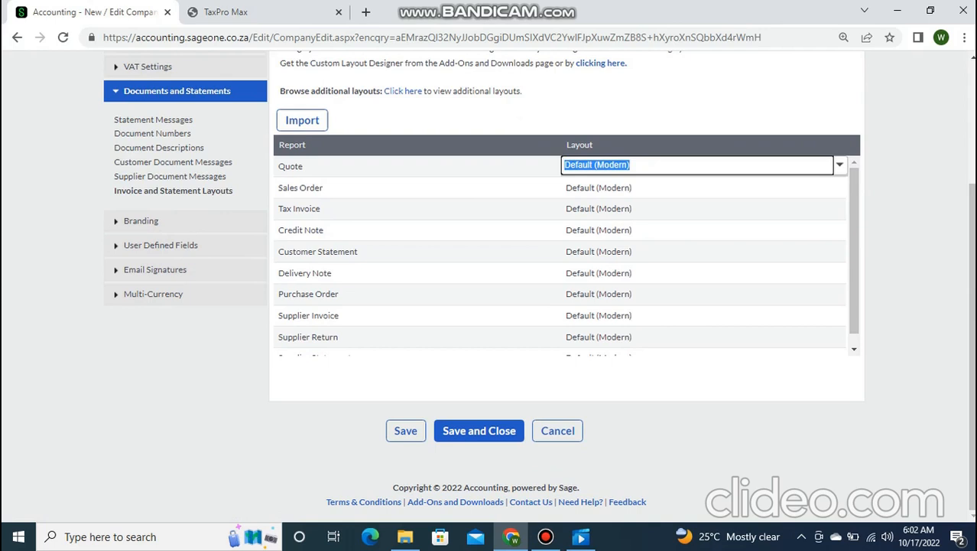
left_click(840, 166)
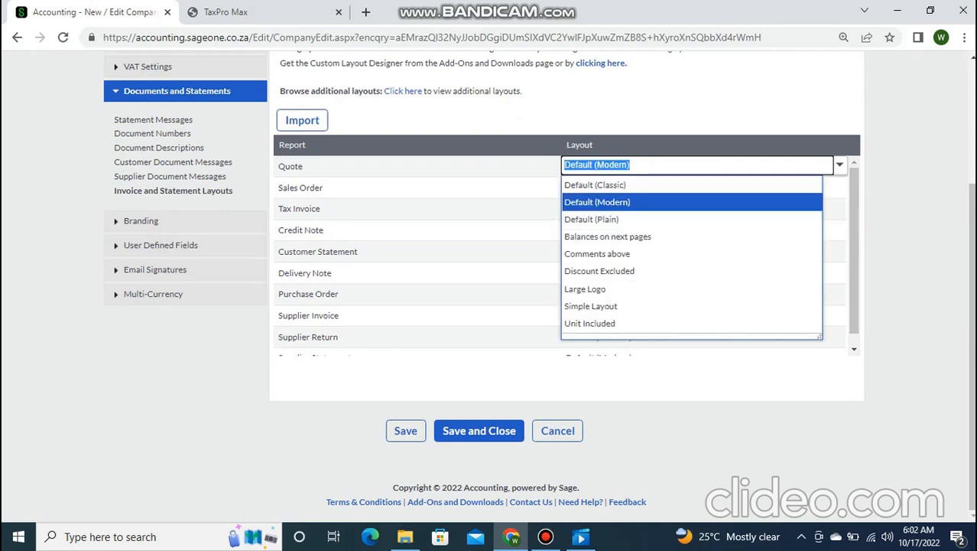
key("Down")
key("Down")
key("Down")
key("Down")
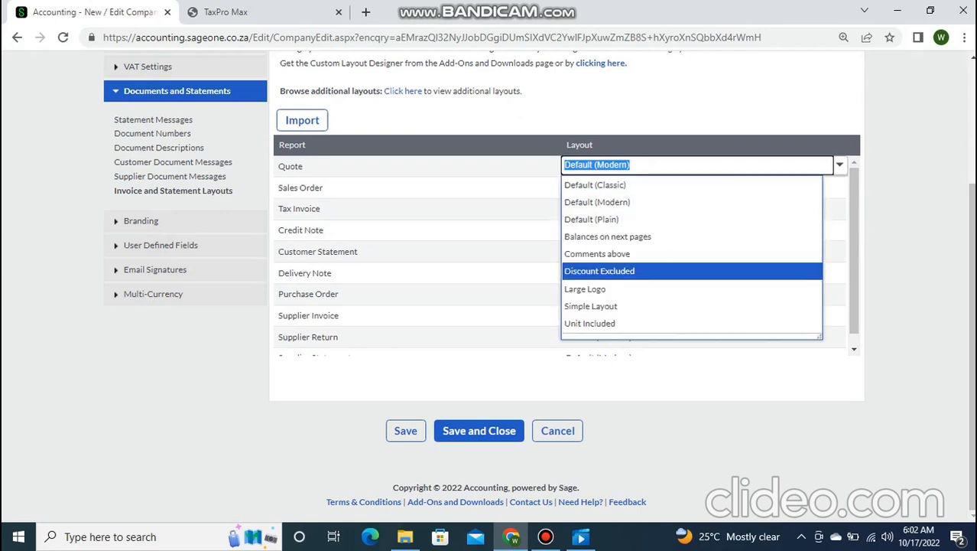
key("Up")
key("Down")
key("Down")
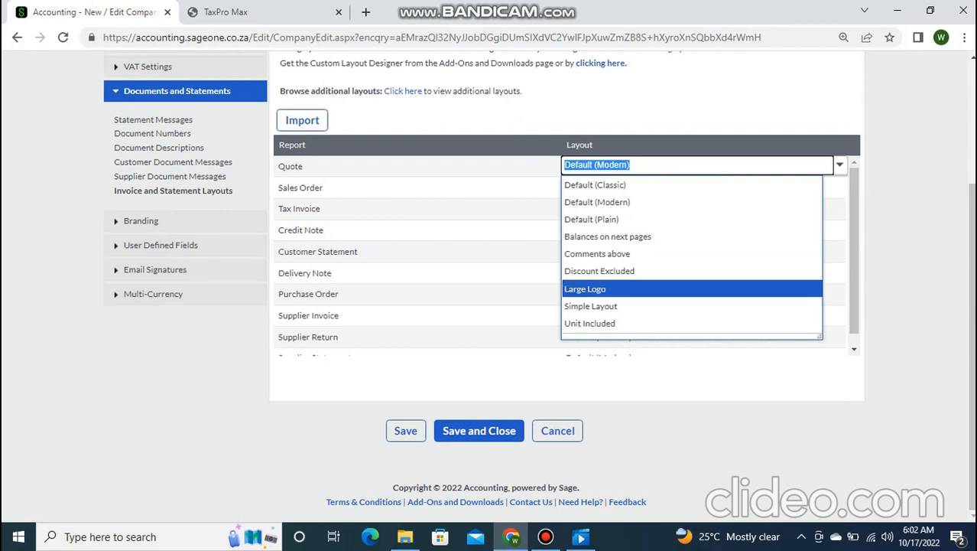
key("Up")
key("Up")
key("Up")
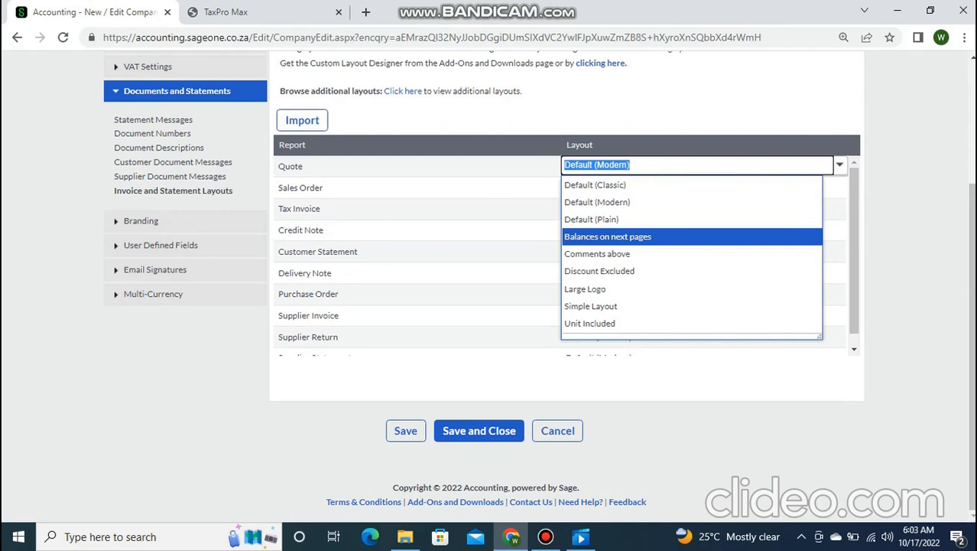
key("Escape")
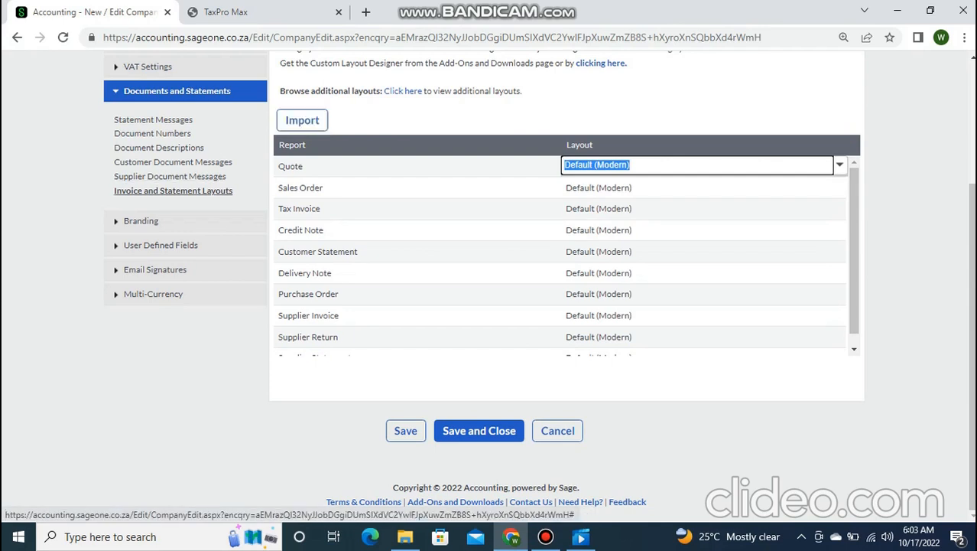
- Check the Company Logo branding page (no logo, position None), then expand User Defined Fields
left_click(140, 220)
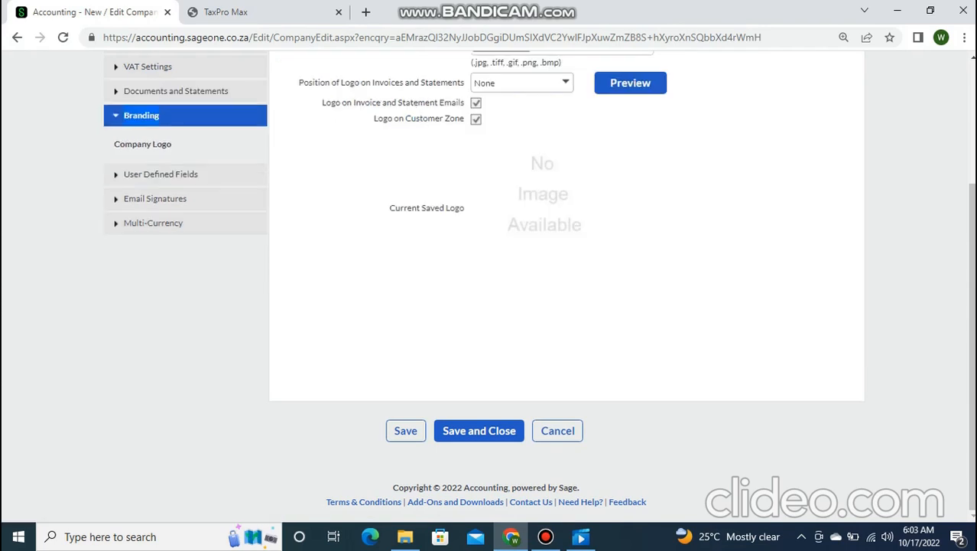
scroll(566, 283, "up", 1)
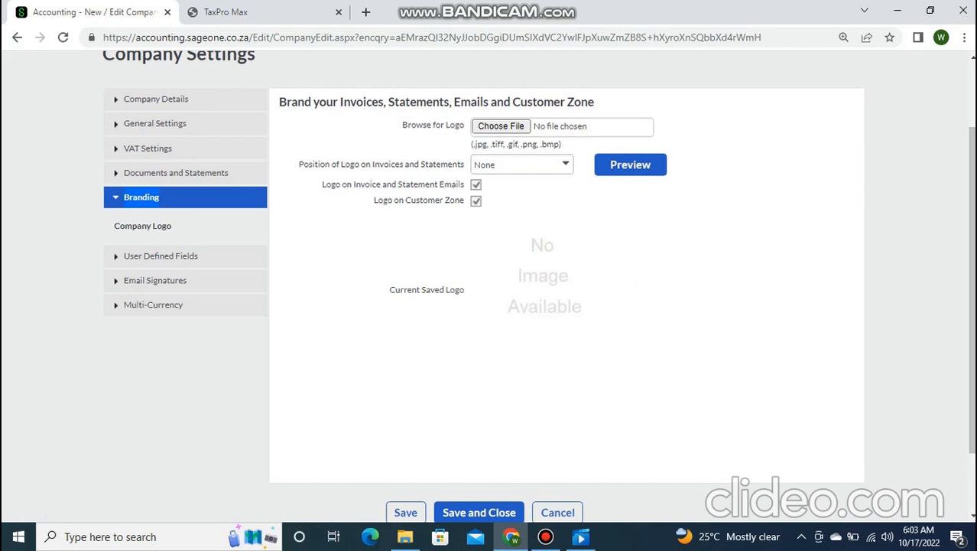
scroll(539, 287, "down", 1)
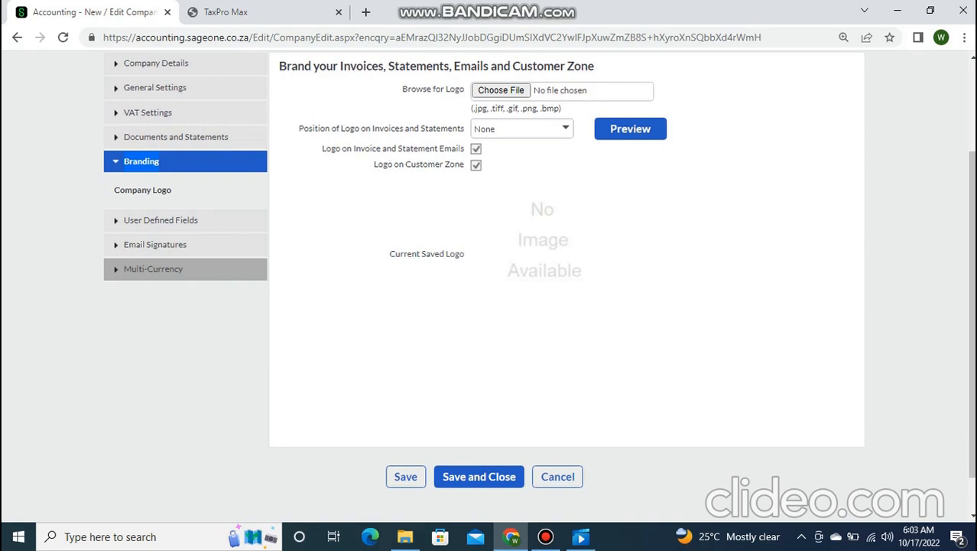
left_click(160, 220)
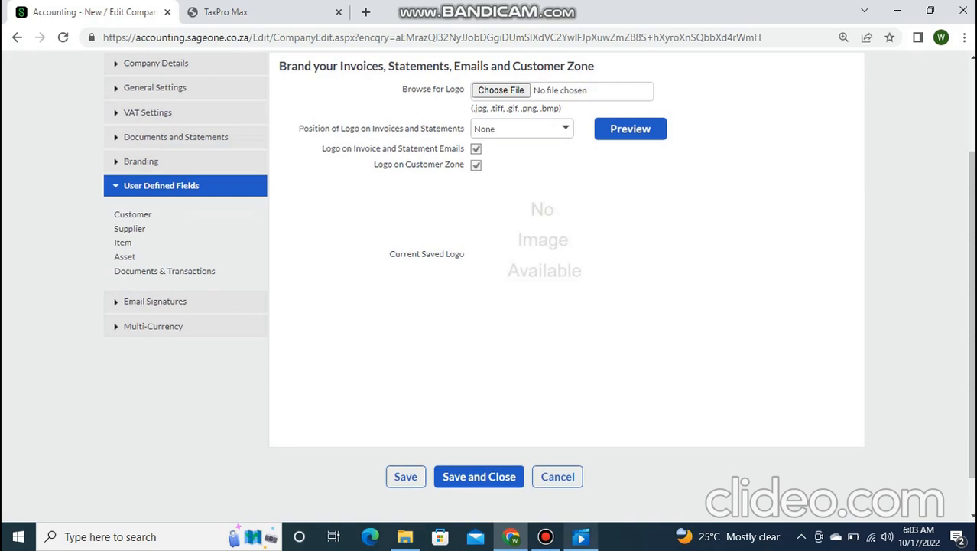
- Show the Customer user defined fields form with text, numeric, yes/no and date fields
left_click(545, 537)
left_click(545, 536)
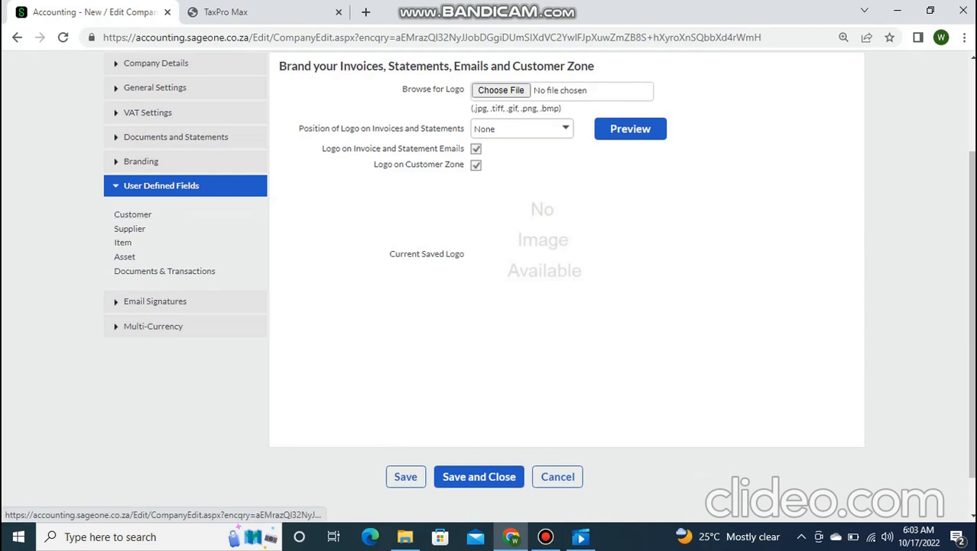
left_click(133, 215)
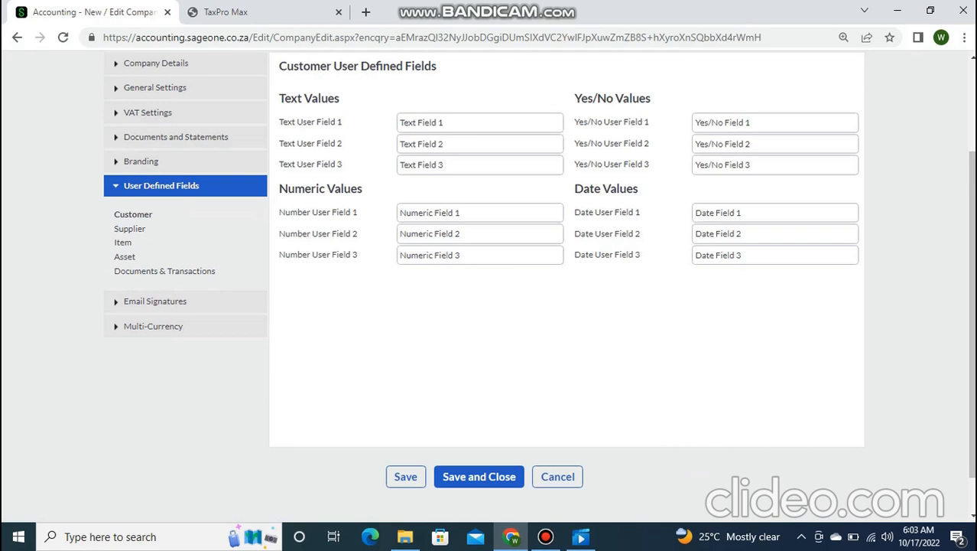
- Label the customer's Text User Field 1 'DATE OF ADMISSION', fixing the typo
left_click(479, 122)
type("DATE OD")
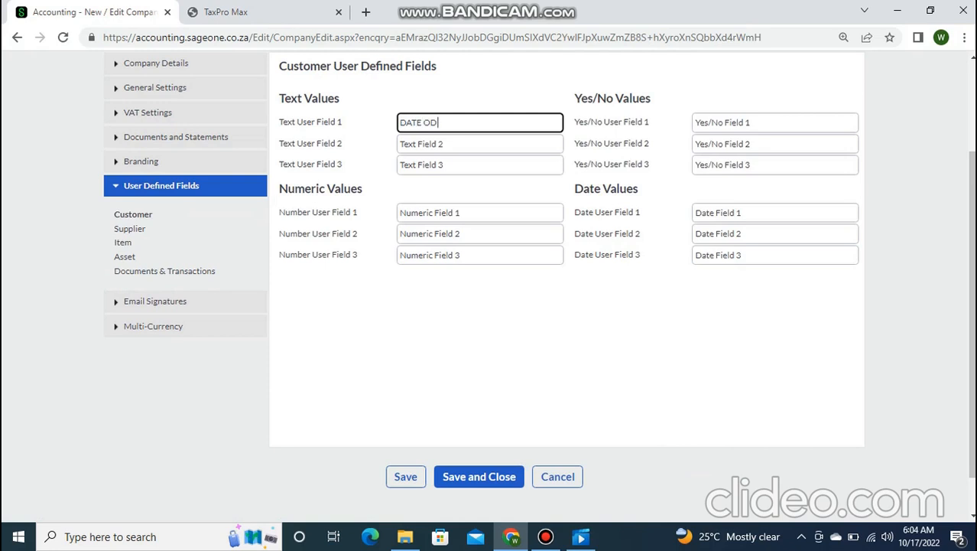
type(" ADMISSION")
left_click(437, 122)
key("BackSpace")
key("BackSpace")
type("F")
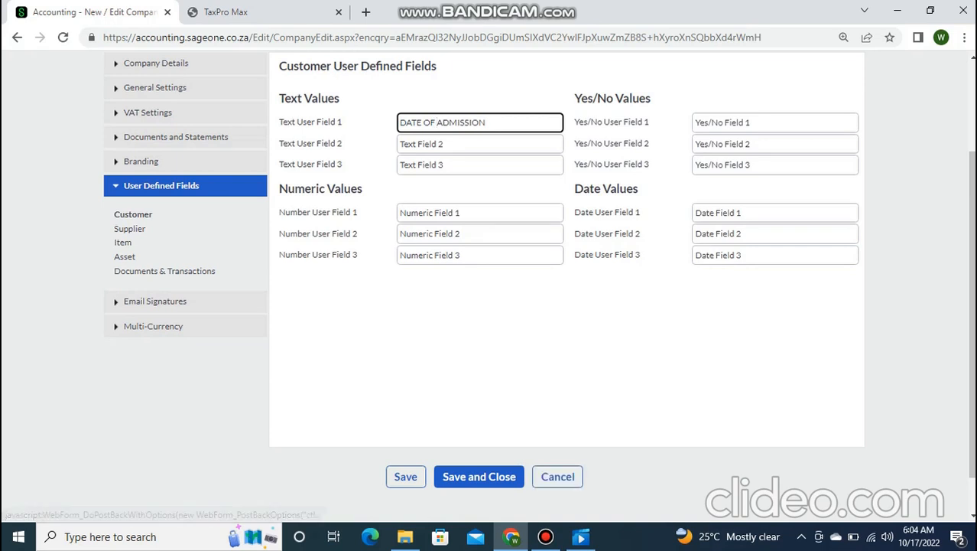
left_click(546, 536)
- Move DATE OF ADMISSION to Date User Field 1, blank Text User Field 1, and view supplier fields
left_click(627, 100)
key("ctrl+c")
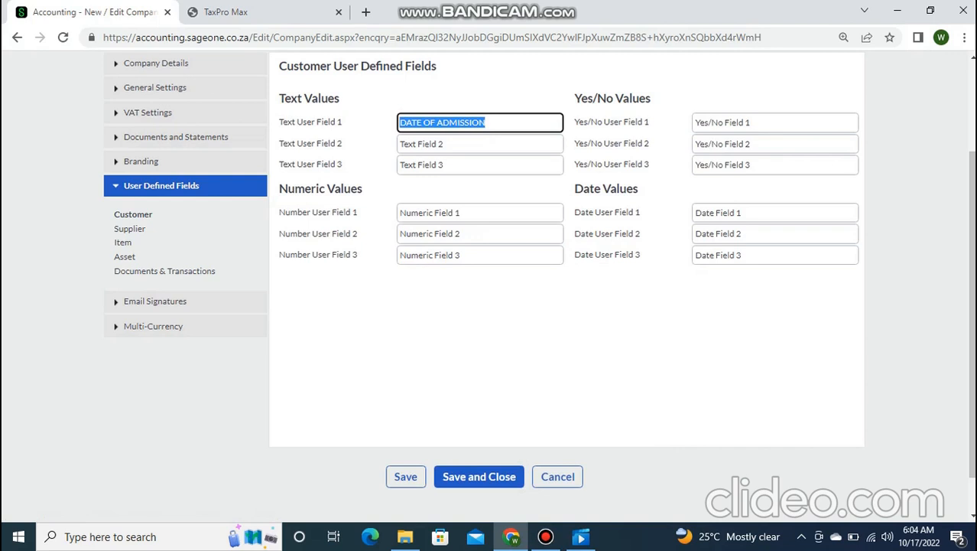
key("BackSpace")
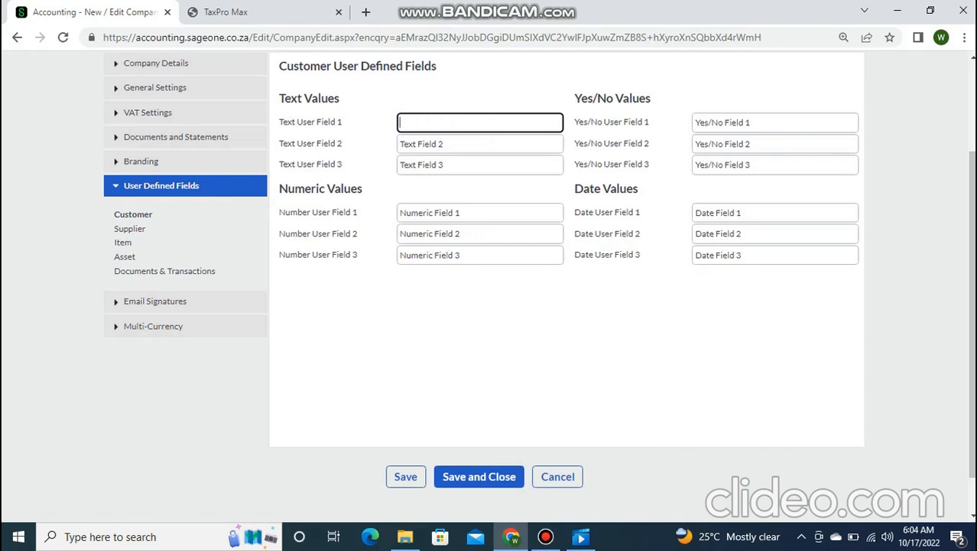
left_click(765, 213)
key("ctrl+v")
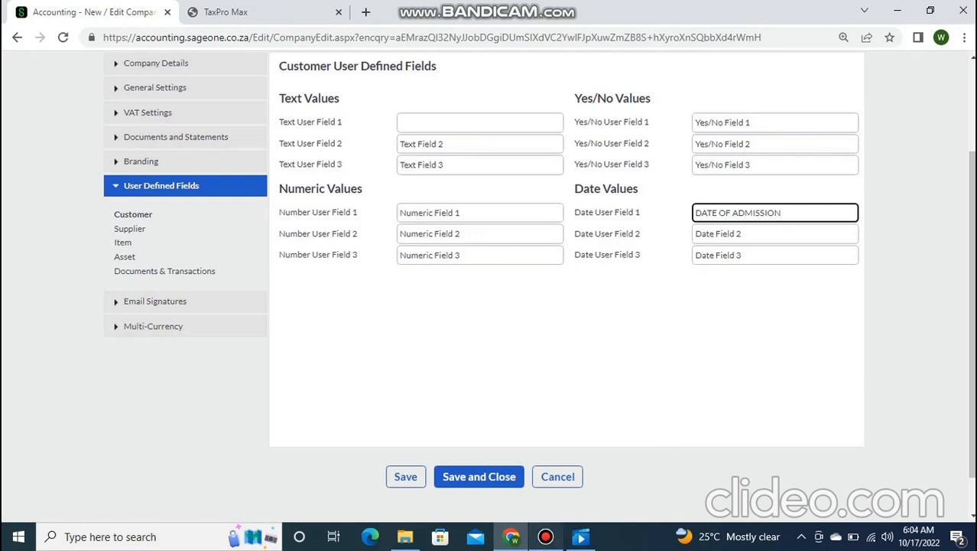
left_click(545, 537)
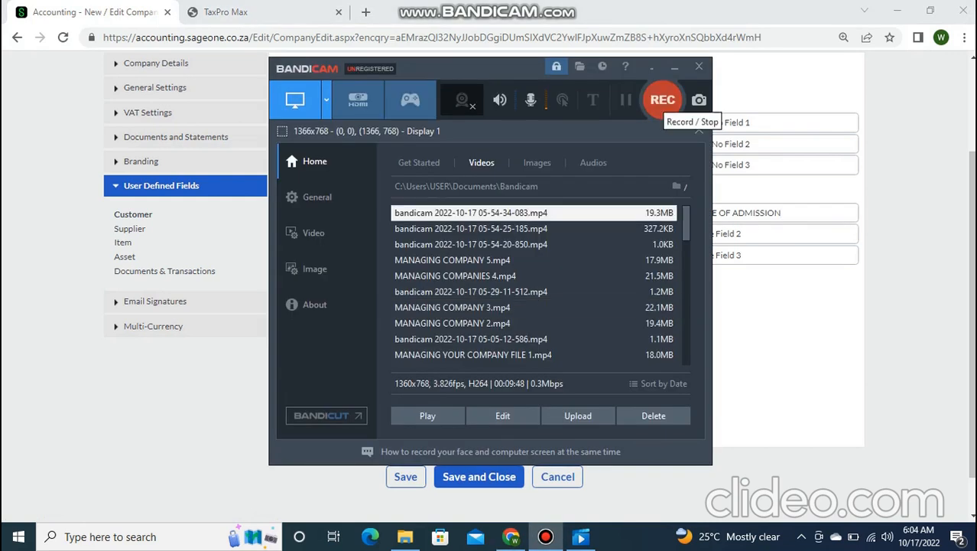
left_click(674, 67)
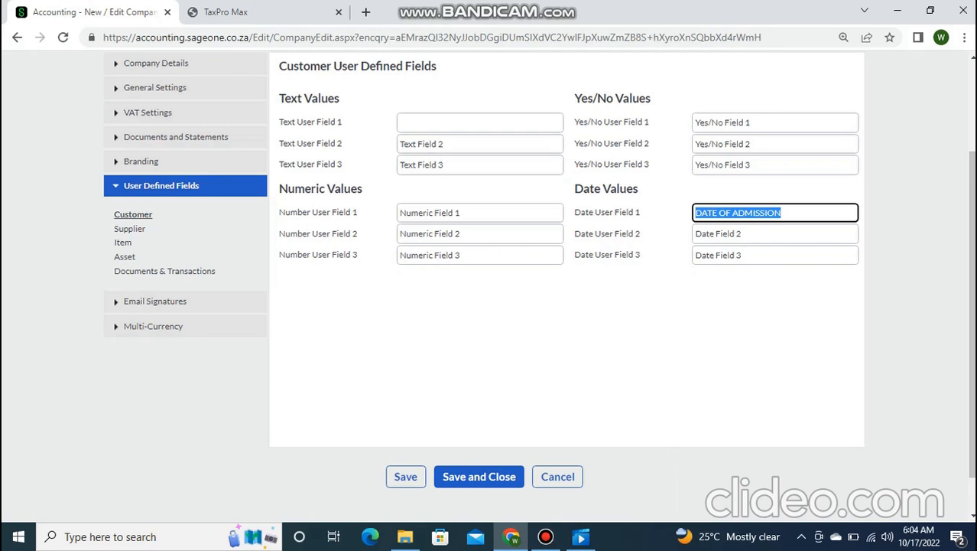
left_click(129, 229)
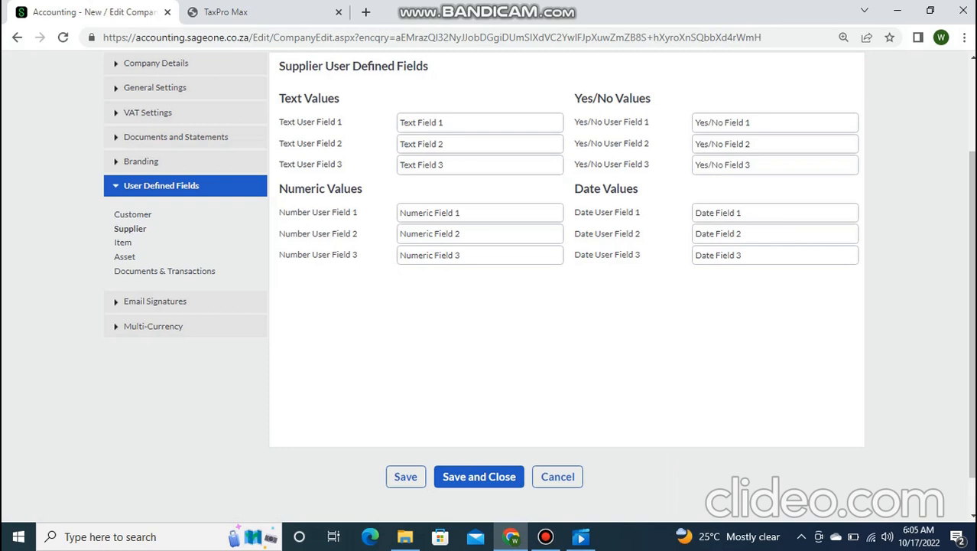
- Look over the supplier fields, then display the Item user defined fields
left_click(775, 122)
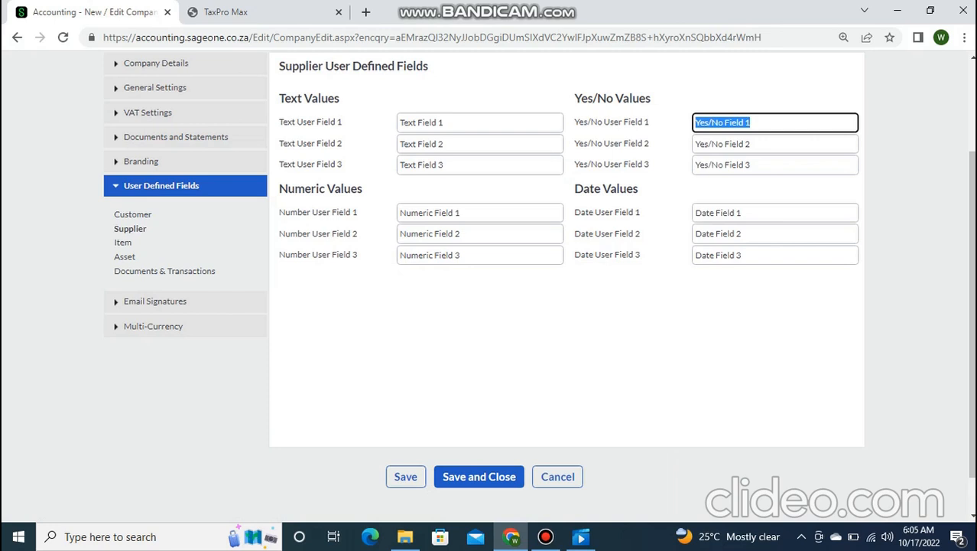
scroll(539, 275, "up", 2)
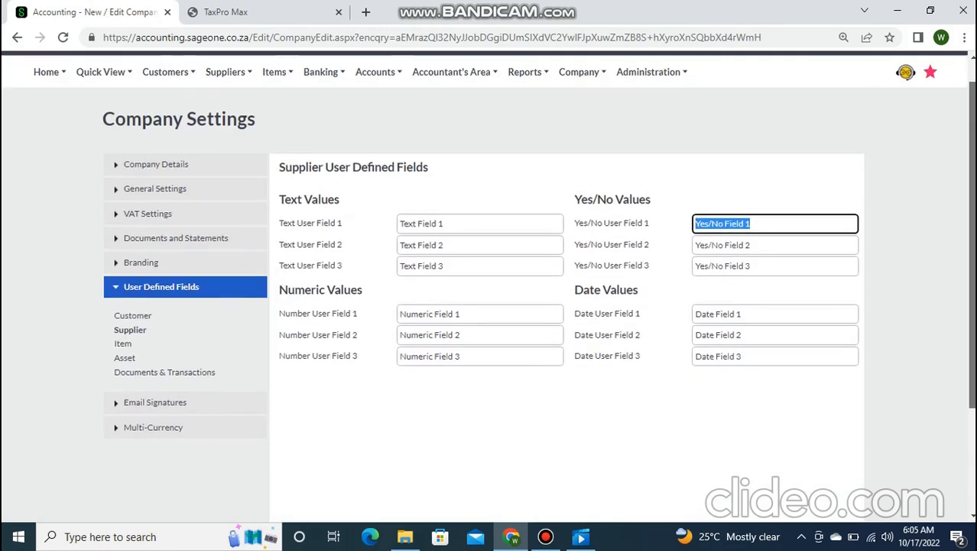
mouse_move(579, 81)
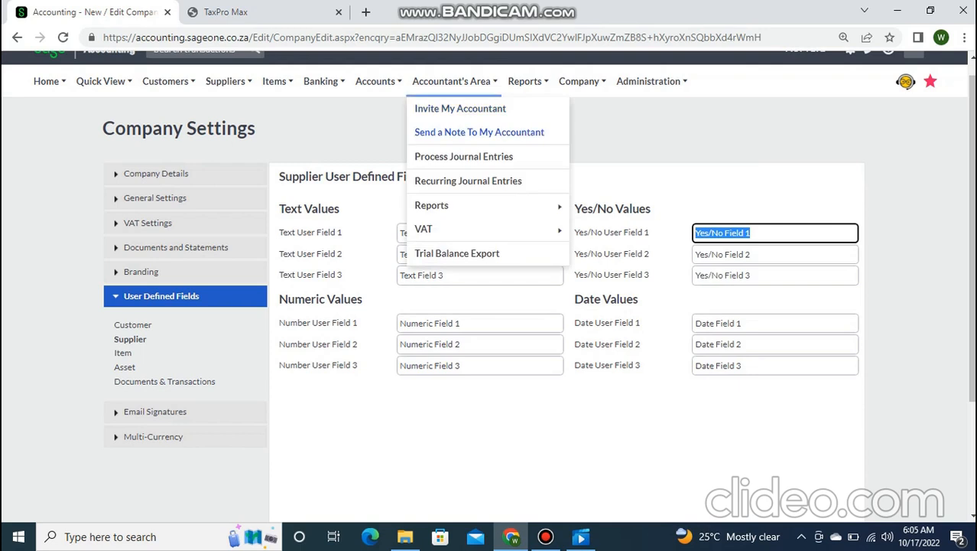
mouse_move(454, 82)
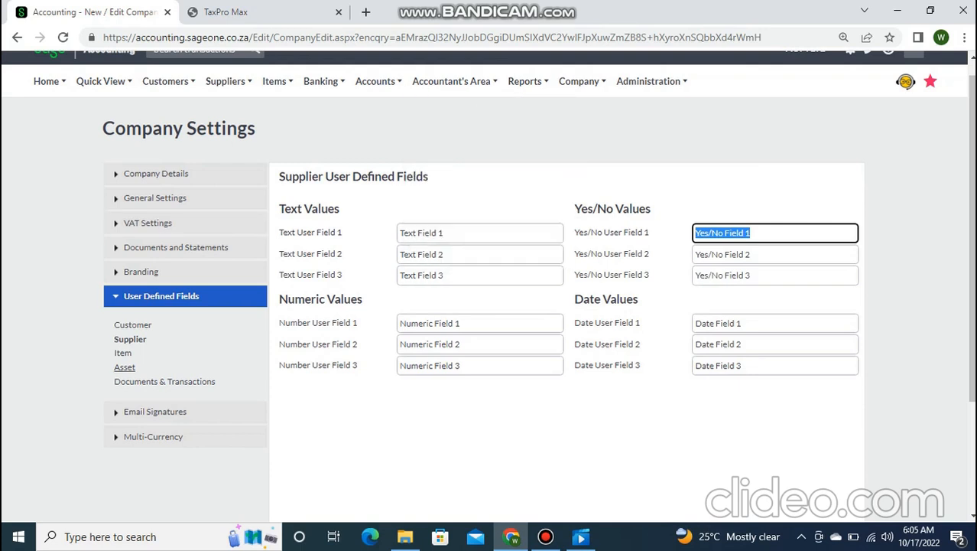
left_click(123, 352)
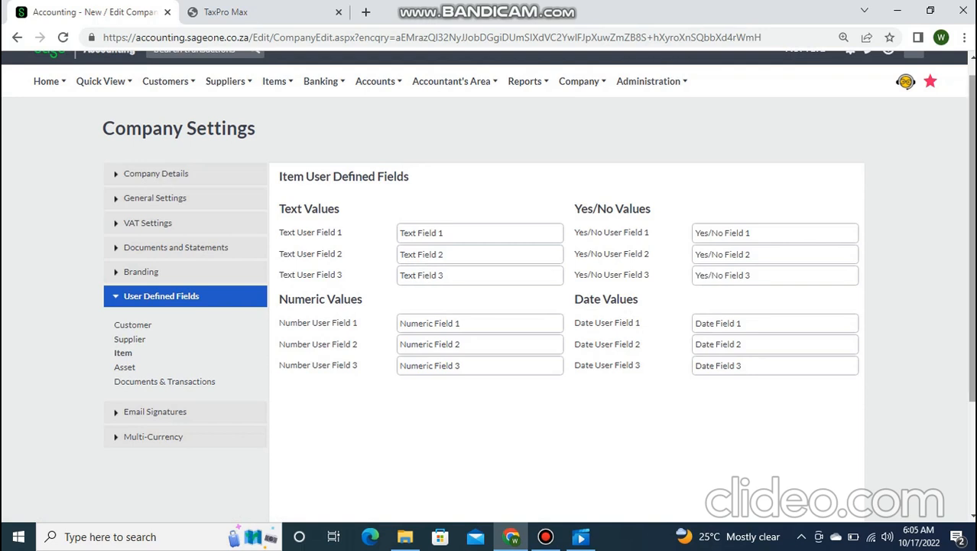
- Show the Asset fields, then scroll through the Documents & Transactions user defined fields
scroll(164, 346, "down", 1)
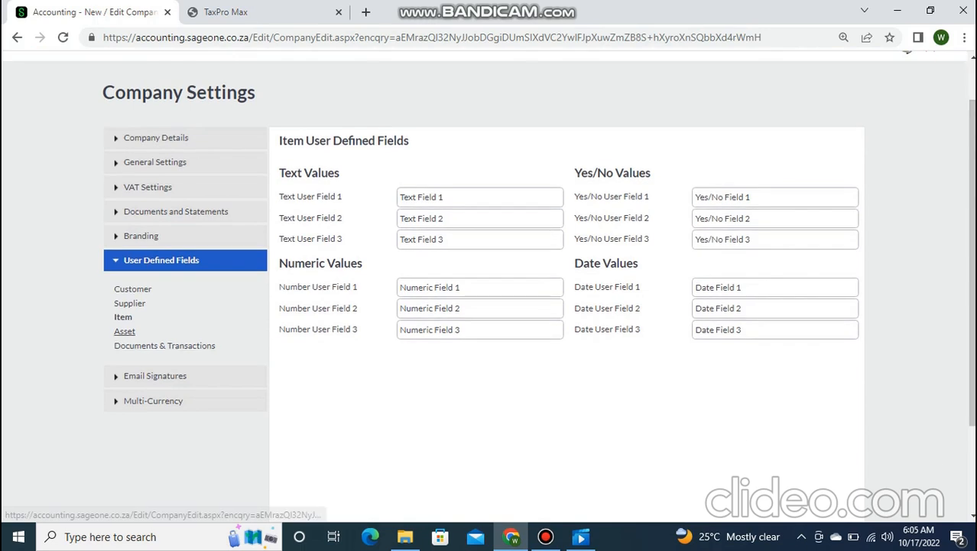
left_click(125, 331)
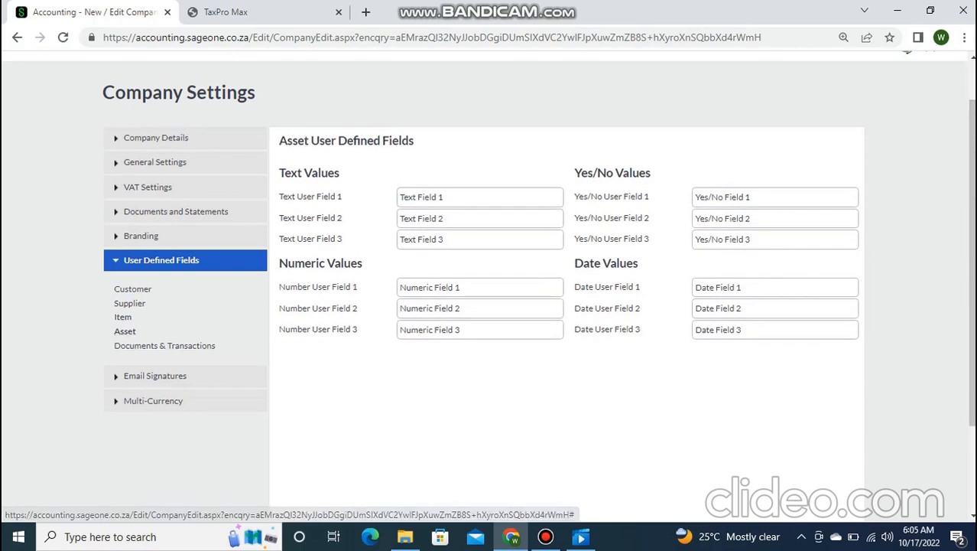
left_click(164, 345)
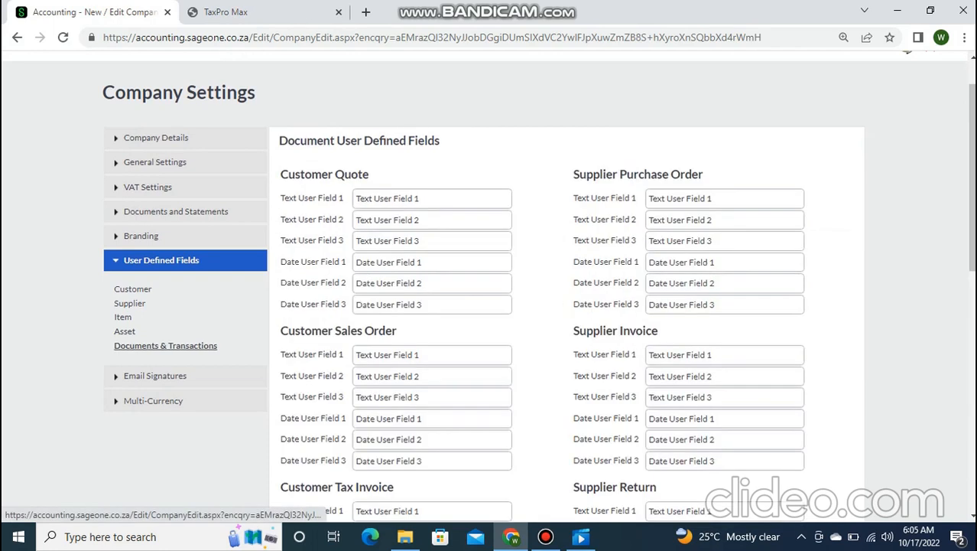
scroll(489, 291, "down", 4)
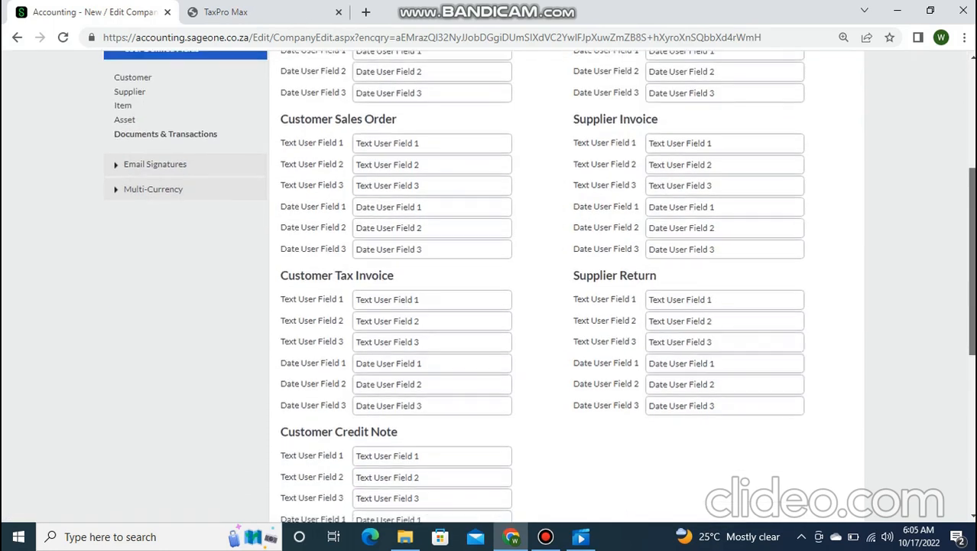
scroll(490, 290, "up", 1)
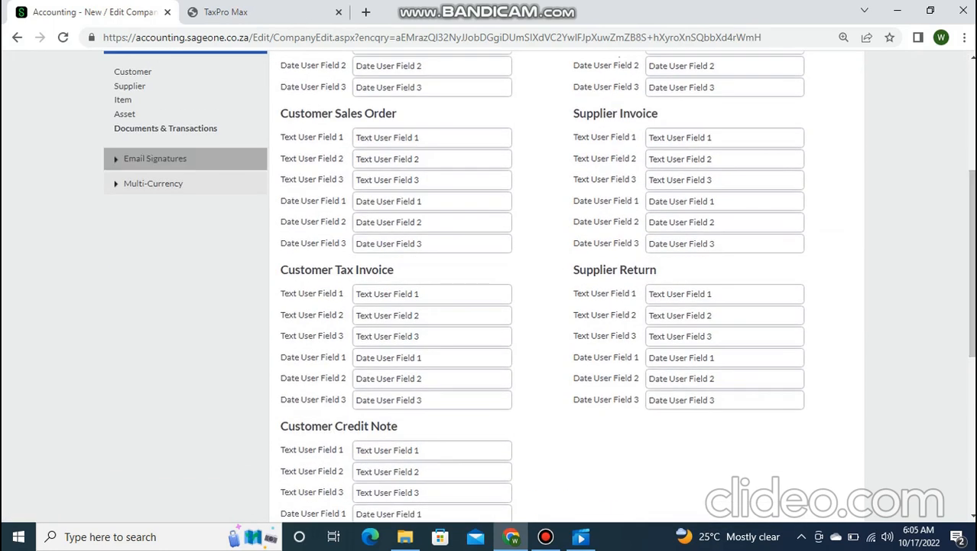
left_click(546, 537)
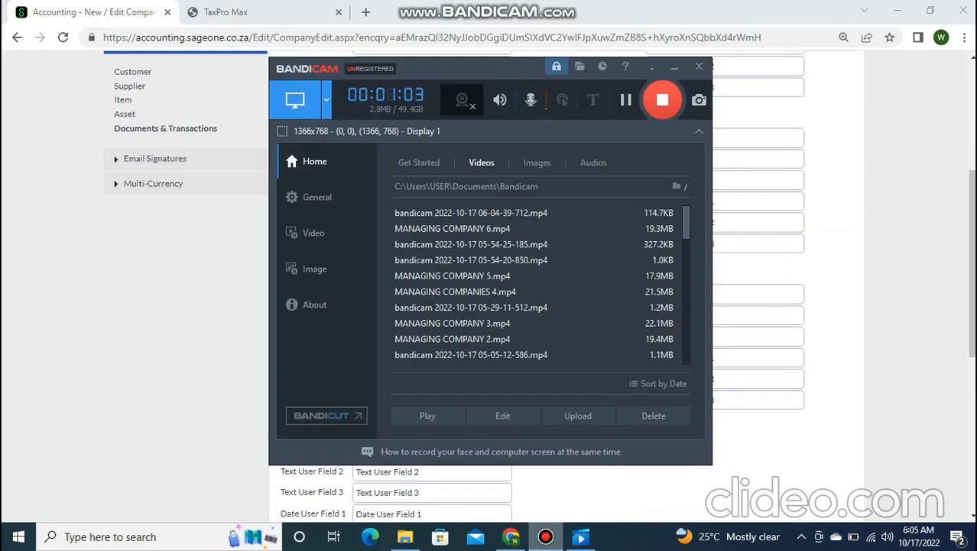
left_click(545, 537)
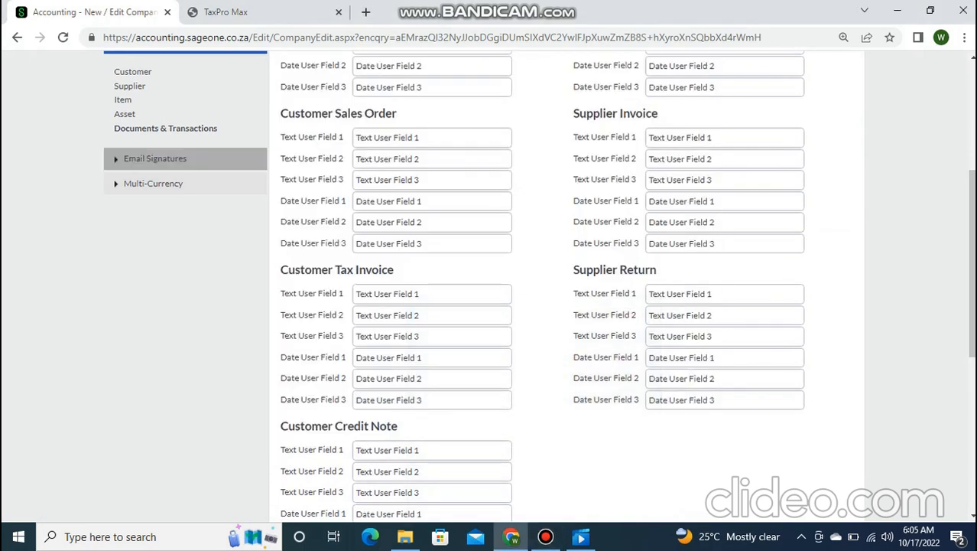
- View Email Signatures, then the Multi-Currency page stating the module isn't activated
left_click(155, 158)
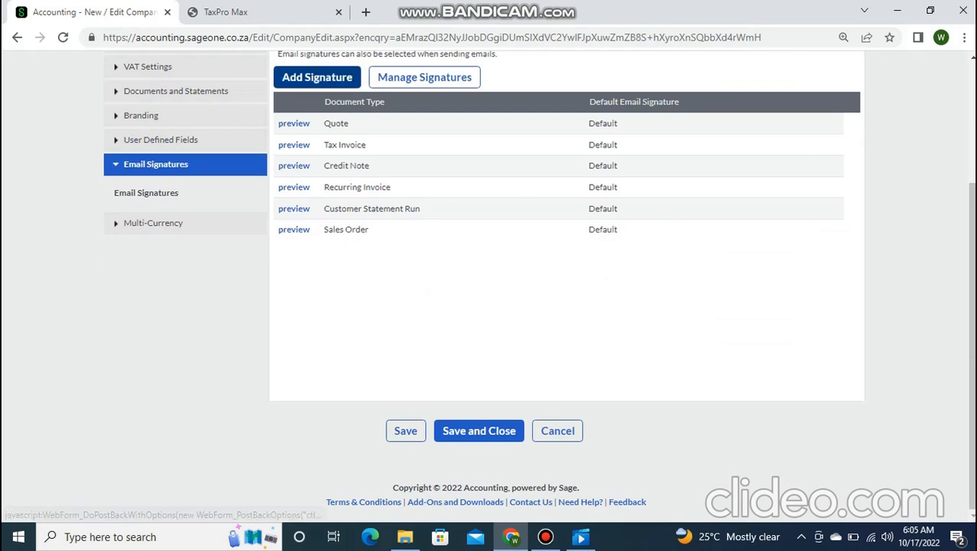
scroll(971, 306, "up", 1)
scroll(972, 306, "up", 2)
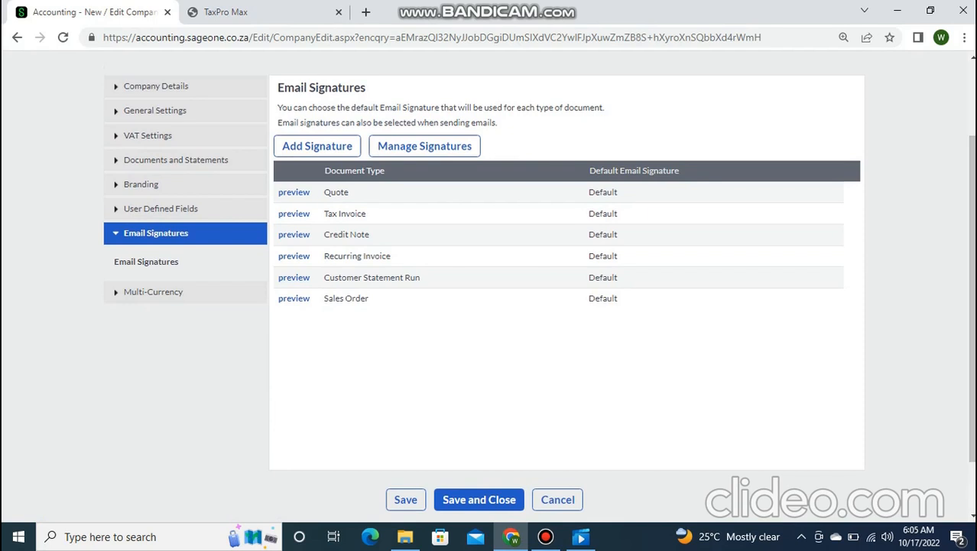
left_click(153, 292)
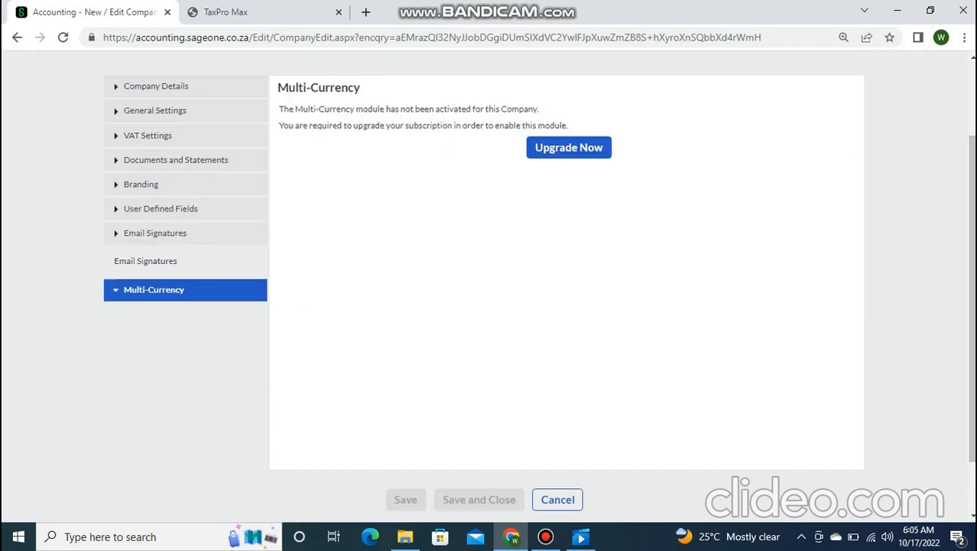
scroll(540, 285, "up", 2)
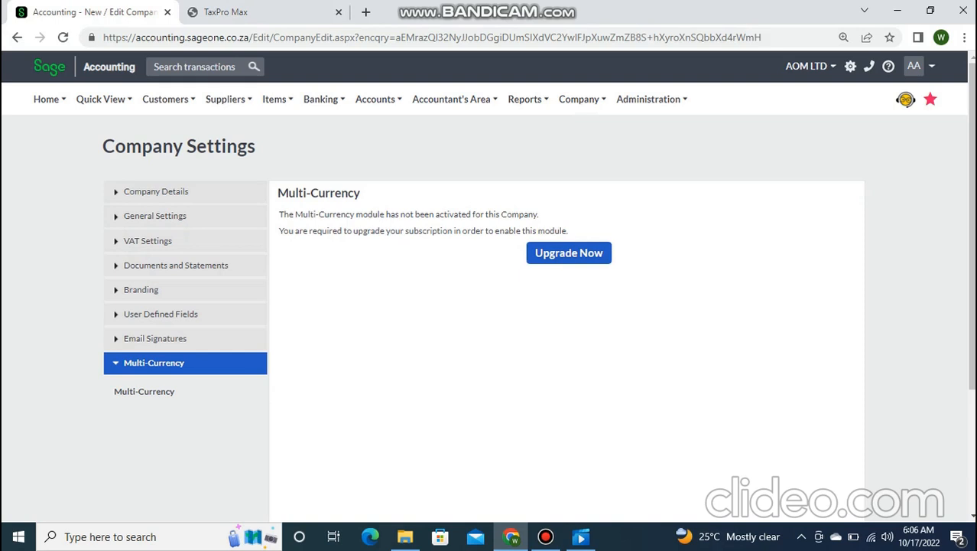
- Go to the Supplier Purchase Orders list under Suppliers > Transactions
mouse_move(228, 99)
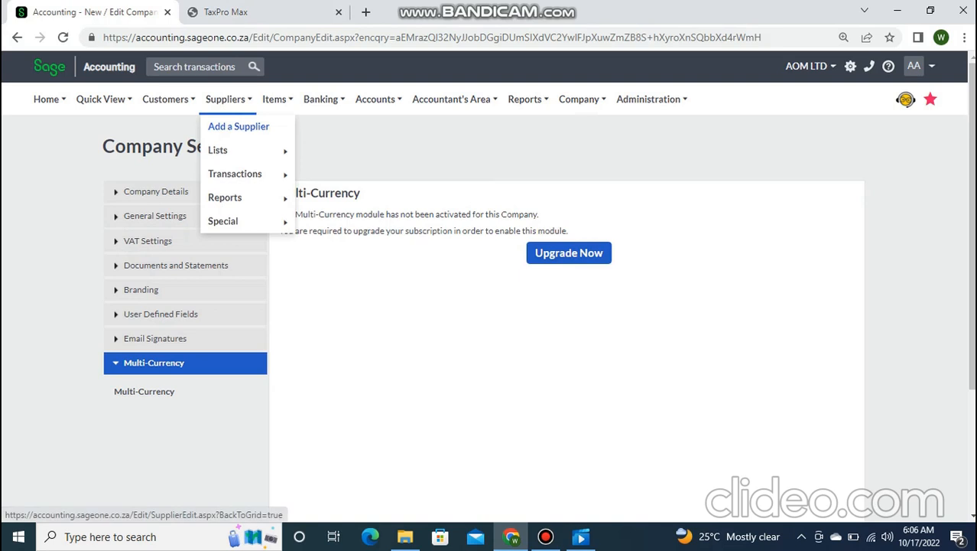
mouse_move(235, 173)
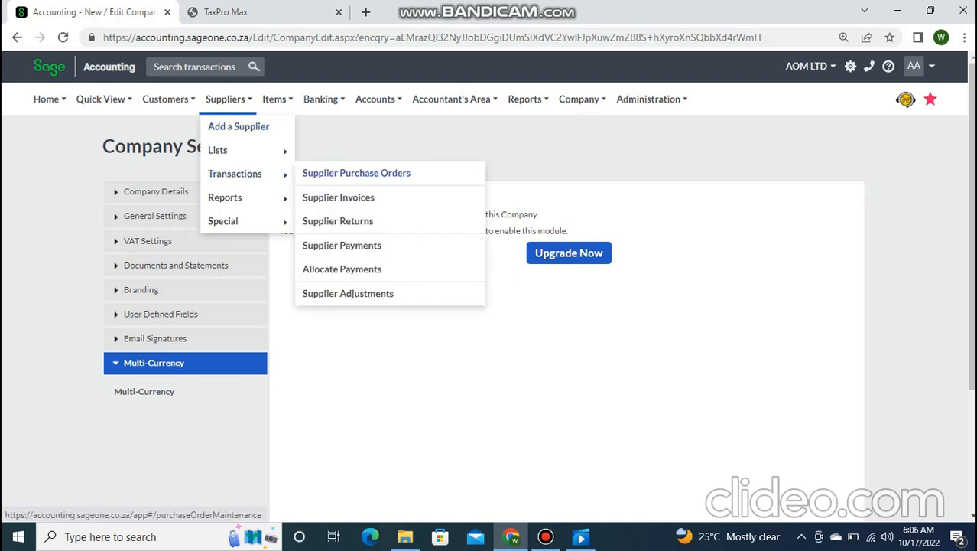
left_click(342, 244)
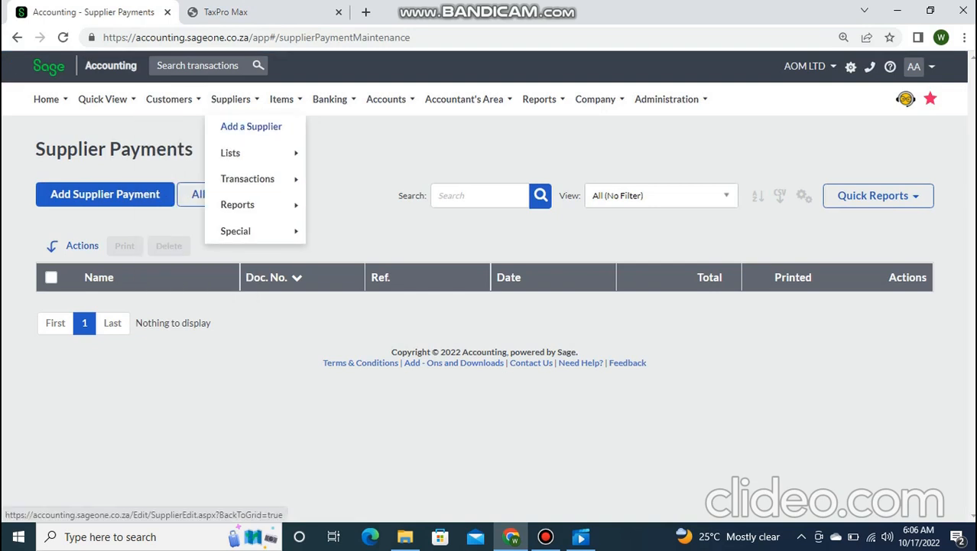
mouse_move(247, 178)
left_click(374, 177)
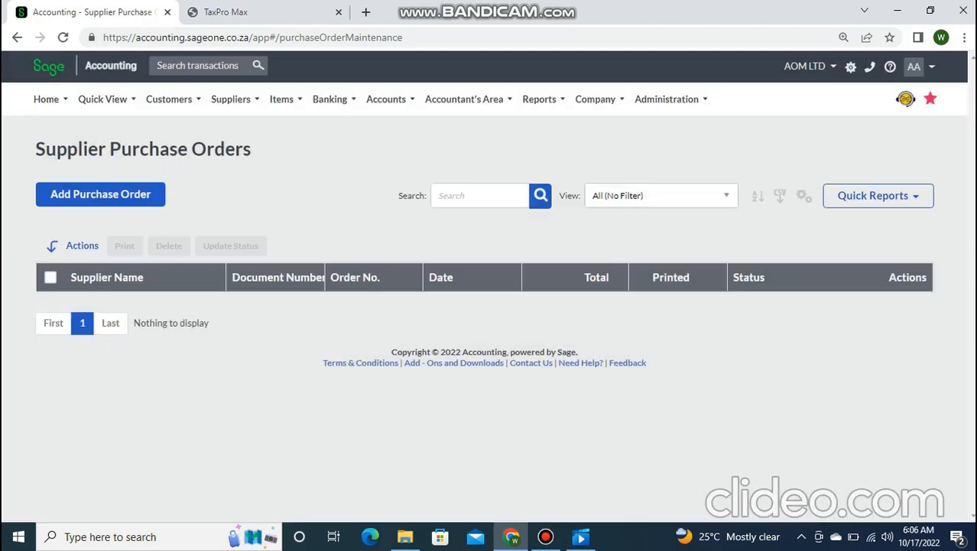
- Start purchase order PO0000001 and scroll through the blank form
left_click(100, 194)
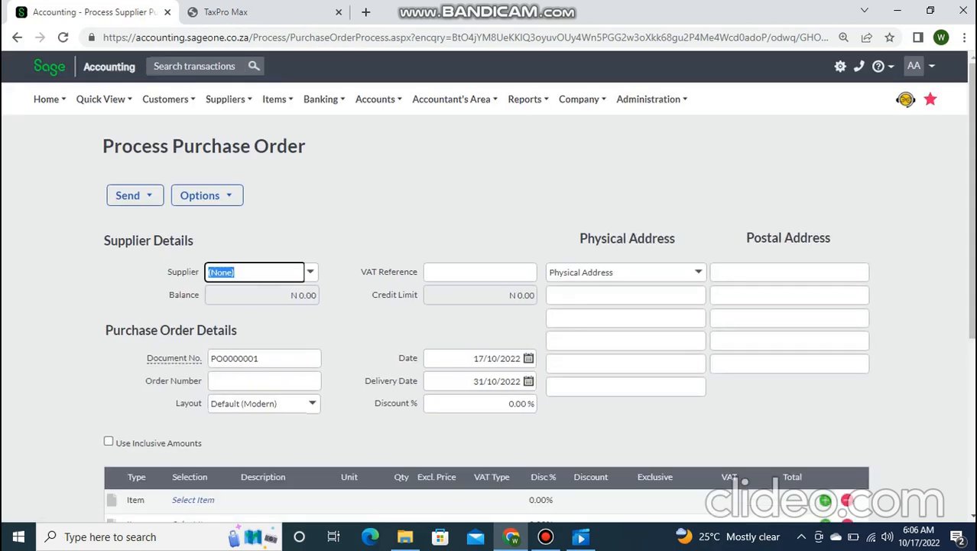
scroll(488, 287, "down", 2)
scroll(488, 286, "down", 1)
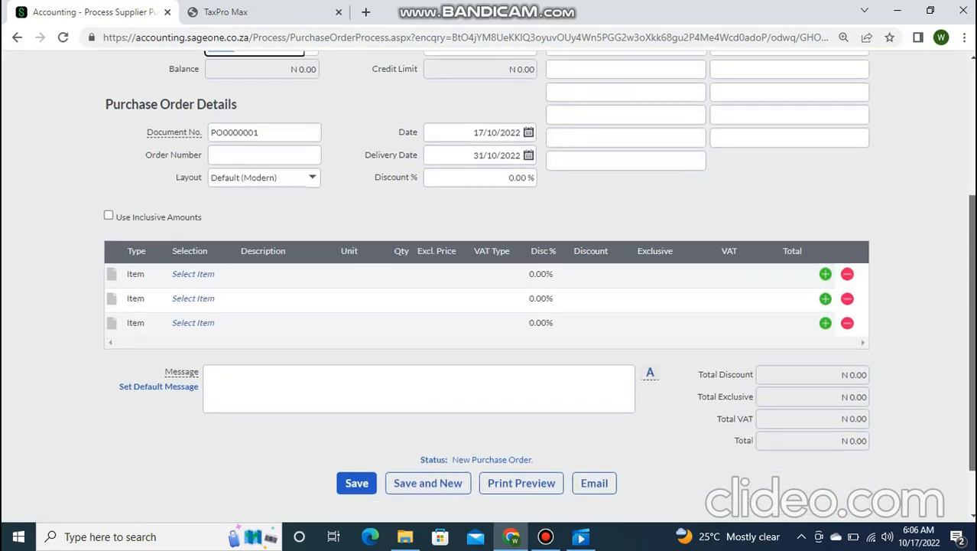
scroll(488, 287, "up", 1)
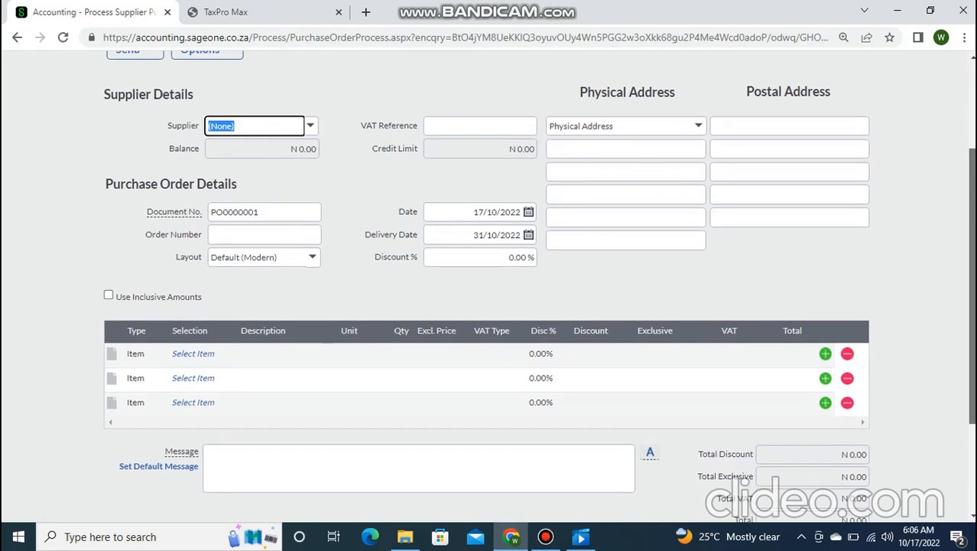
scroll(488, 287, "down", 1)
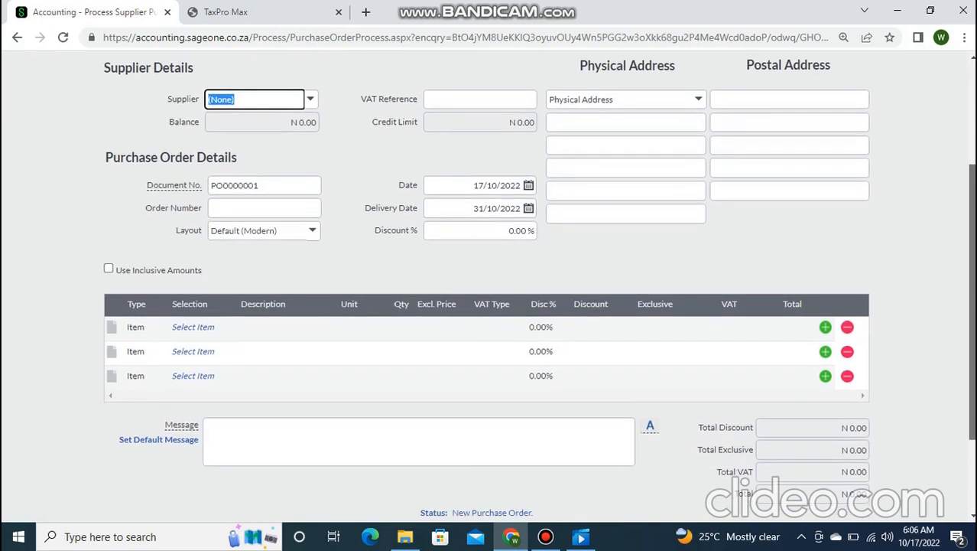
scroll(488, 287, "up", 3)
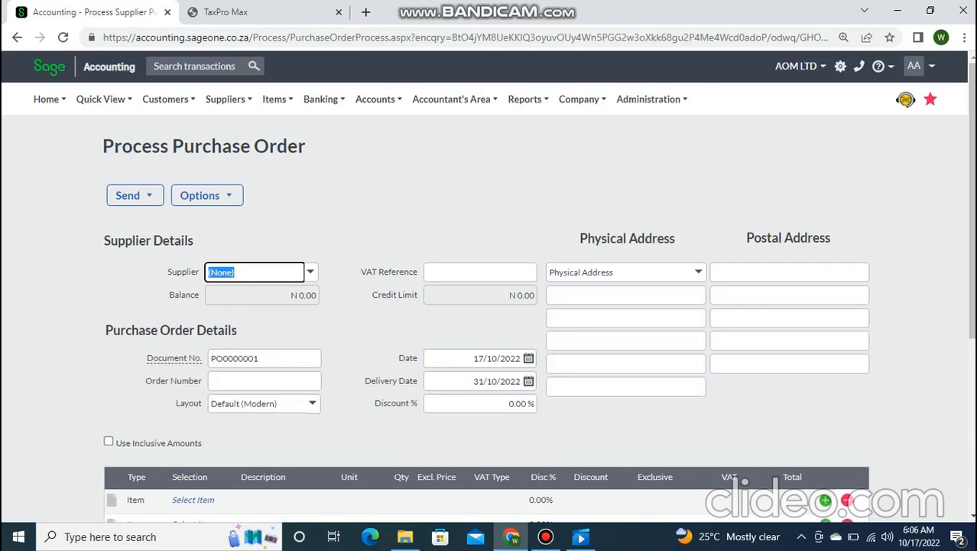
- Open new quote QUO0000001, dismiss the Getting Started popup, then start a new item
mouse_move(277, 99)
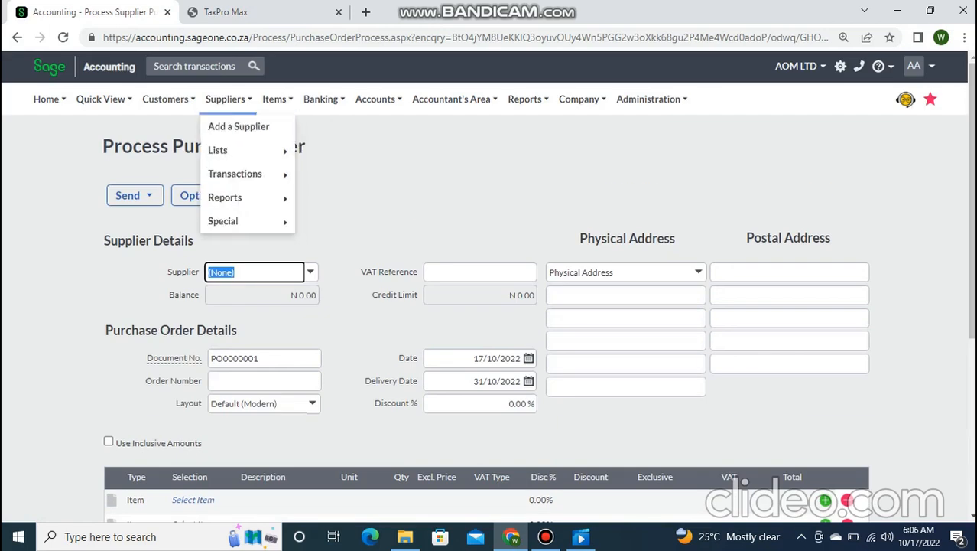
mouse_move(166, 100)
mouse_move(172, 174)
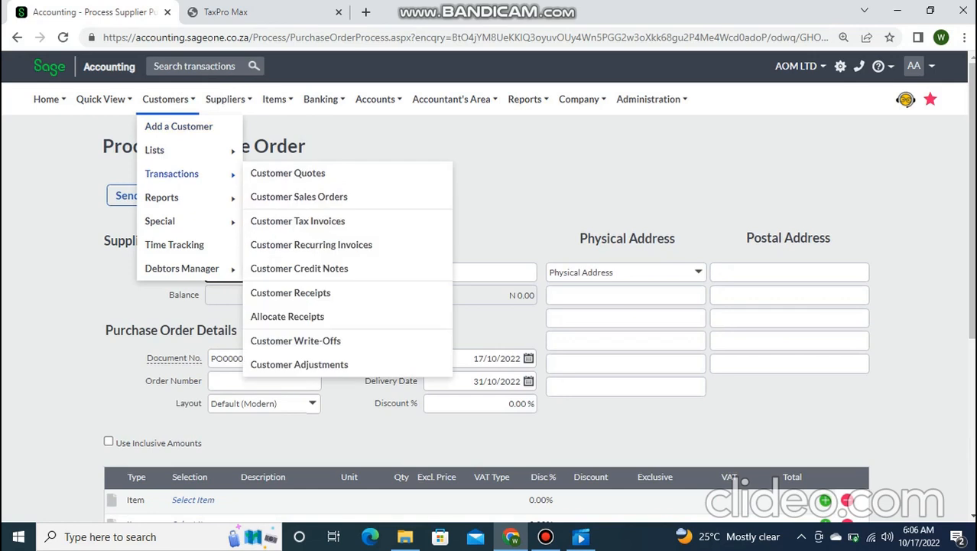
left_click(288, 173)
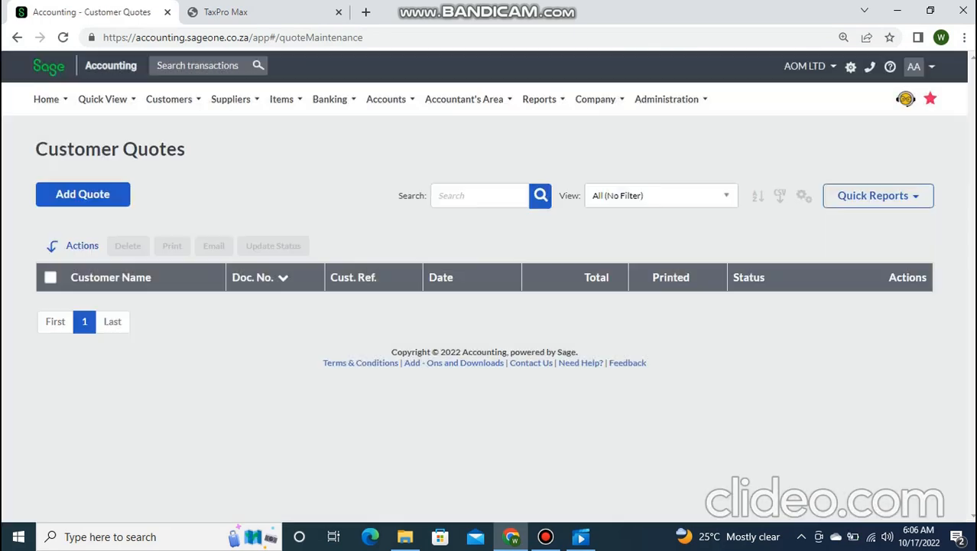
left_click(83, 195)
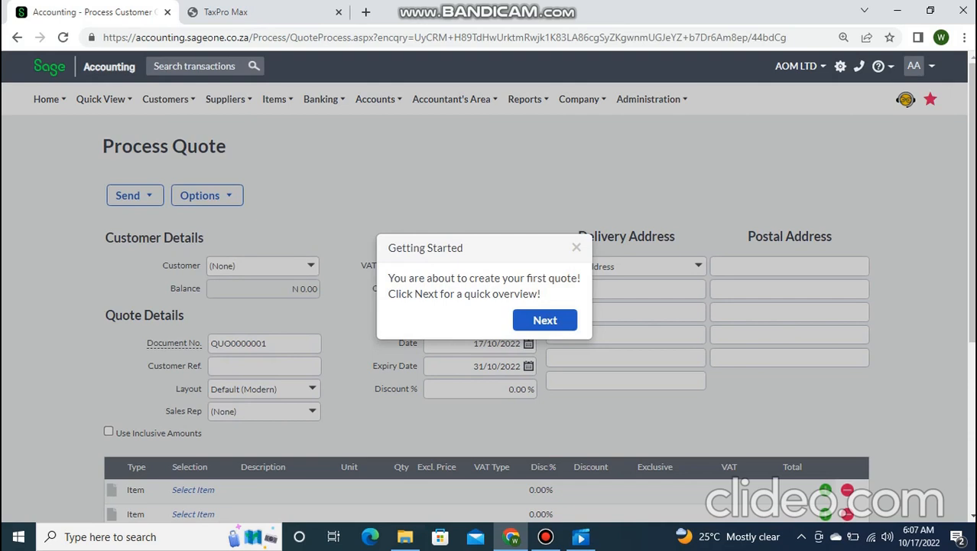
triple_click(564, 248)
left_click(577, 247)
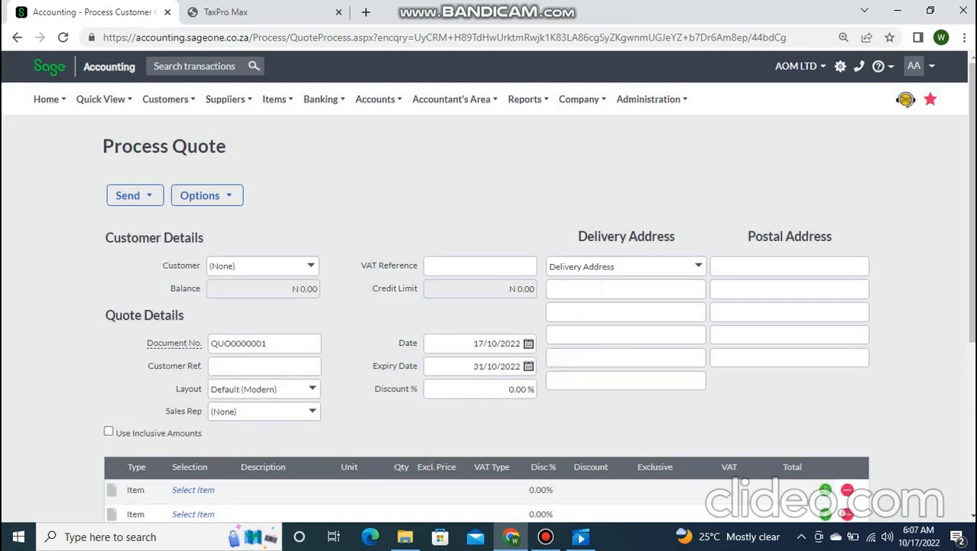
mouse_move(277, 99)
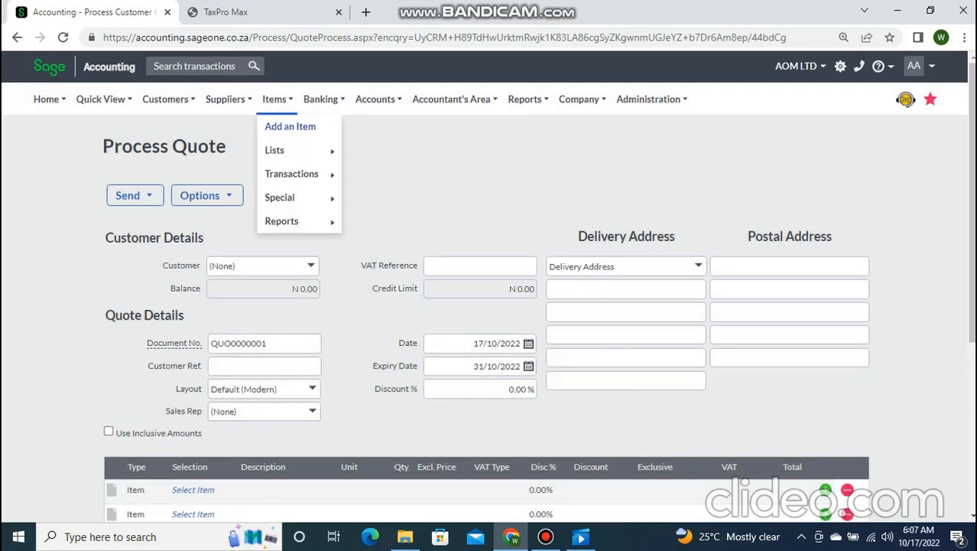
left_click(290, 127)
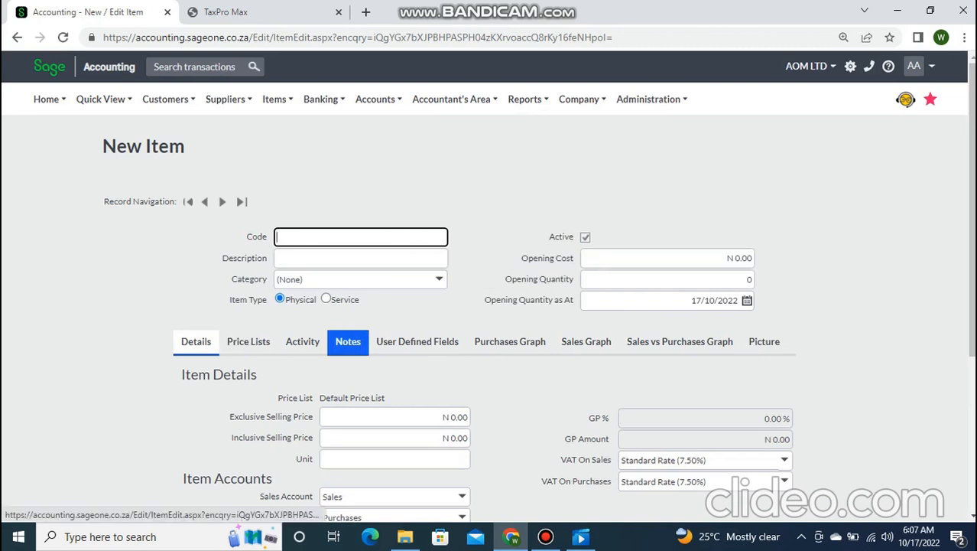
- Check the new item's Price Lists and User Defined Fields tabs; no extra price lists exist
left_click(249, 341)
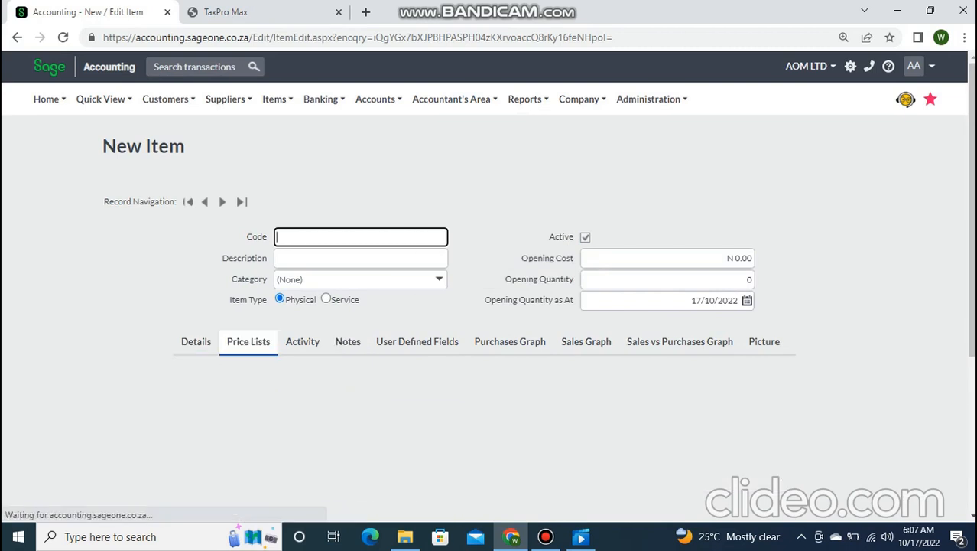
left_click_drag(972, 209, 971, 263)
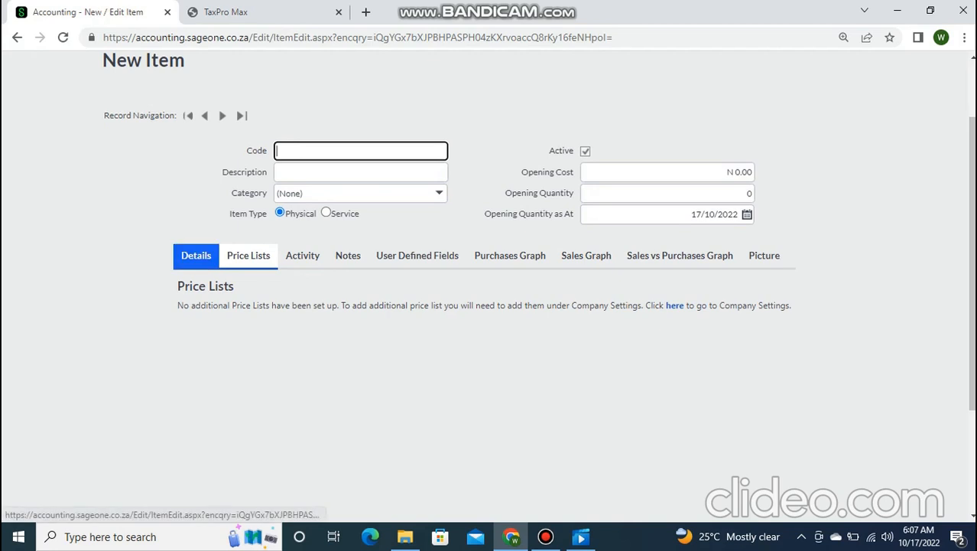
left_click(417, 255)
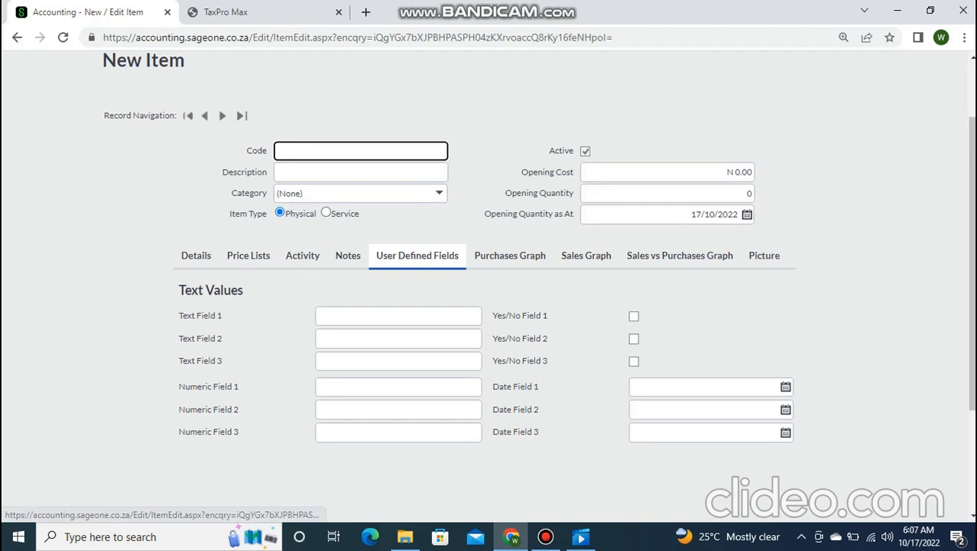
left_click(248, 255)
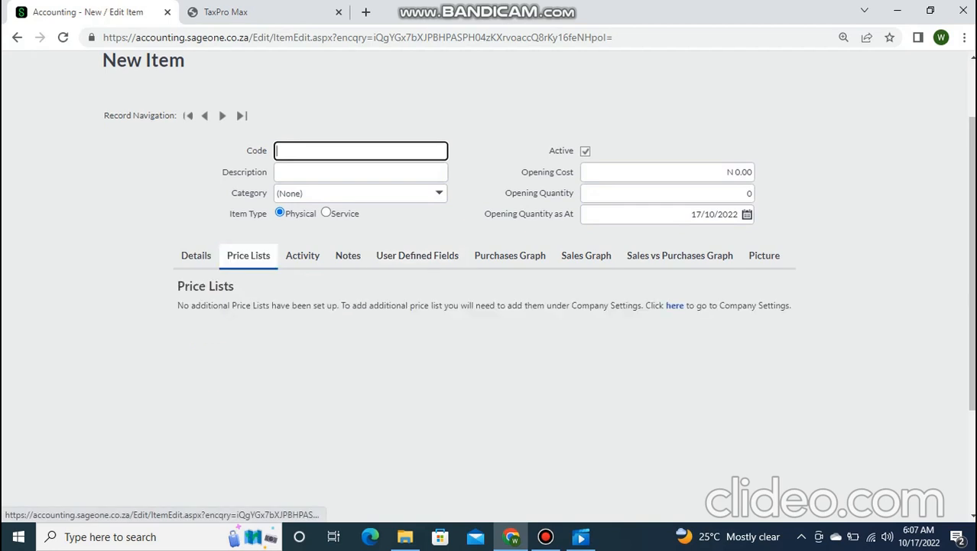
scroll(972, 260, "up", 1)
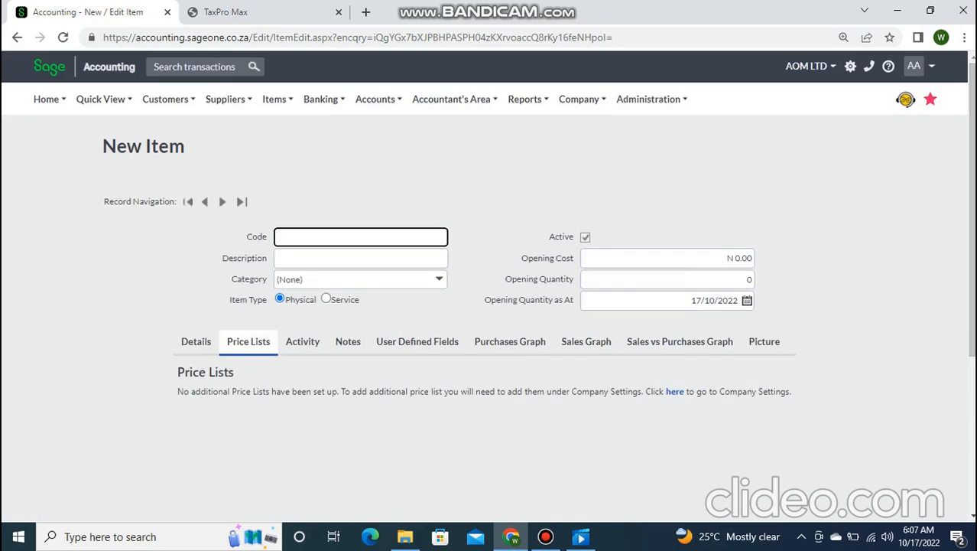
- In Company Settings Item Settings, add INSPECTION PRICE and TRADE PRICE price lists
left_click(675, 391)
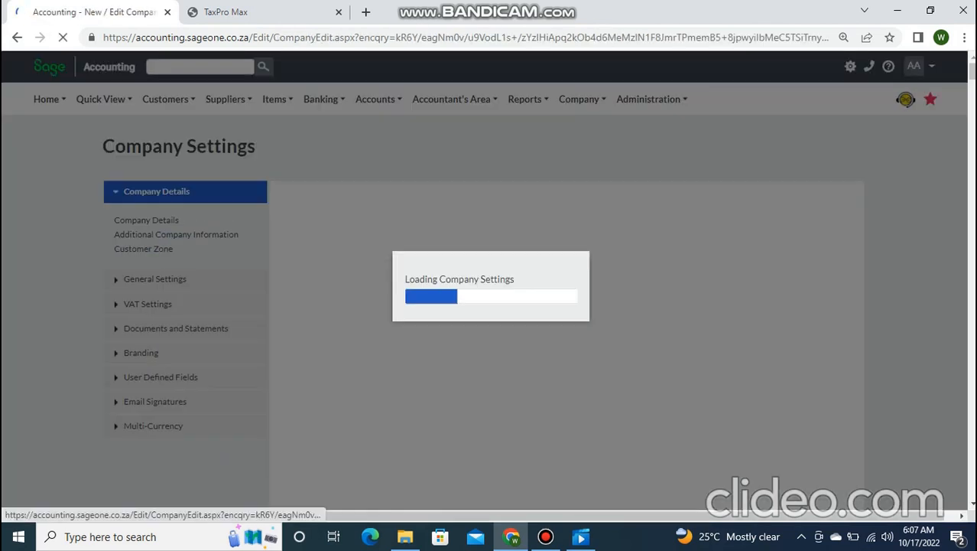
mouse_move(582, 99)
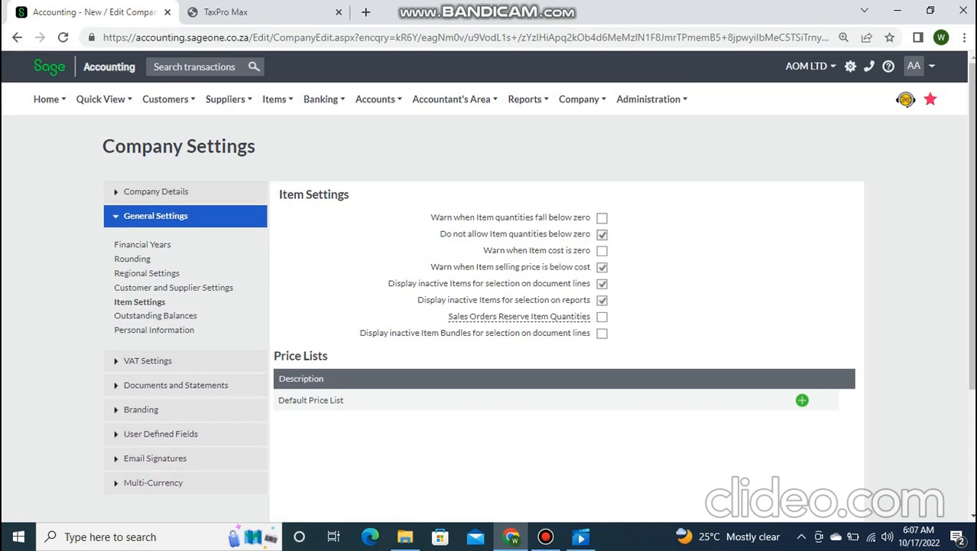
left_click(802, 400)
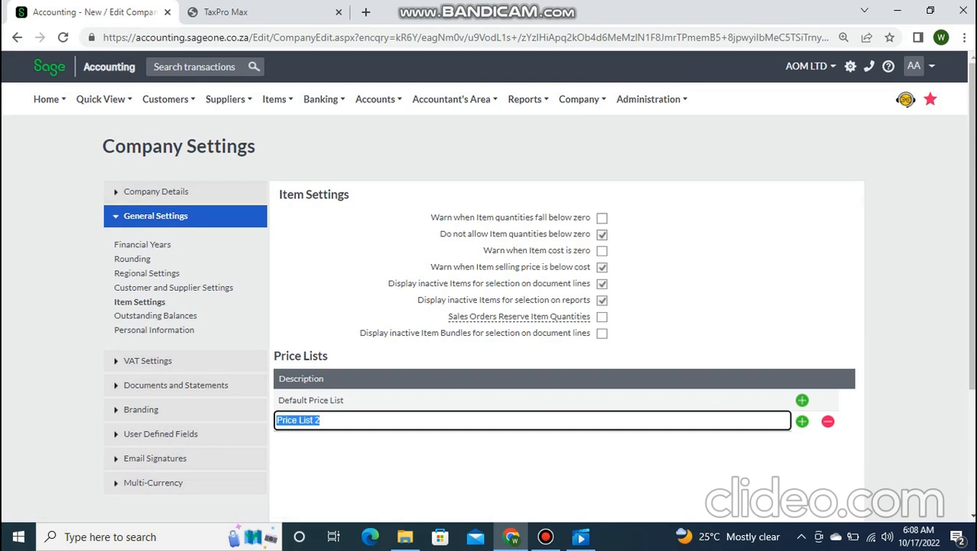
type("INSPECTION PRICE")
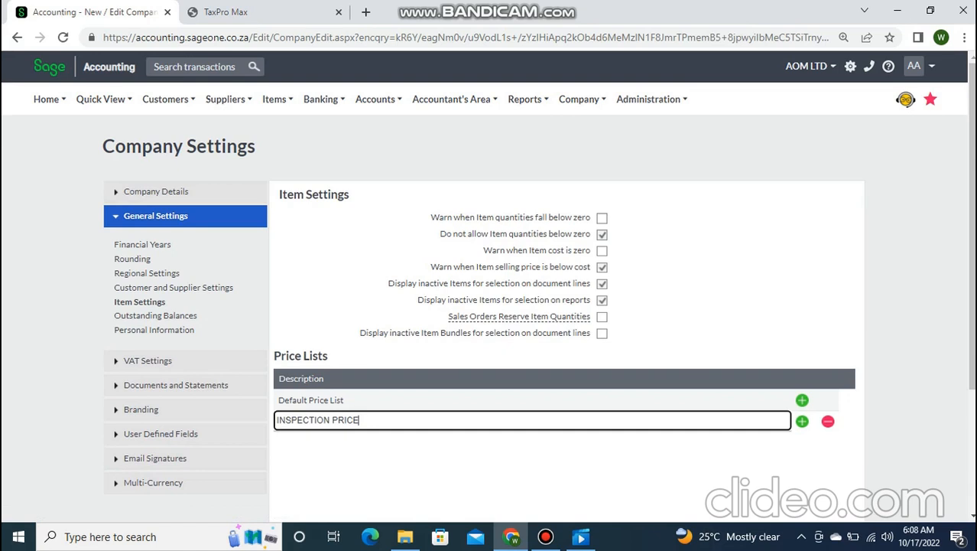
key("Return")
type("TRADE PRICE")
key("Return")
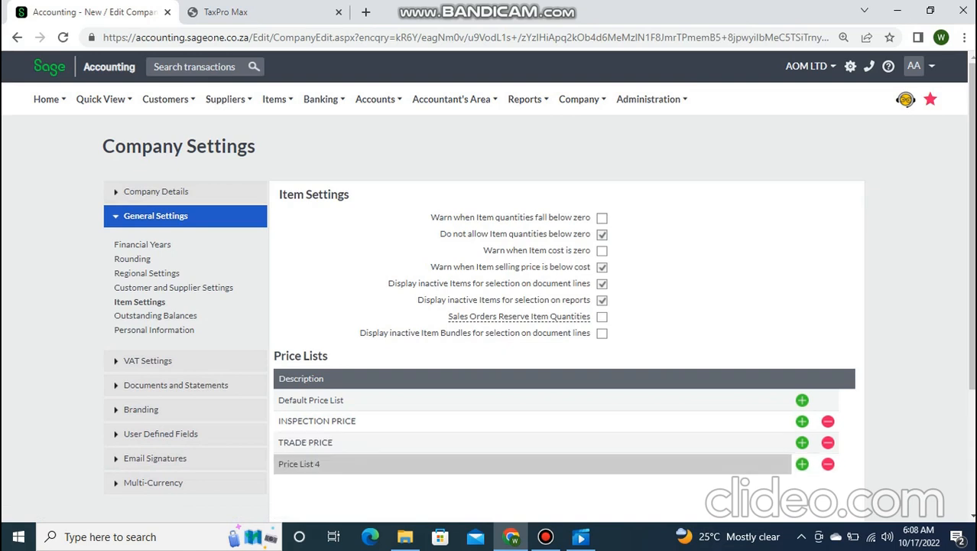
- Add the AGENT PRICE, CONSULTATION FEE and CHARGES price lists
type("AGENT PRICE")
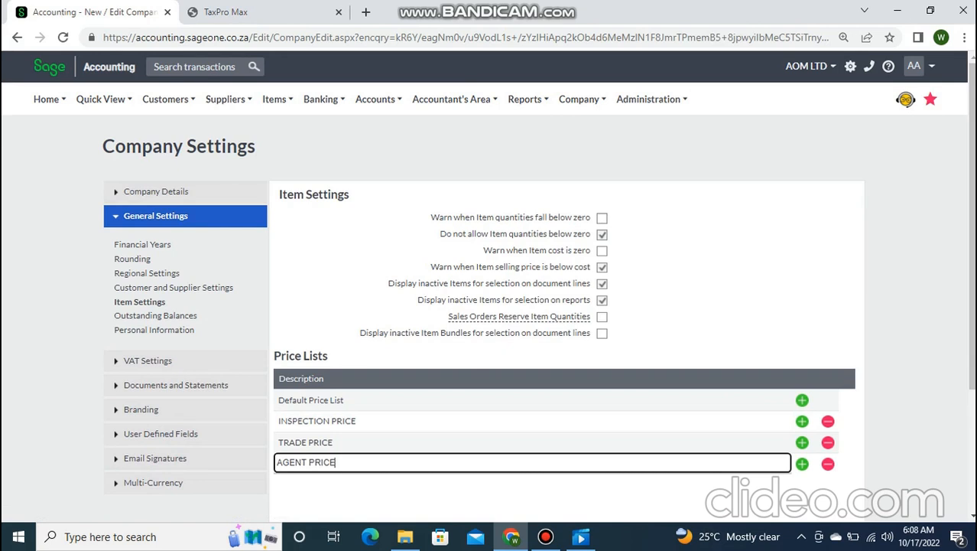
key("Return")
type("CONSULTATION FEE")
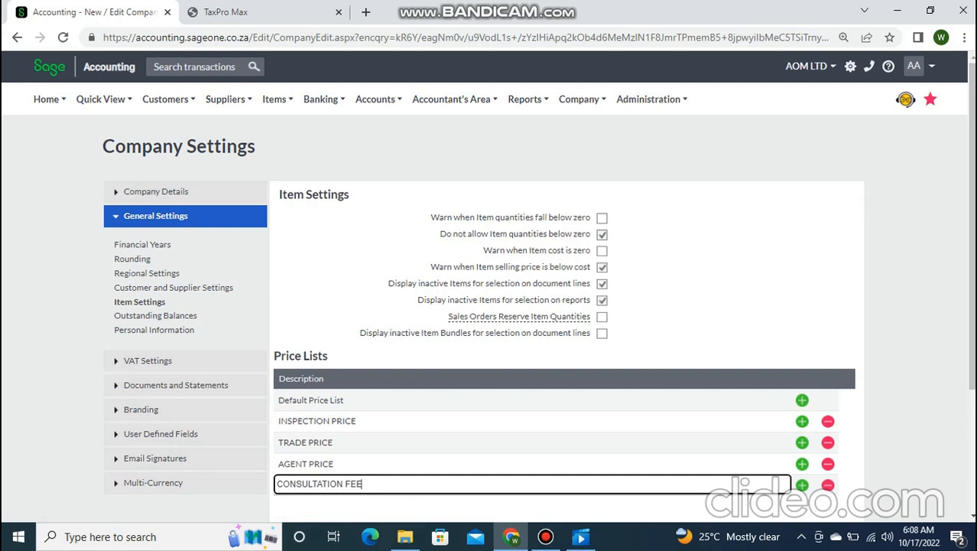
key("Return")
left_click(790, 504)
type("CHARGES")
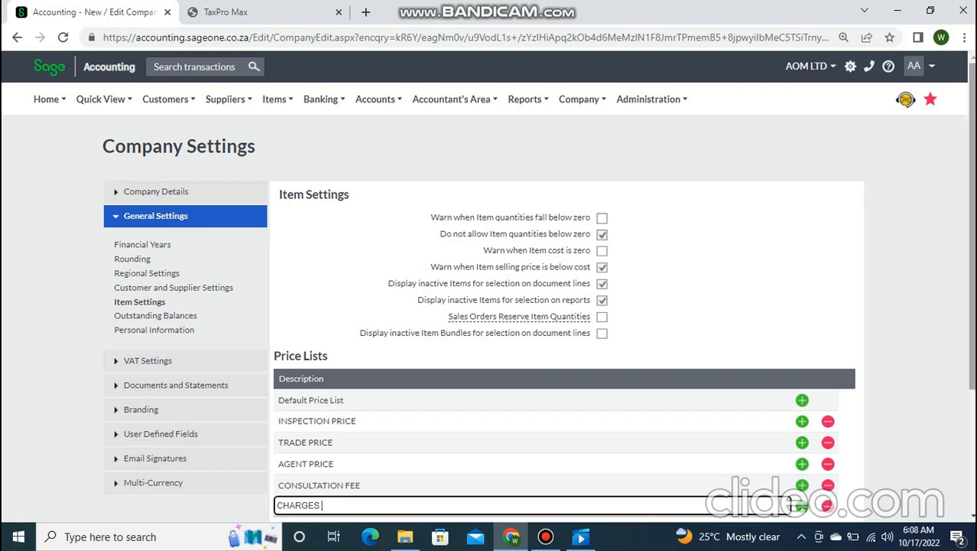
left_click_drag(972, 229, 972, 313)
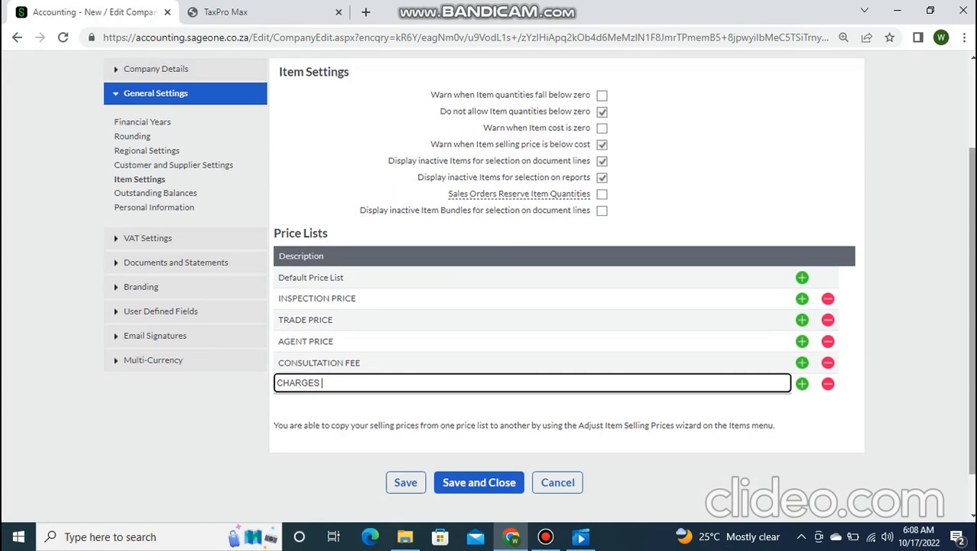
- Save the price lists and show a new item's six price lists, each at N 0.00
left_click(479, 482)
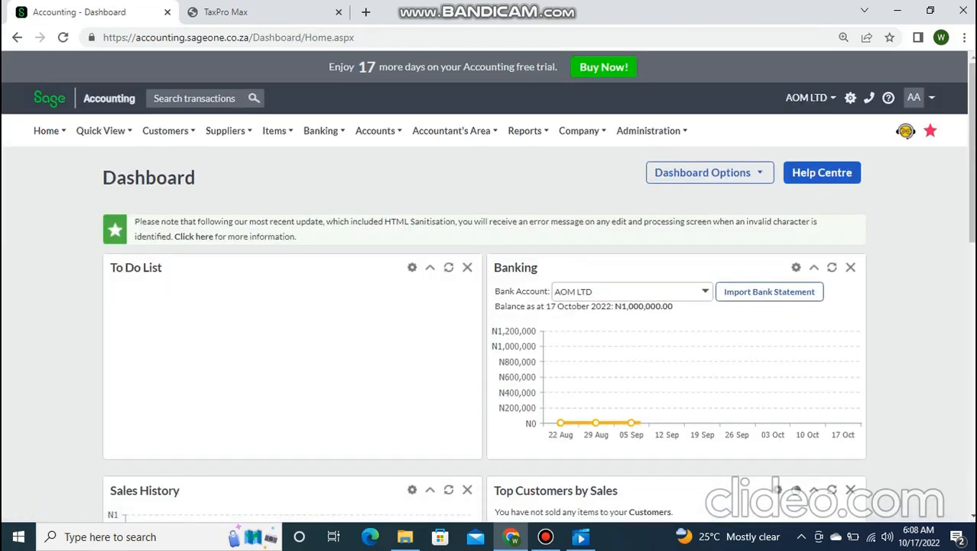
mouse_move(277, 130)
scroll(279, 137, "down", 1)
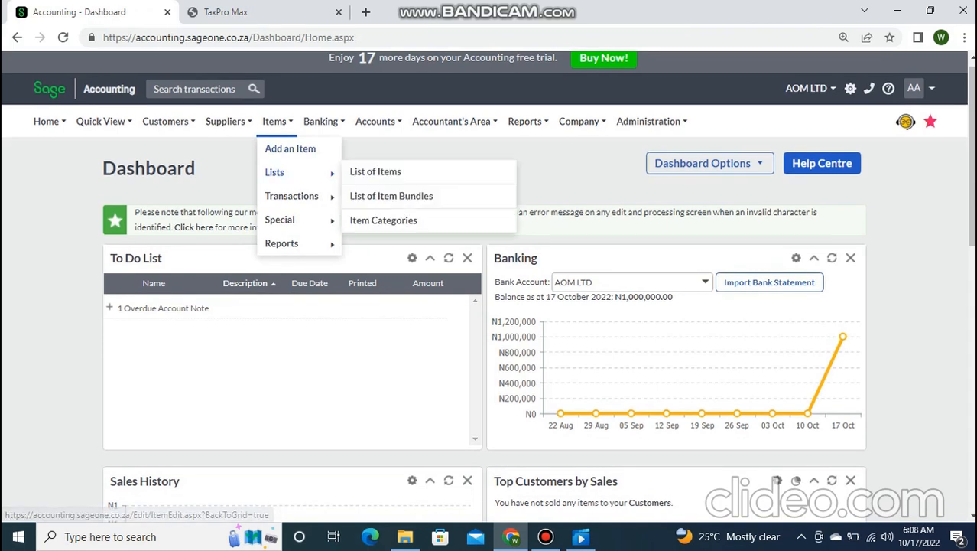
left_click(289, 148)
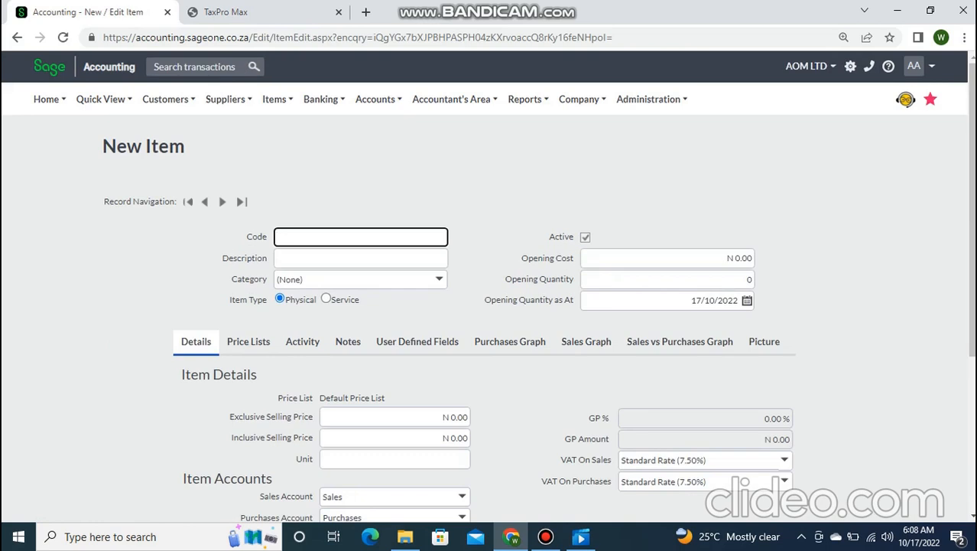
left_click(248, 341)
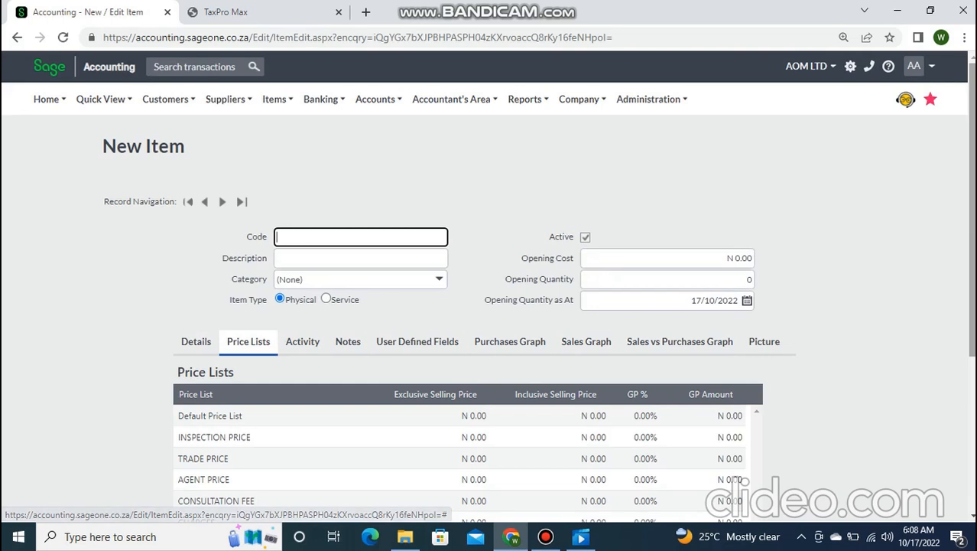
scroll(417, 341, "down", 2)
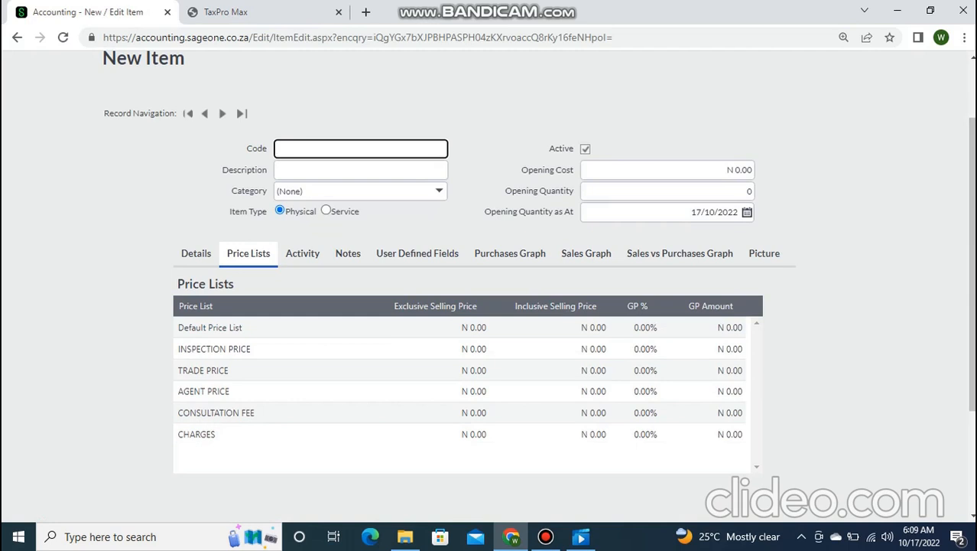
- Set the item's INSPECTION PRICE exclusive selling price to 20000, giving N 21,400.00 inclusive
left_click(459, 349)
type("20000")
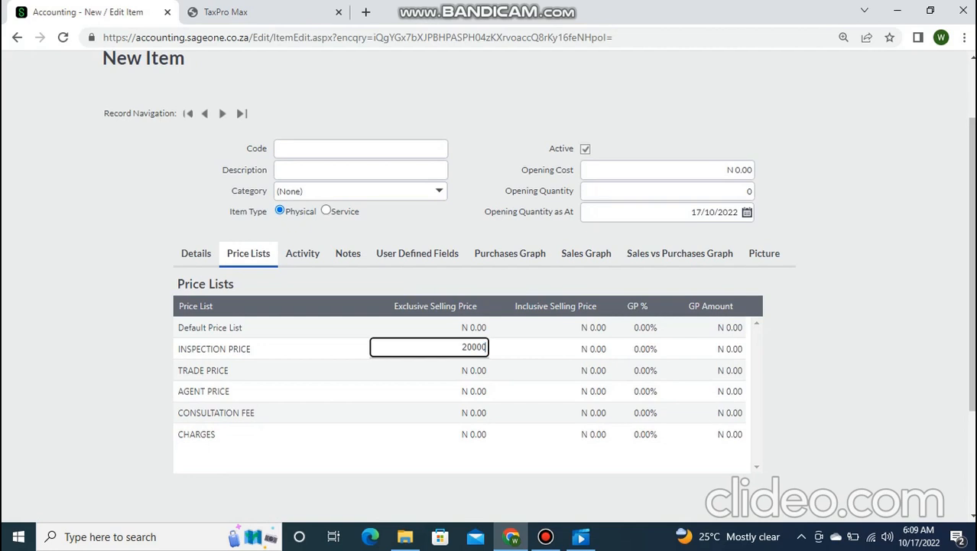
key("Return")
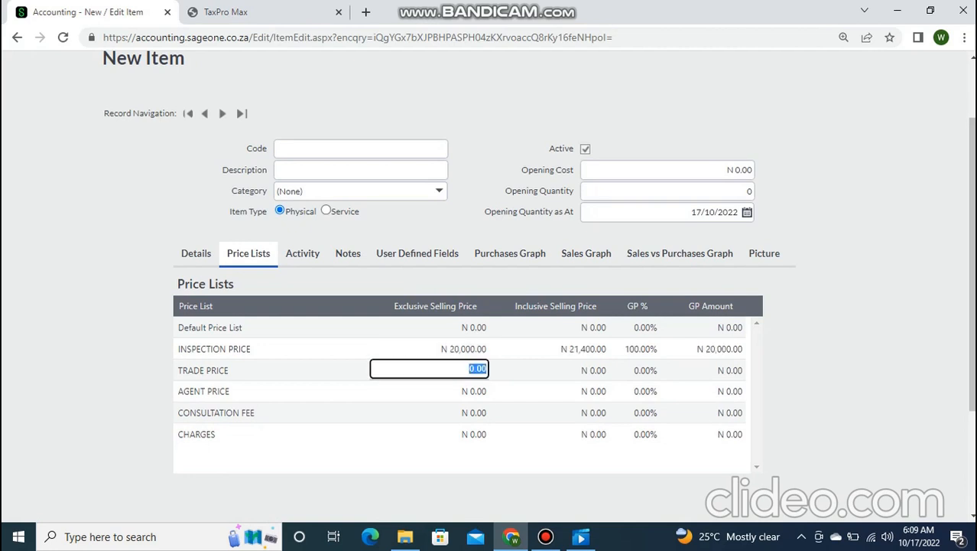
scroll(490, 291, "up", 3)
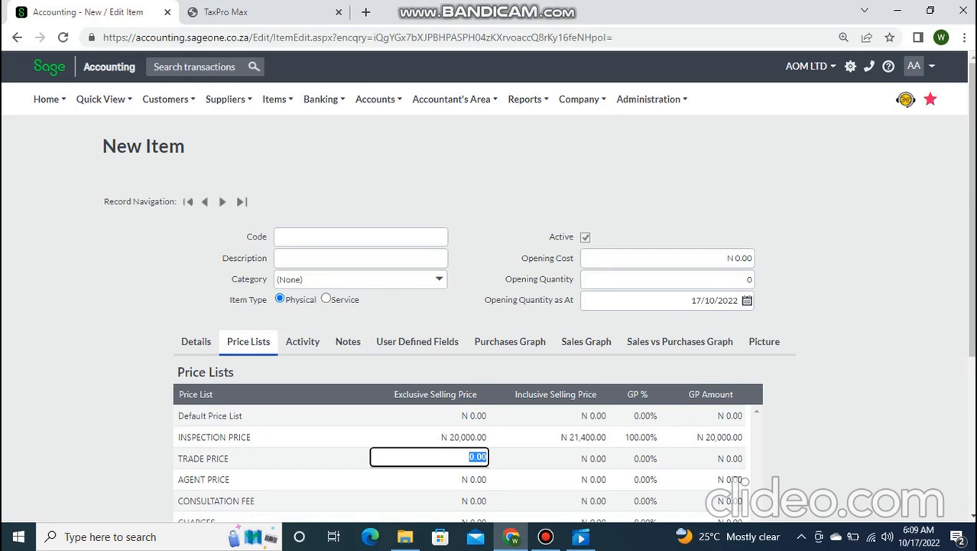
- In the TaxPro Max tab, navigate to the Miramore Consulting website, miramore.com.ng
key("ctrl+Tab")
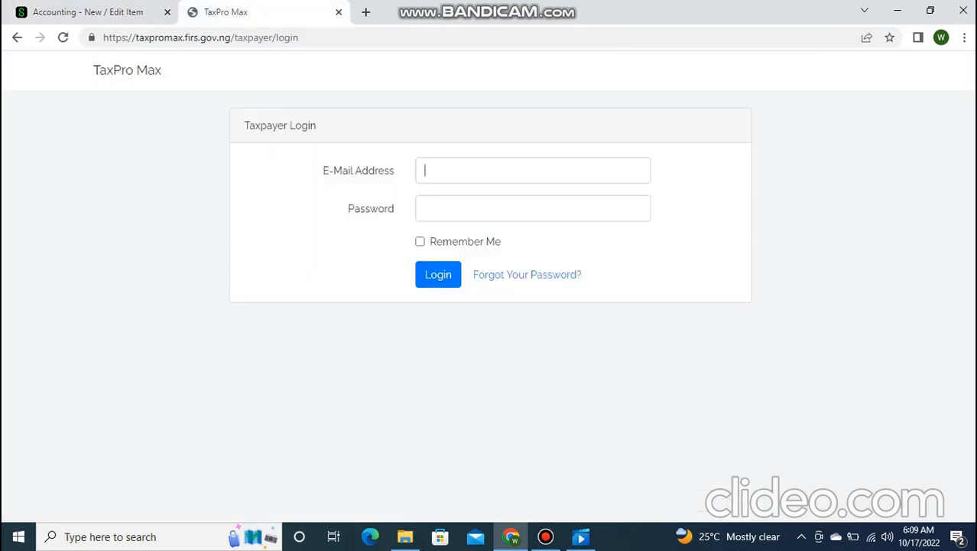
key("ctrl+l")
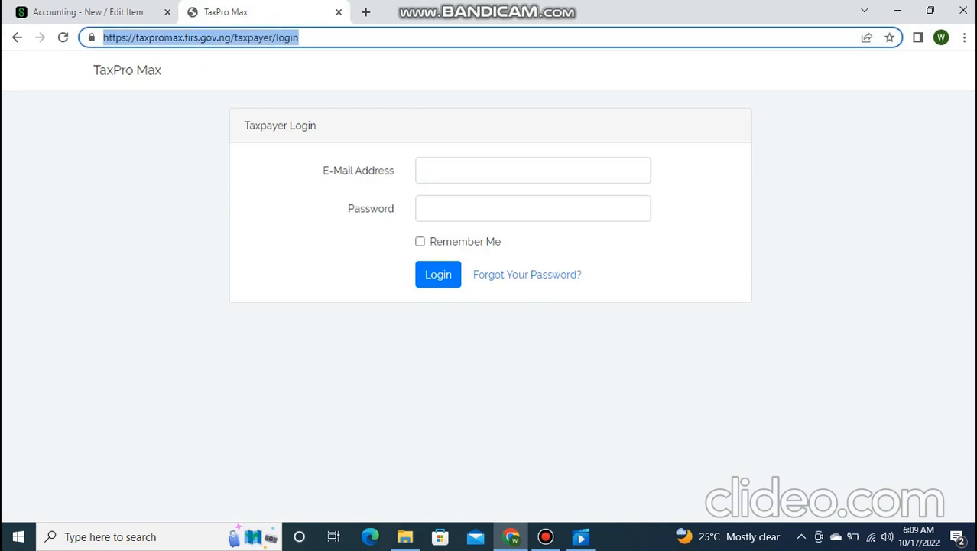
type("w")
key("BackSpace")
key("BackSpace")
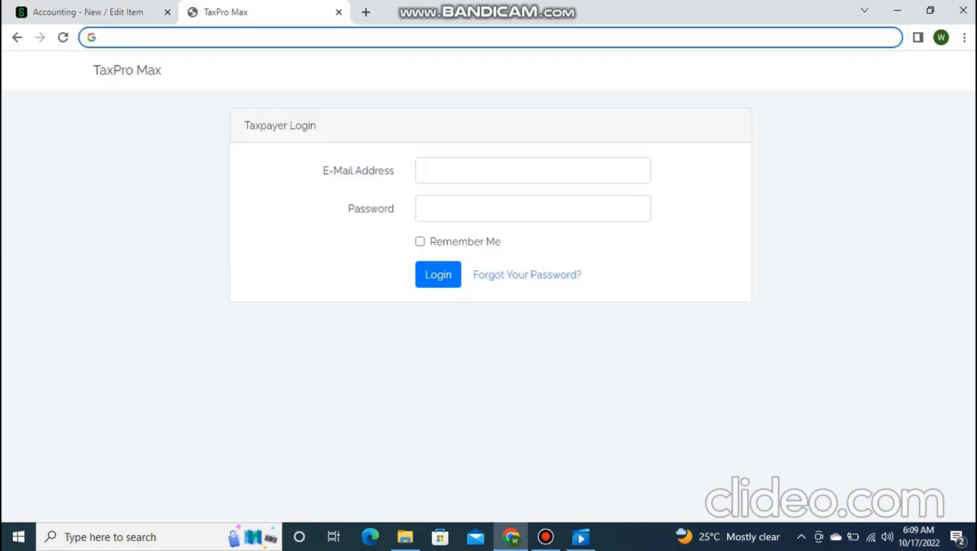
type("WILLA")
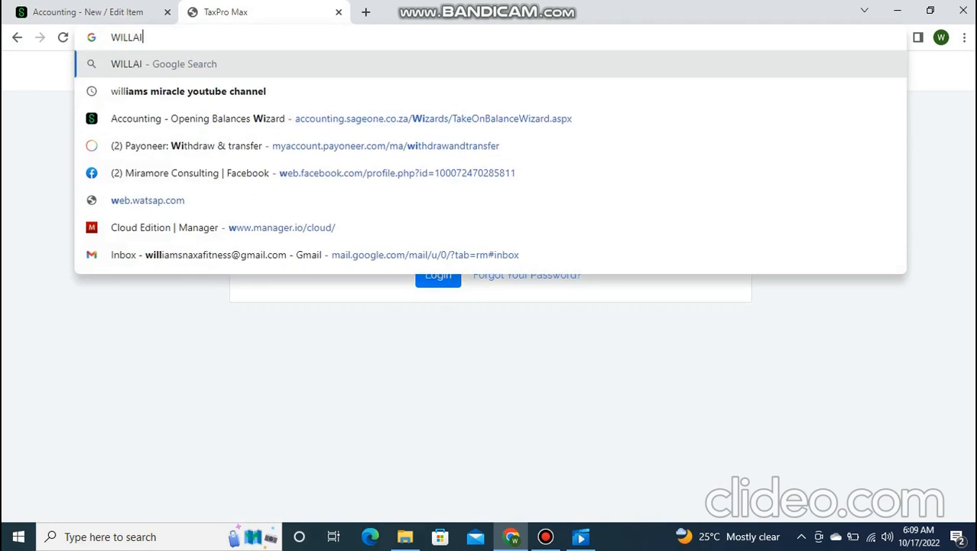
type("I")
key("BackSpace")
key("BackSpace")
type("IAMS MI")
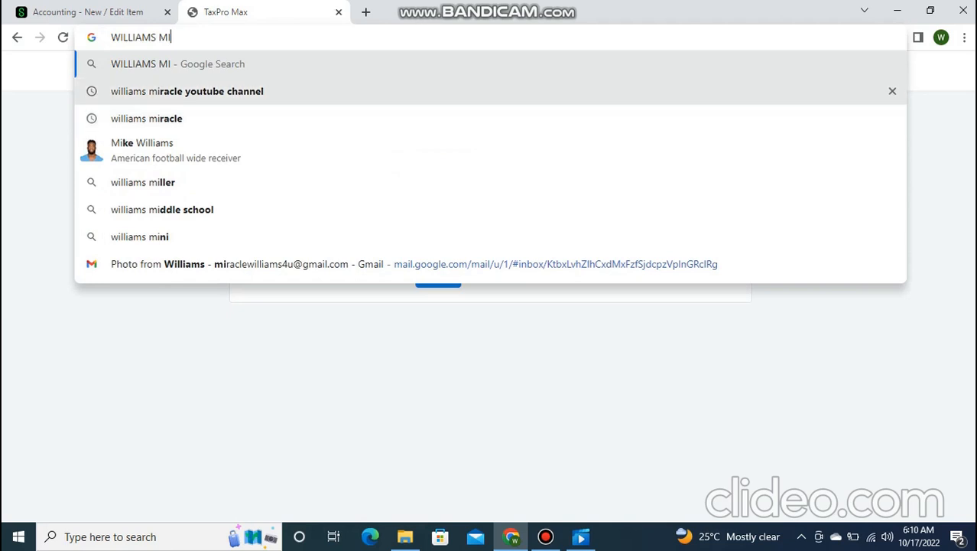
key("BackSpace")
key("BackSpace")
key("BackSpace")
key("BackSpace")
key("BackSpace")
key("BackSpace")
key("BackSpace")
key("BackSpace")
key("BackSpace")
key("BackSpace")
key("BackSpace")
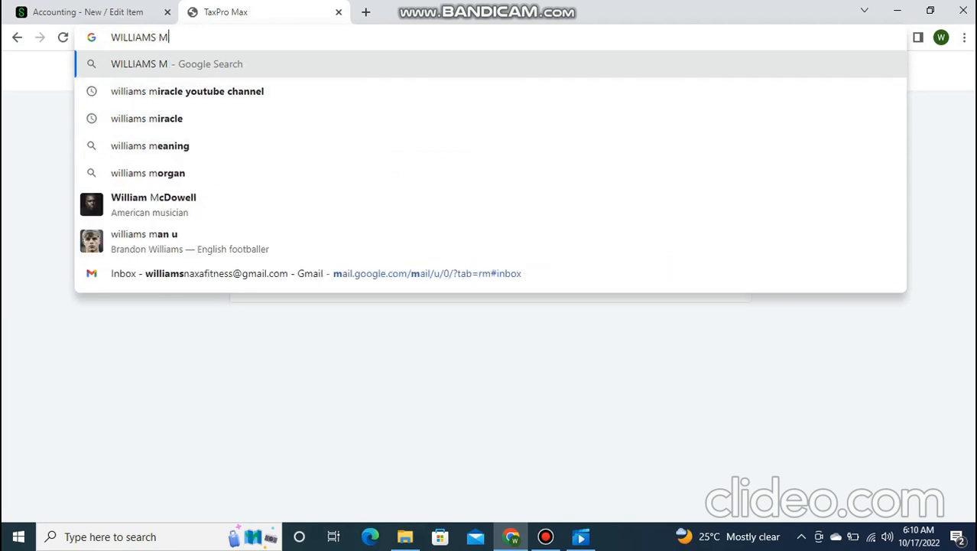
type("MIR")
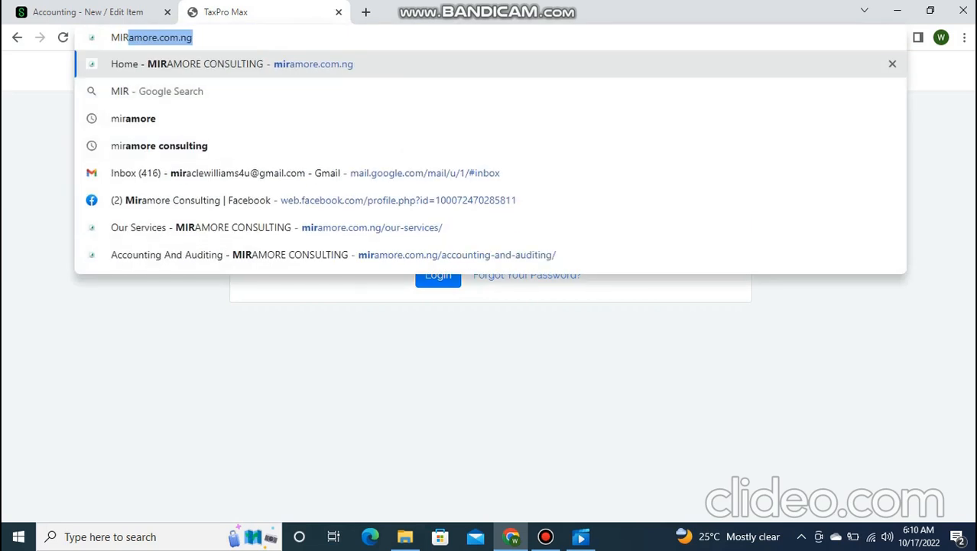
key("Return")
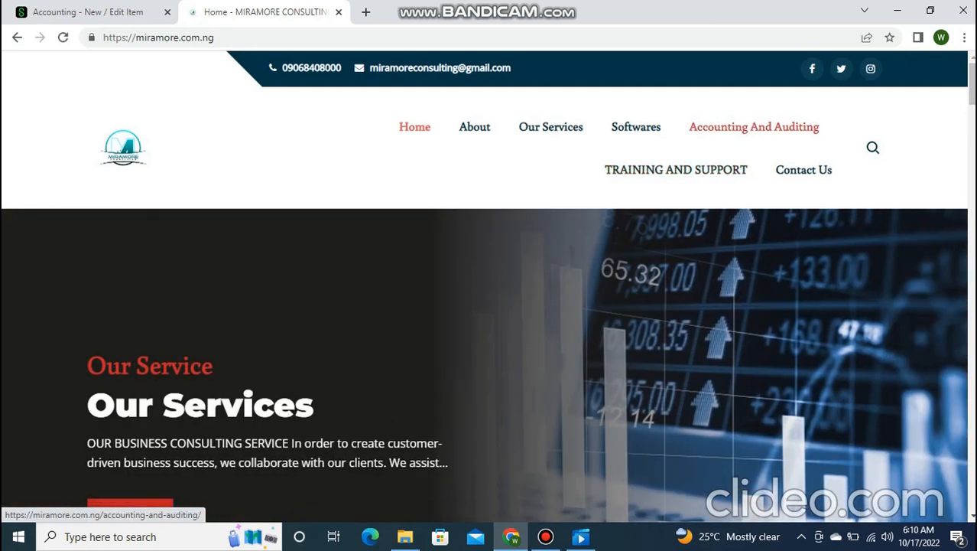
- Open Miramore's Accounting And Auditing page and read its reconciliation, payroll and why-choose sections
left_click(754, 126)
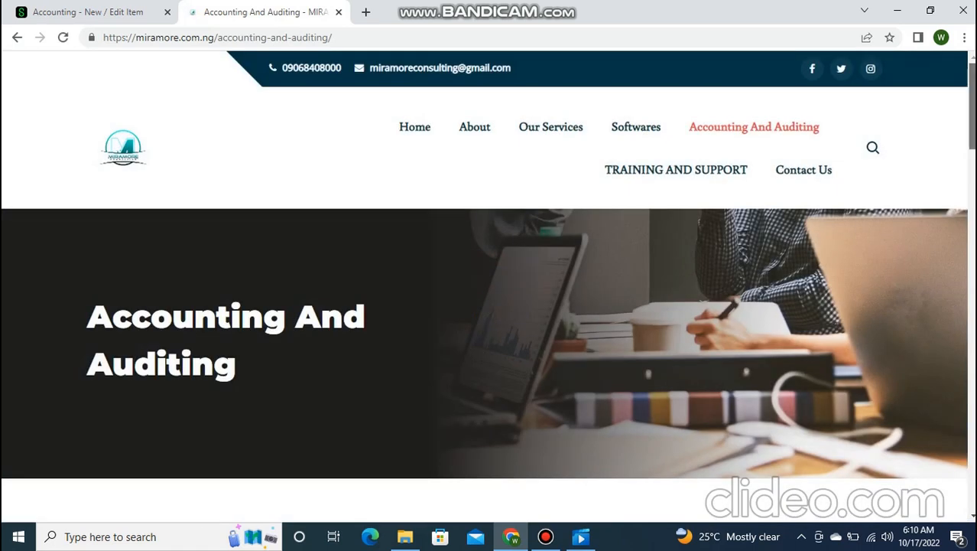
scroll(930, 489, "down", 5)
scroll(930, 489, "down", 3)
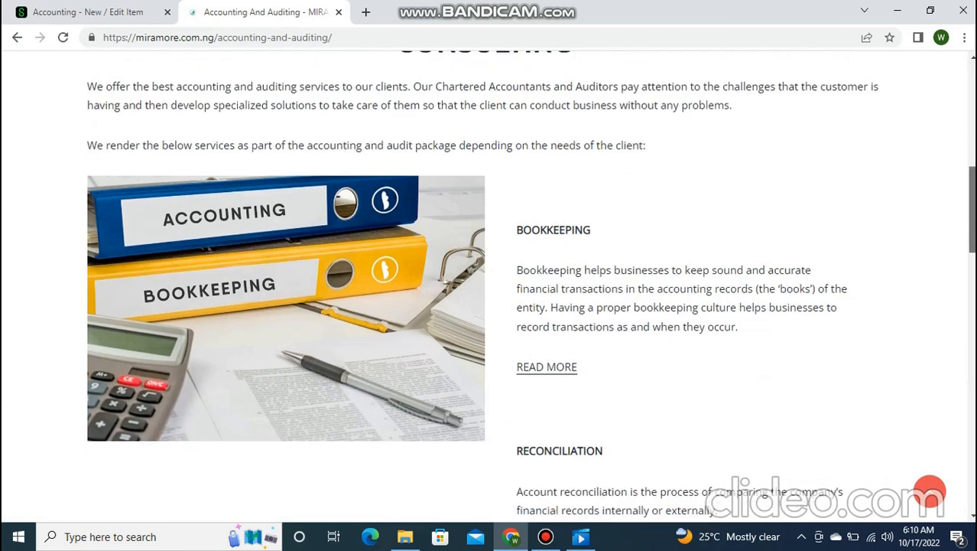
scroll(530, 287, "down", 1)
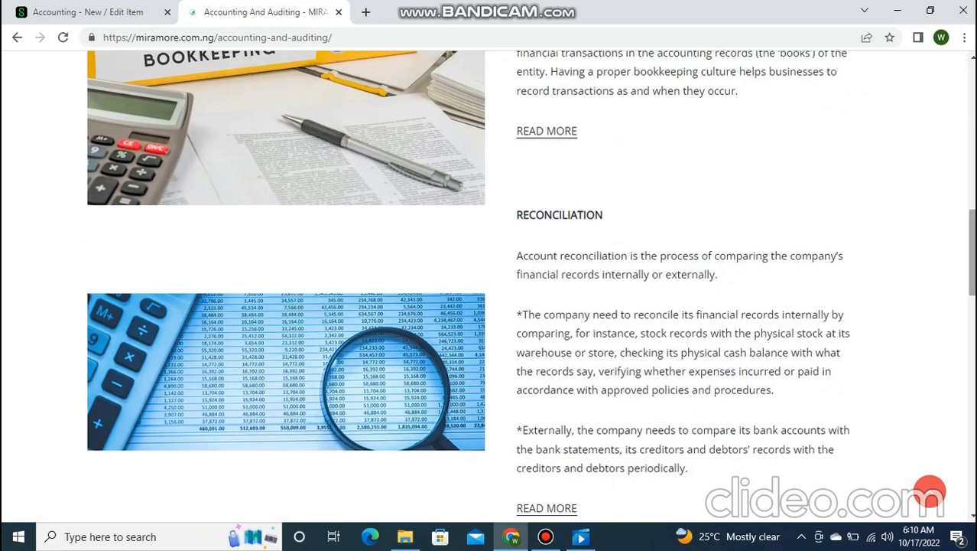
scroll(530, 286, "down", 7)
scroll(489, 290, "up", 1)
scroll(530, 287, "down", 7)
scroll(531, 287, "down", 1)
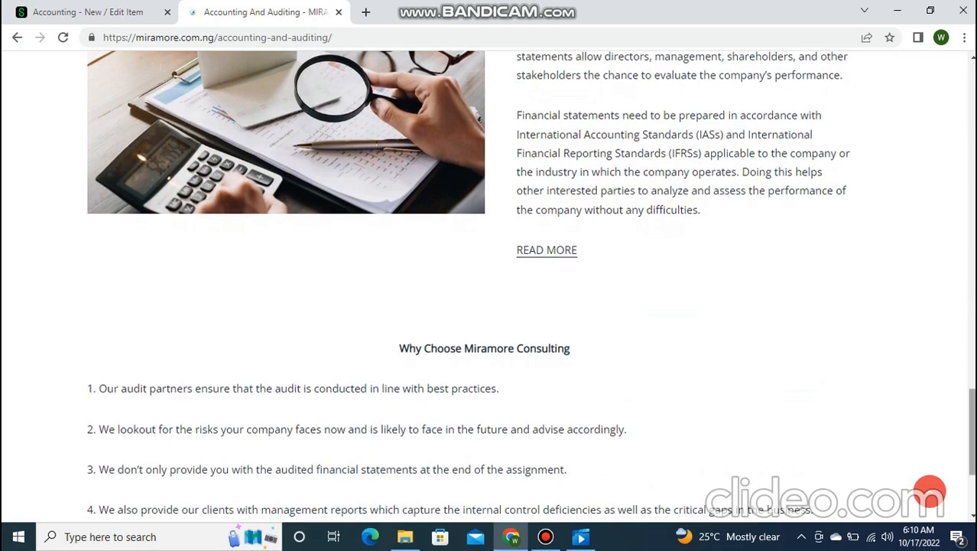
scroll(489, 287, "down", 2)
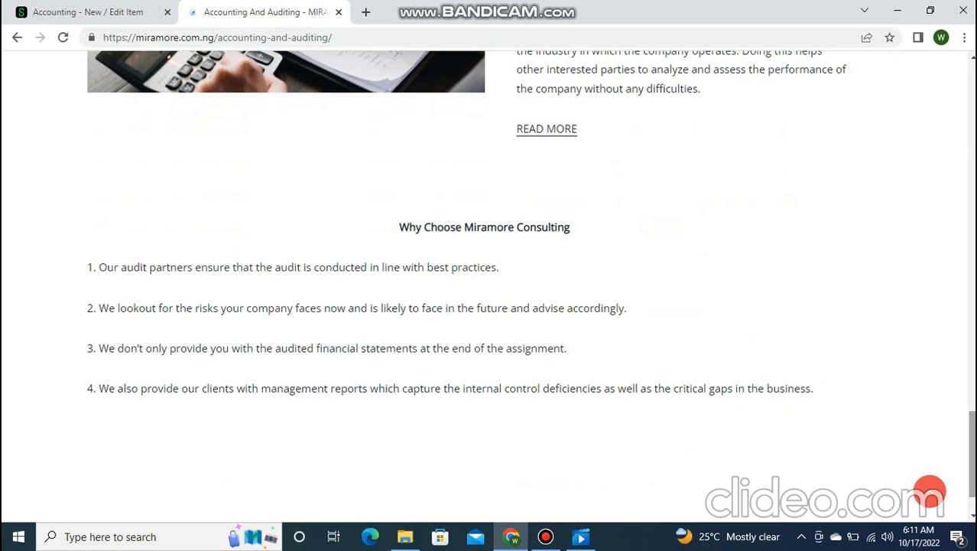
- Go back to the Sage Accounting New Item form in the other tab
scroll(490, 283, "down", 1)
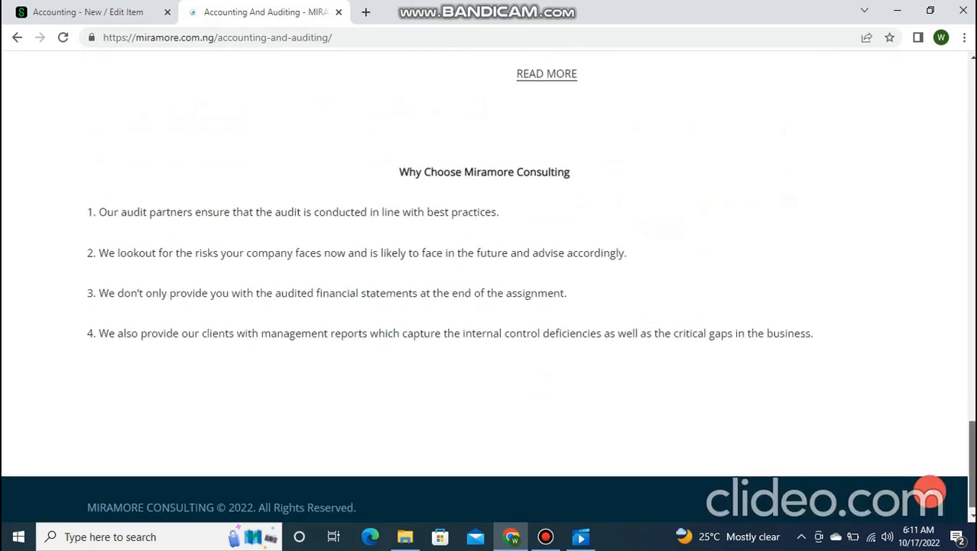
scroll(490, 283, "up", 8)
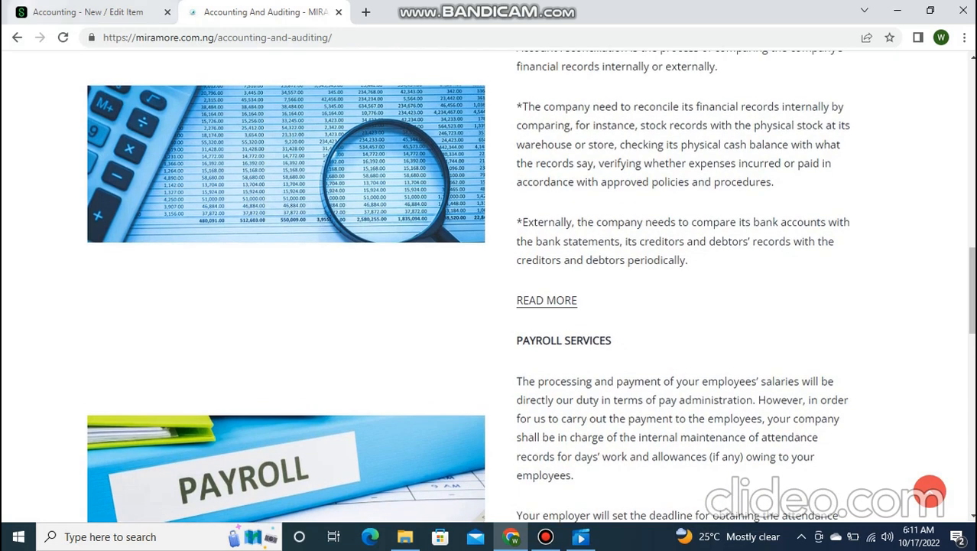
key("ctrl+Tab")
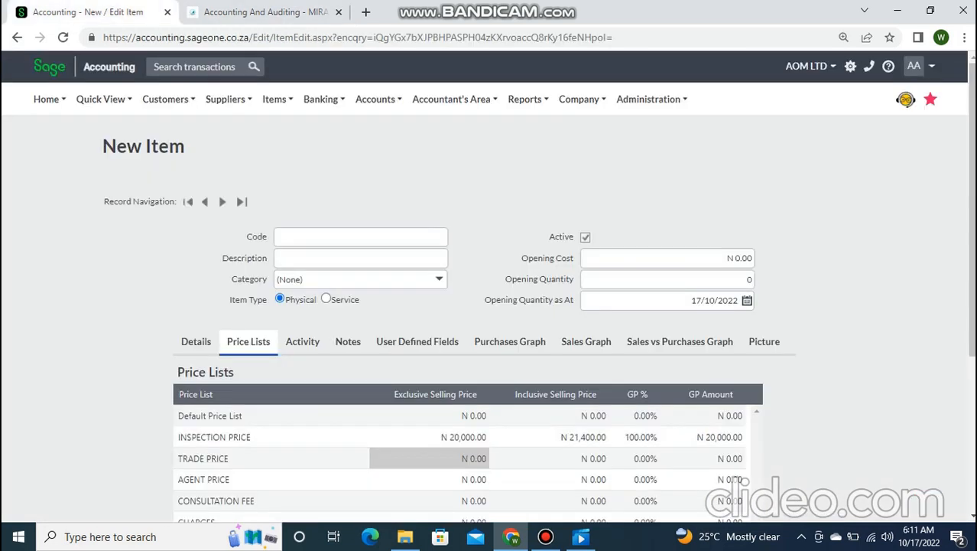